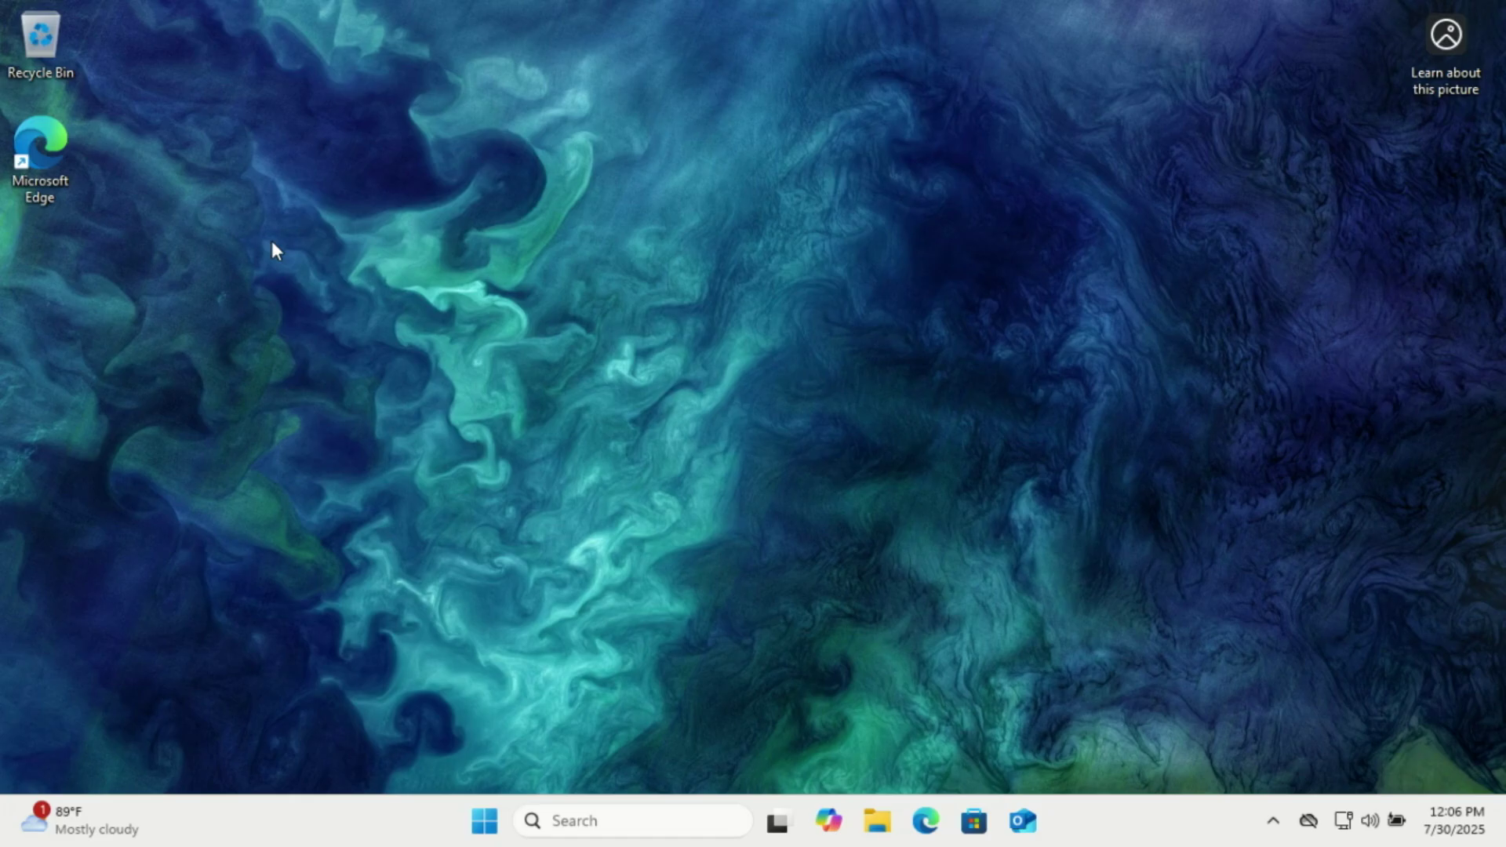
Step: Search the web for 'windows 11 fixer', look over the Windows-11-Fixer GitHub repository, then close the browser
{"action": "double_click", "coordinate": [59, 160]}
{"action": "type", "text": "windows 11 fixer"}
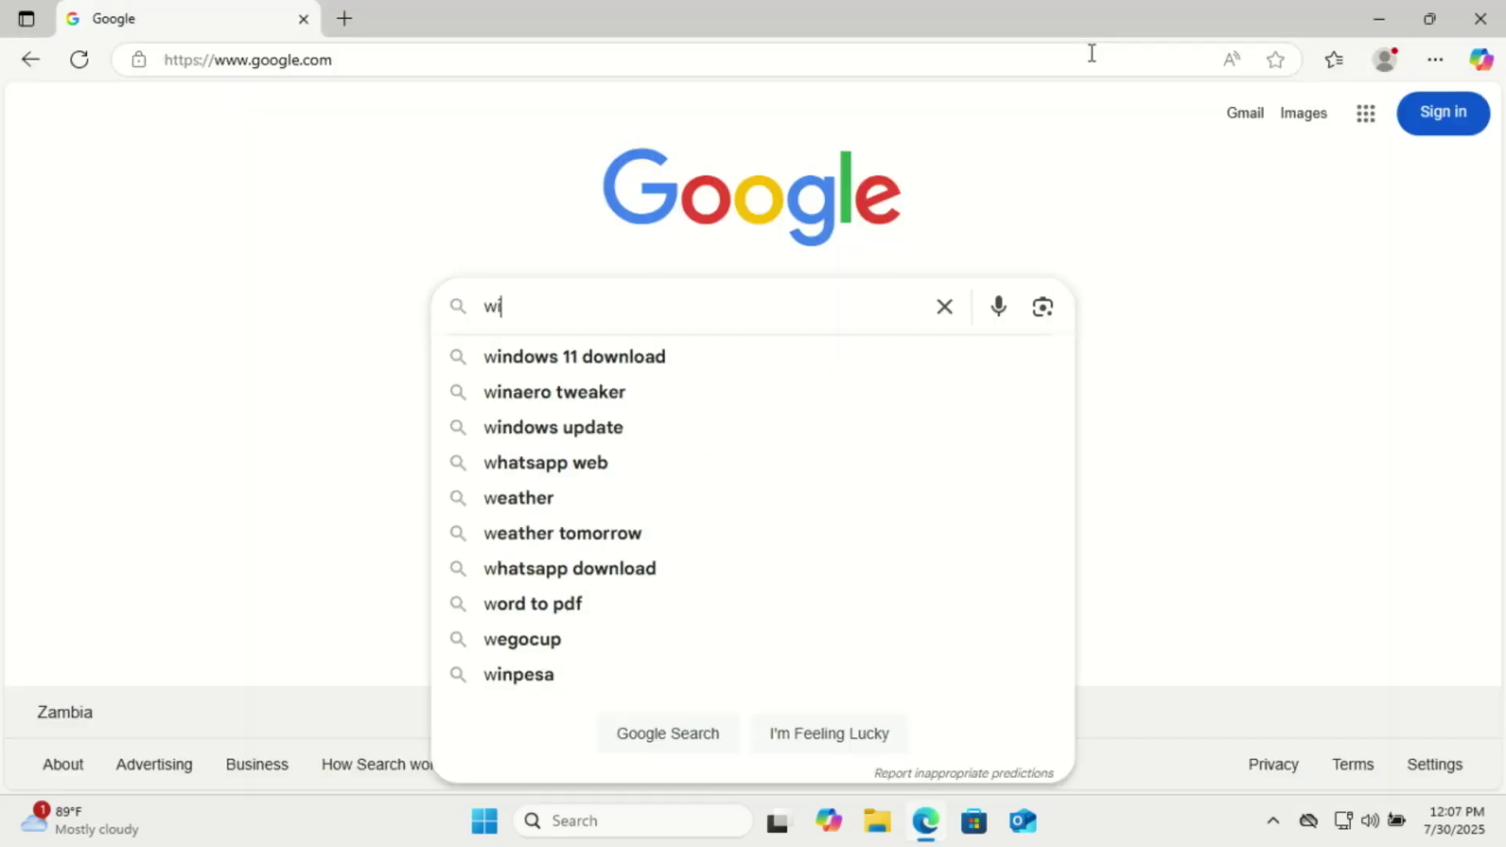
{"action": "key", "text": "Return"}
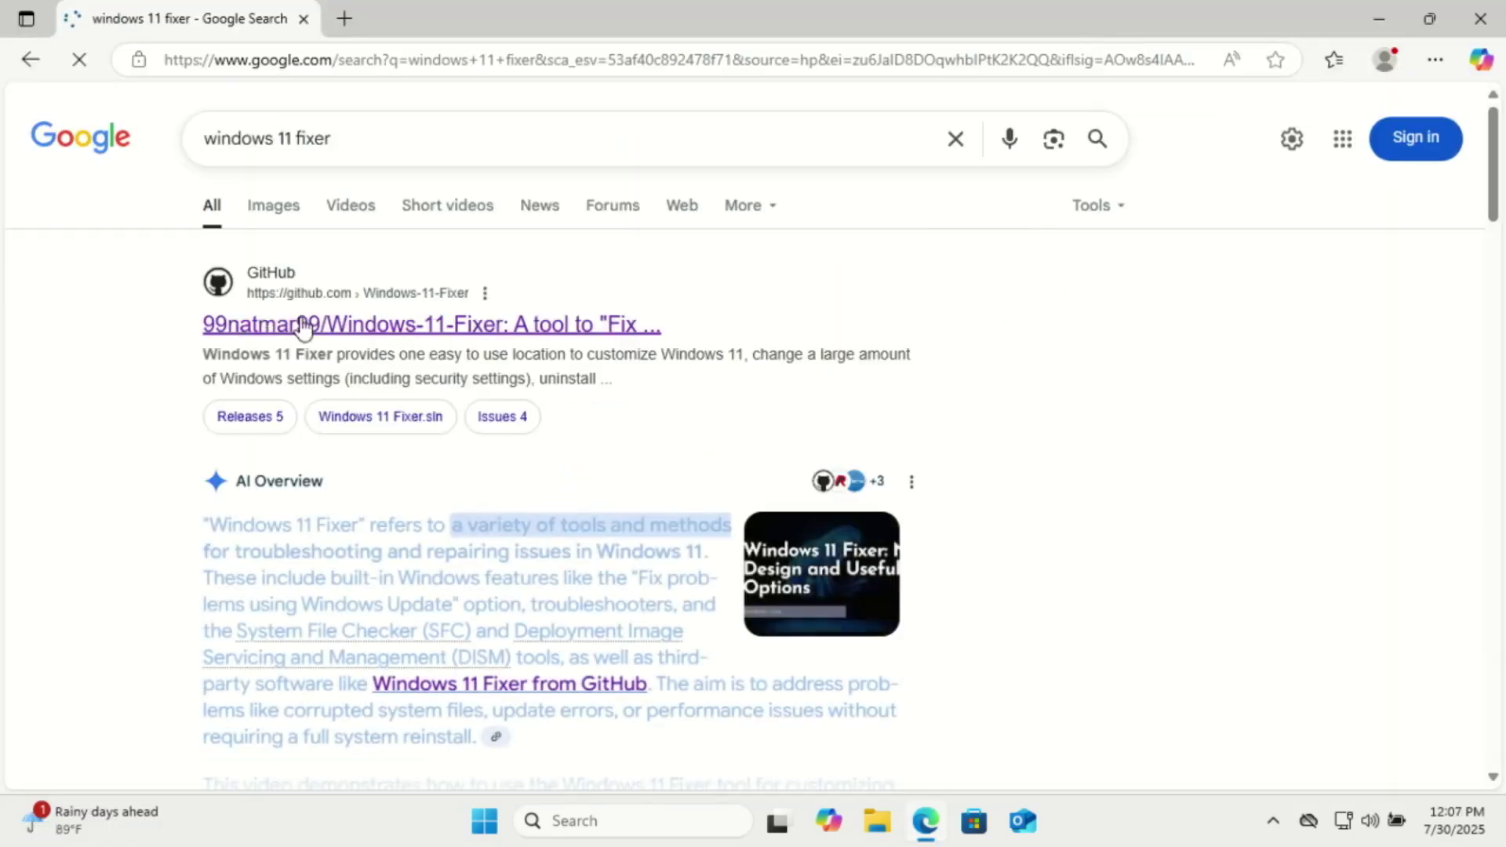
{"action": "left_click", "coordinate": [350, 325]}
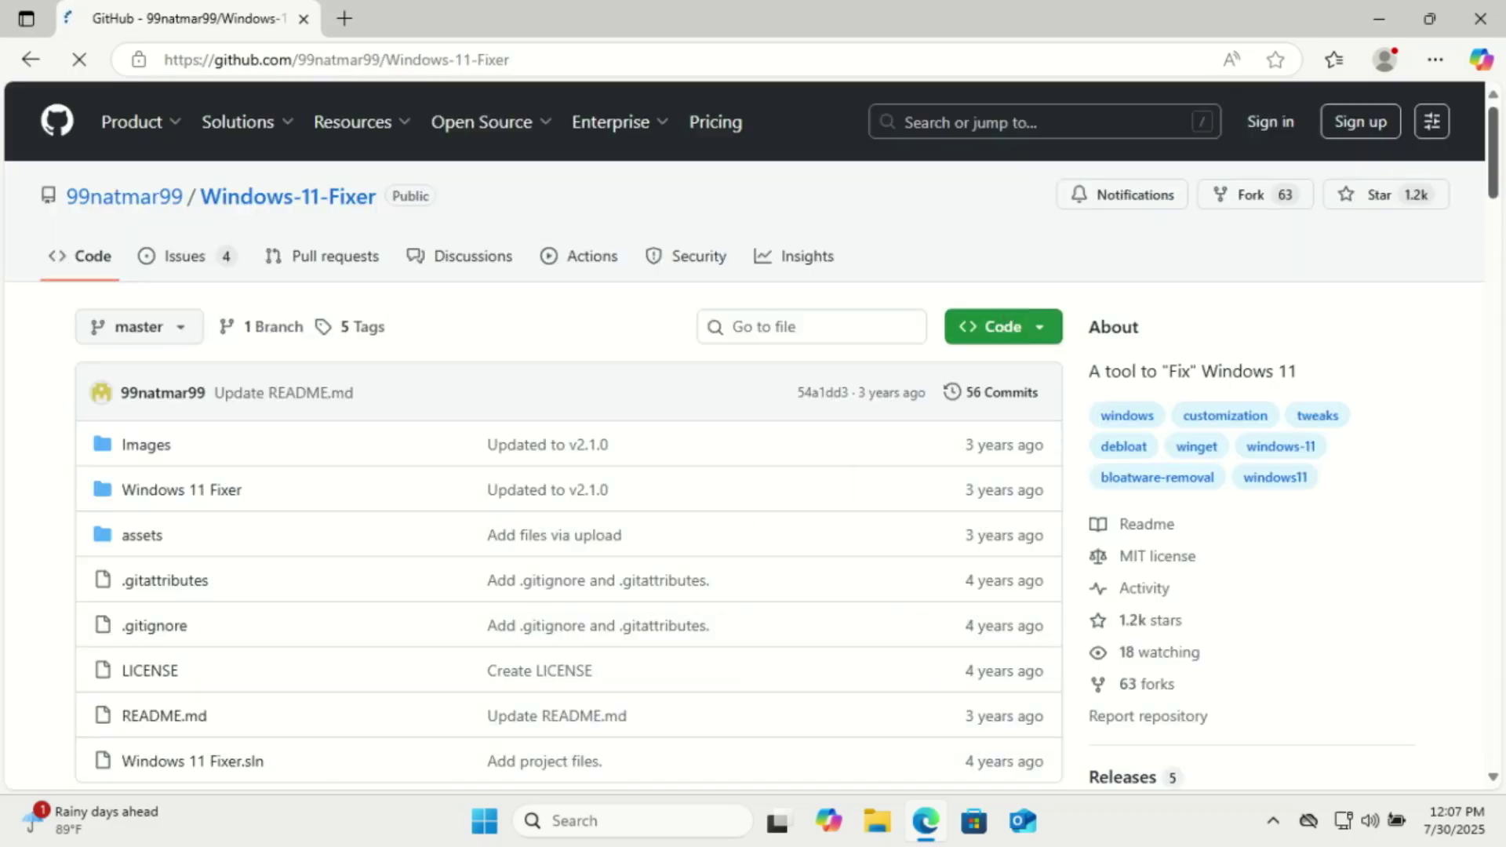
{"action": "left_click_drag", "start_coordinate": [1497, 161], "coordinate": [1501, 420]}
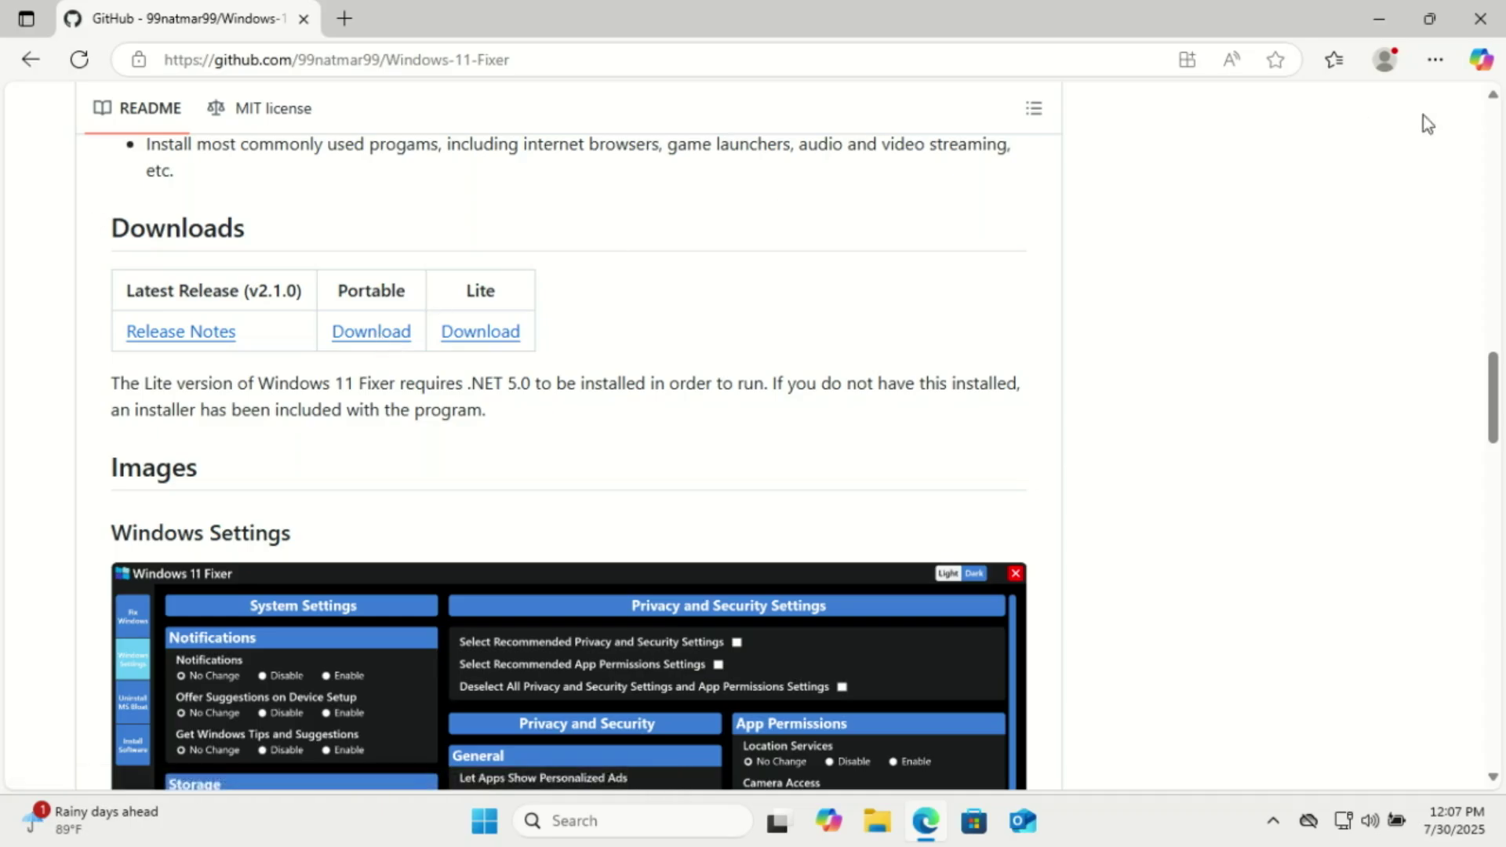
{"action": "left_click", "coordinate": [1483, 17]}
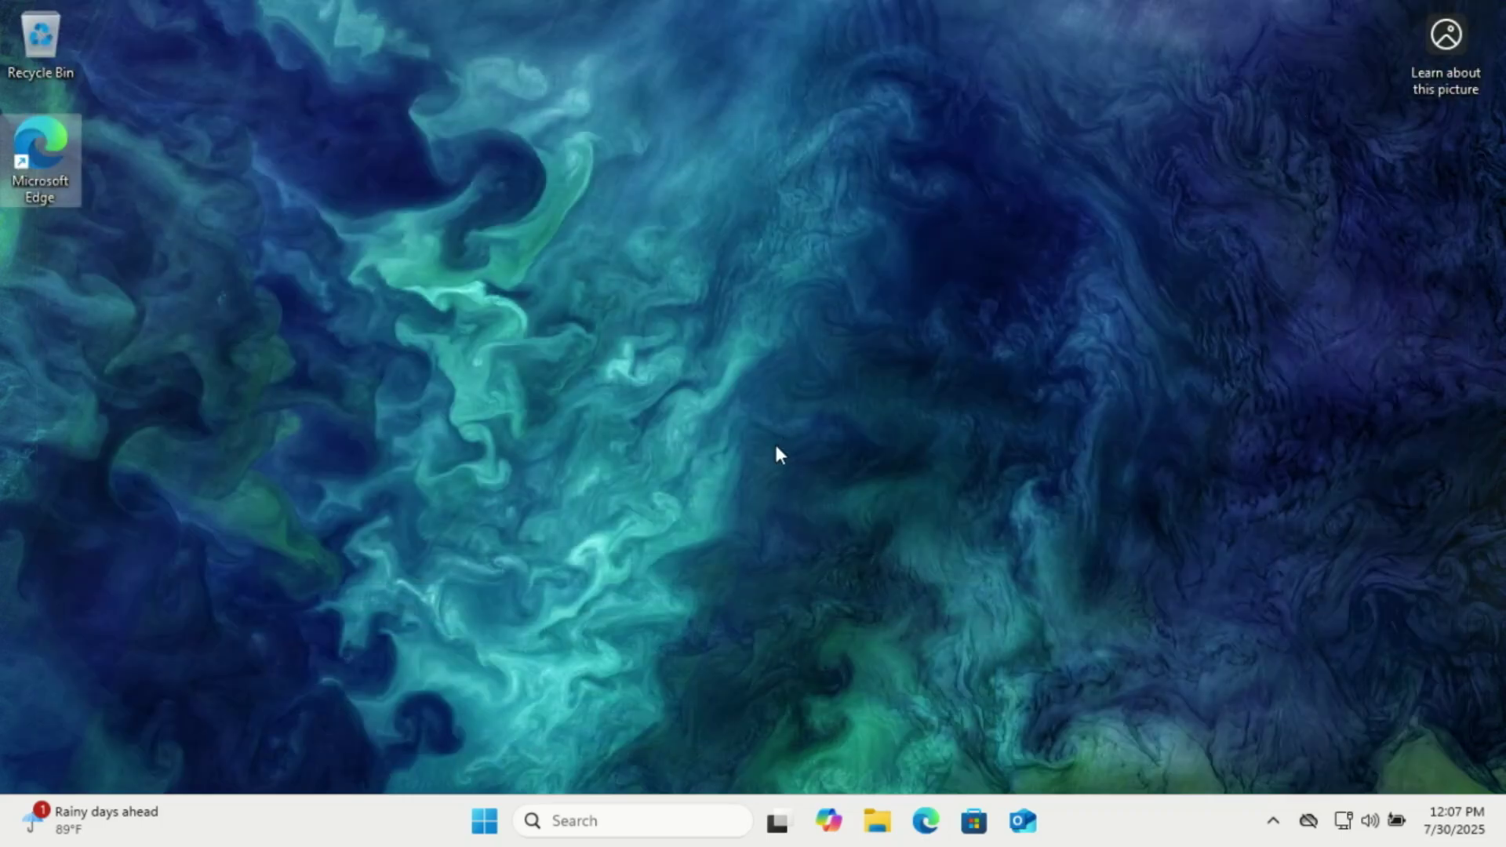
Step: Extract the Windows.11.Fixer.v2.1.0.Portable zip in Downloads into its suggested folder
{"action": "left_click", "coordinate": [877, 820]}
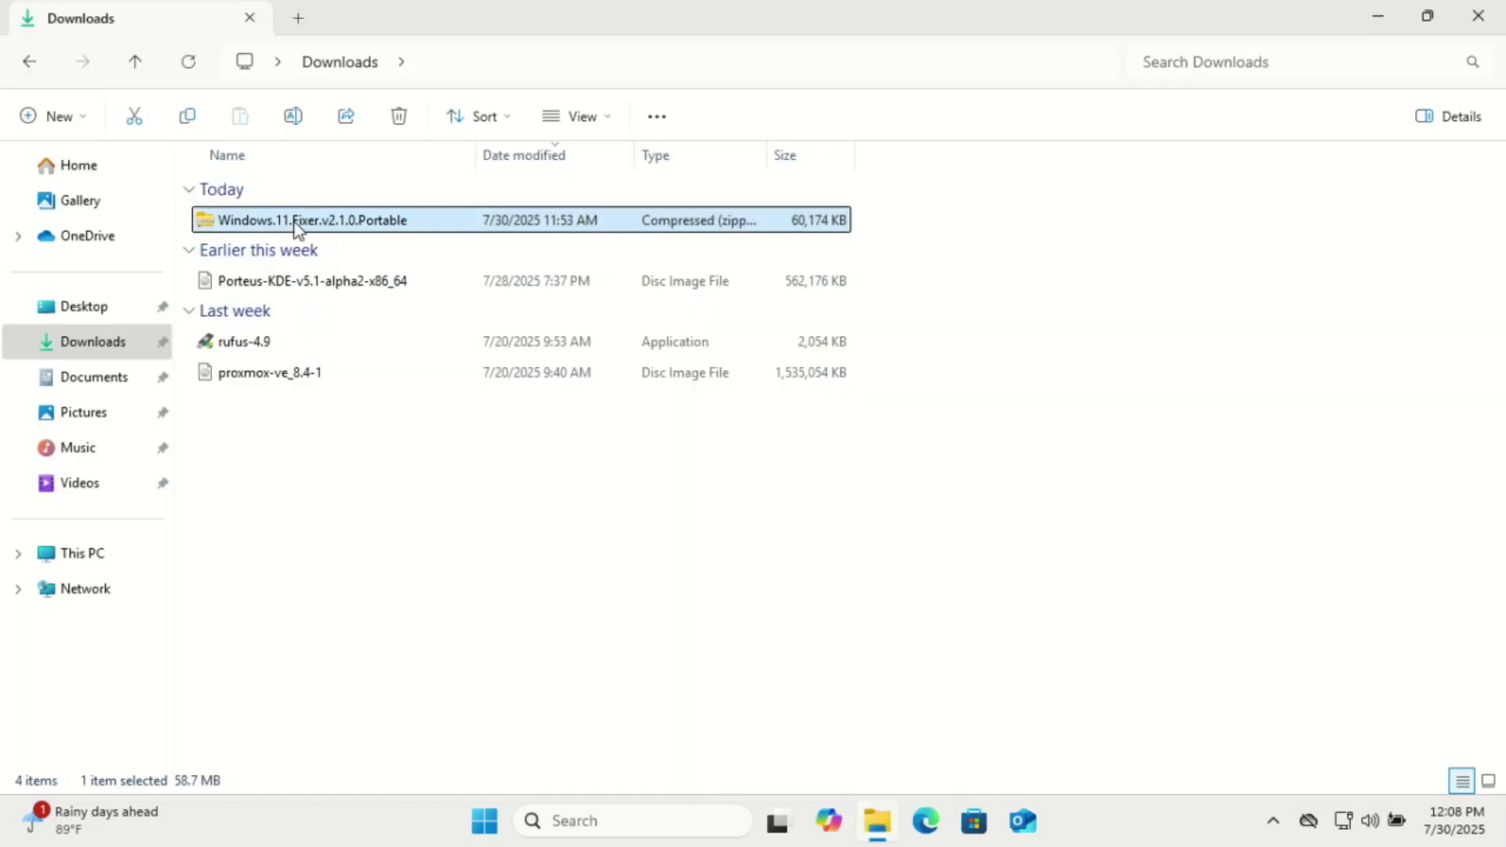
{"action": "left_click", "coordinate": [293, 219]}
{"action": "right_click", "coordinate": [294, 221]}
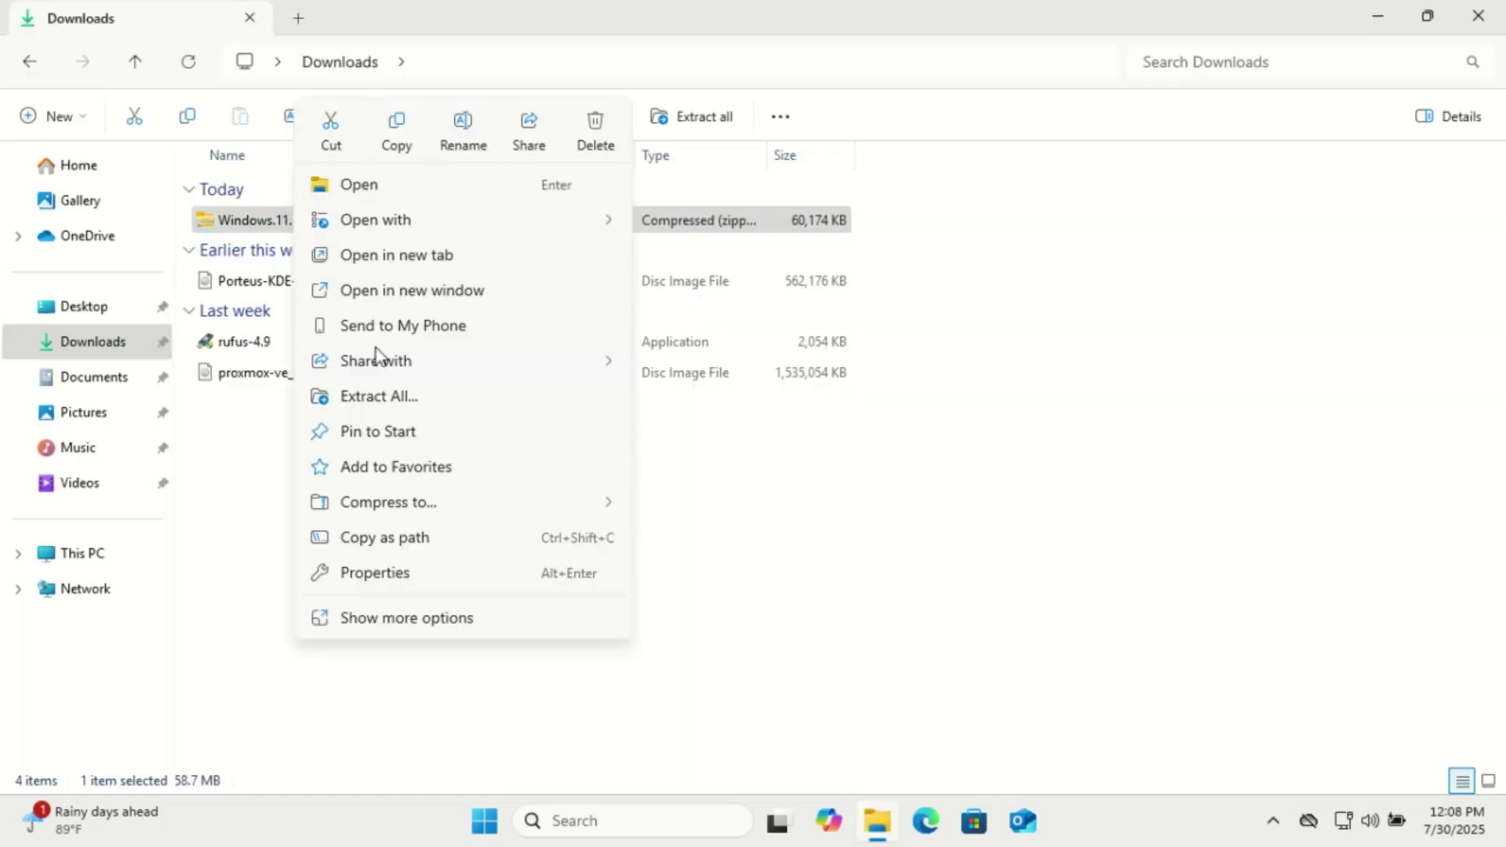
{"action": "left_click", "coordinate": [404, 396]}
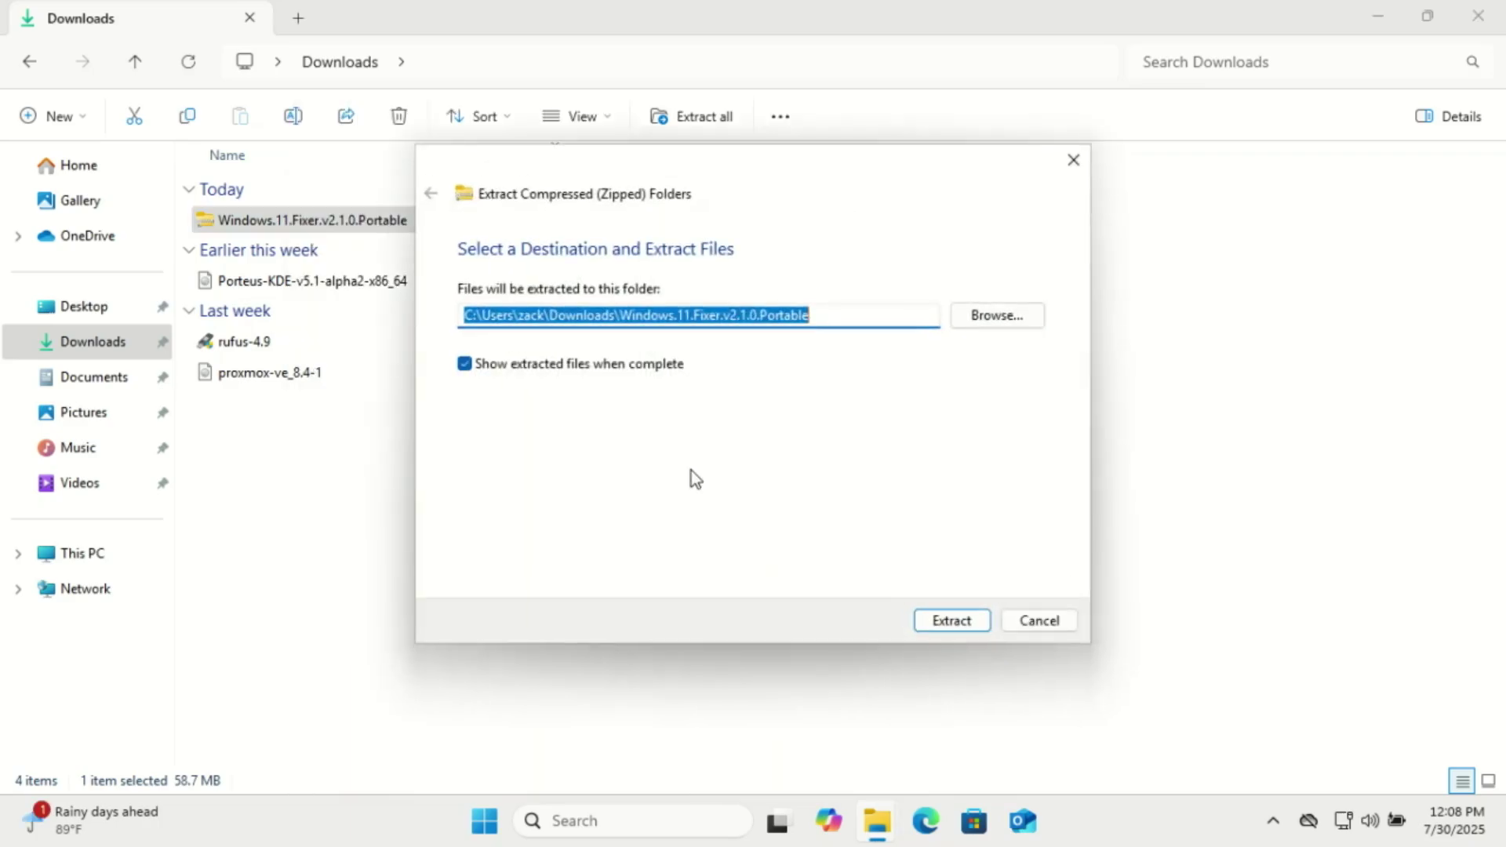
{"action": "left_click", "coordinate": [953, 621]}
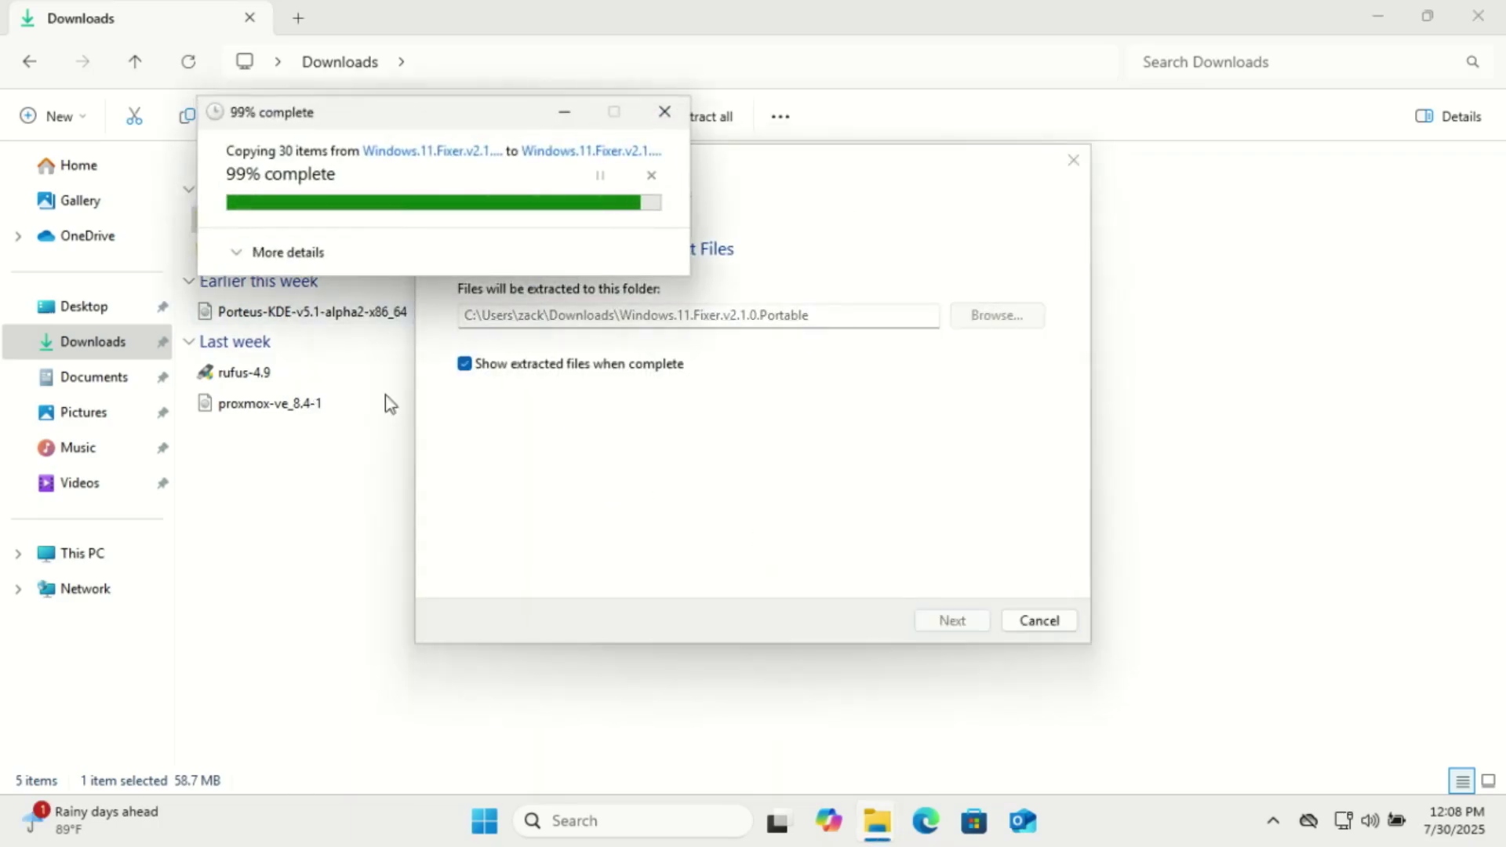
Step: Move the inner Windows 11 Fixer v2.1.0 (Portable) folder into Downloads and permanently delete the empty wrapper
{"action": "double_click", "coordinate": [357, 258]}
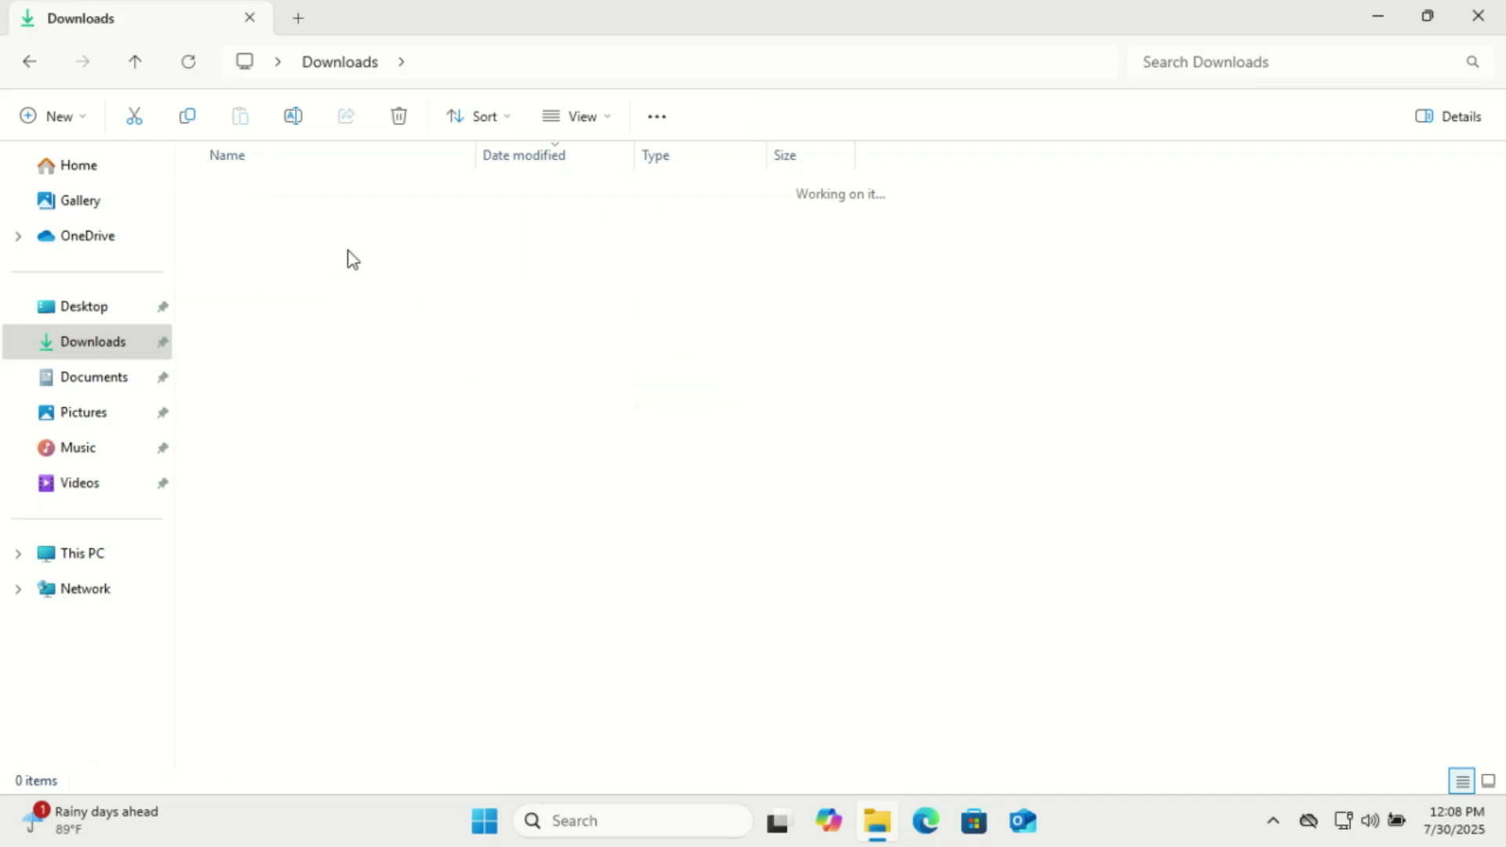
{"action": "right_click", "coordinate": [336, 223]}
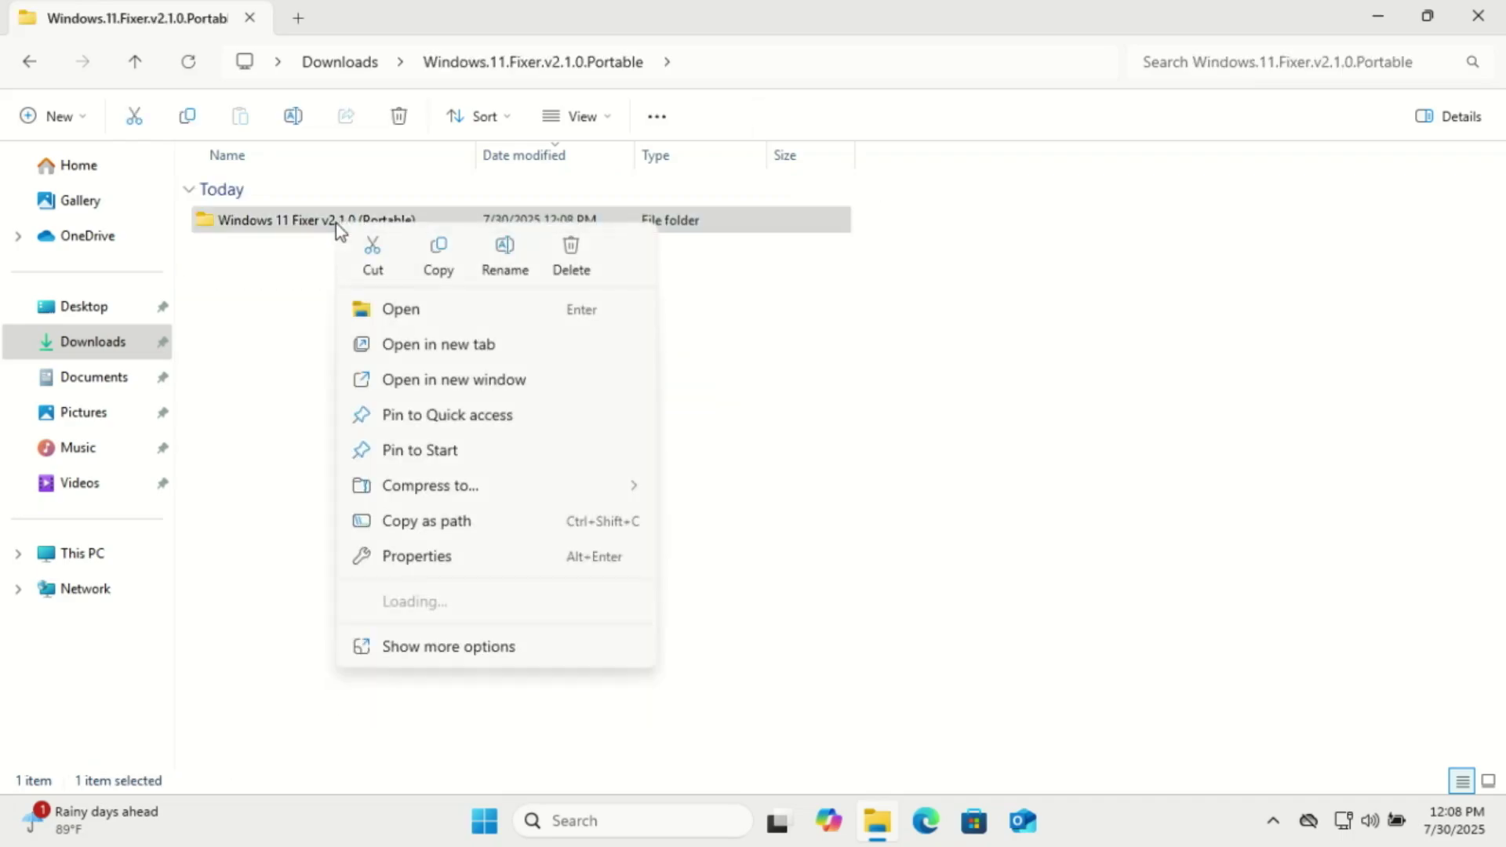
{"action": "left_click", "coordinate": [376, 266]}
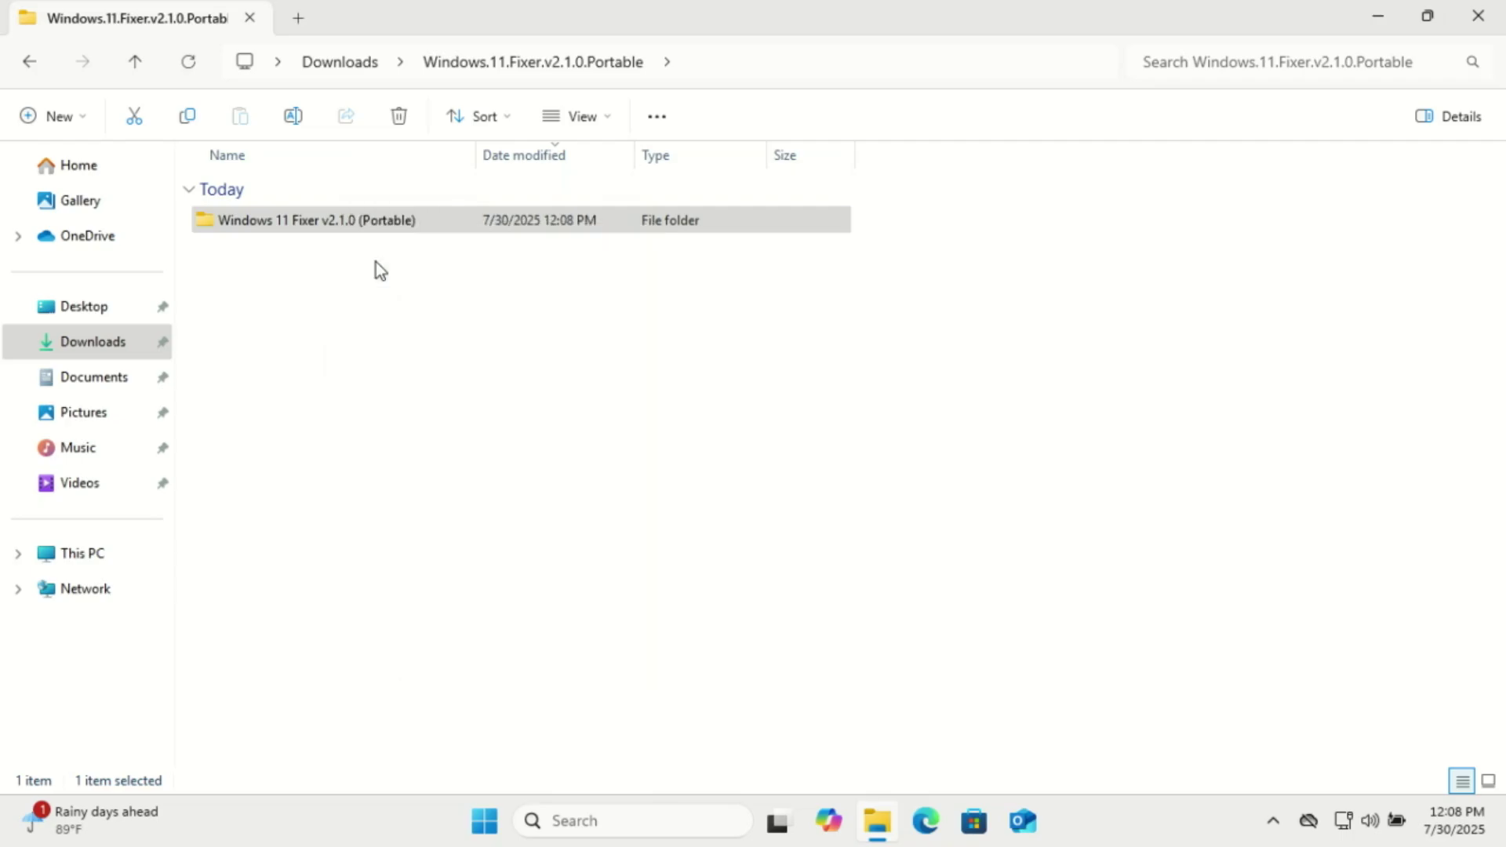
{"action": "left_click", "coordinate": [105, 352]}
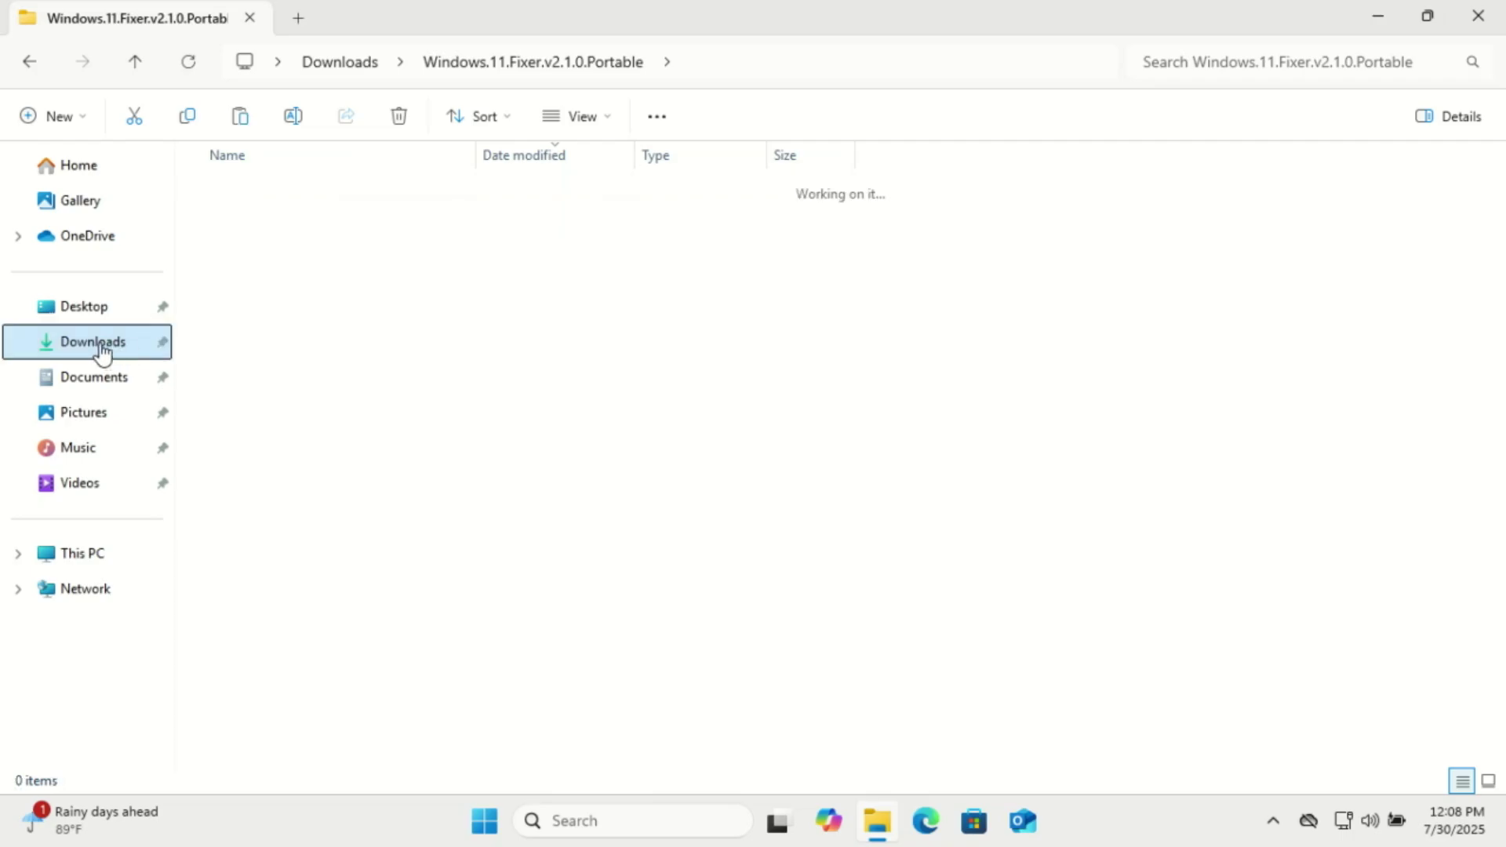
{"action": "right_click", "coordinate": [413, 493]}
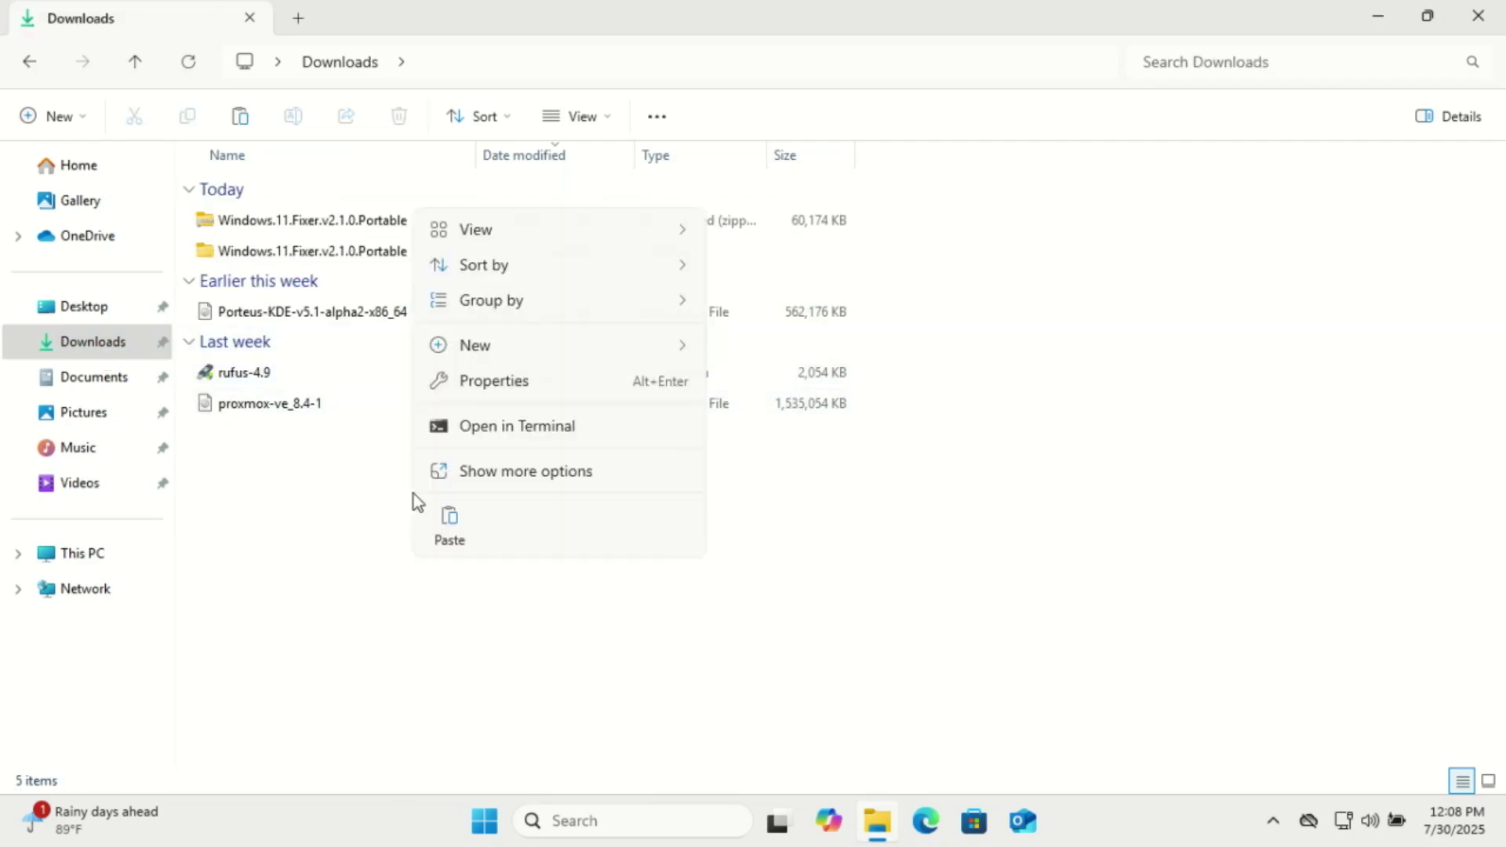
{"action": "left_click", "coordinate": [459, 539]}
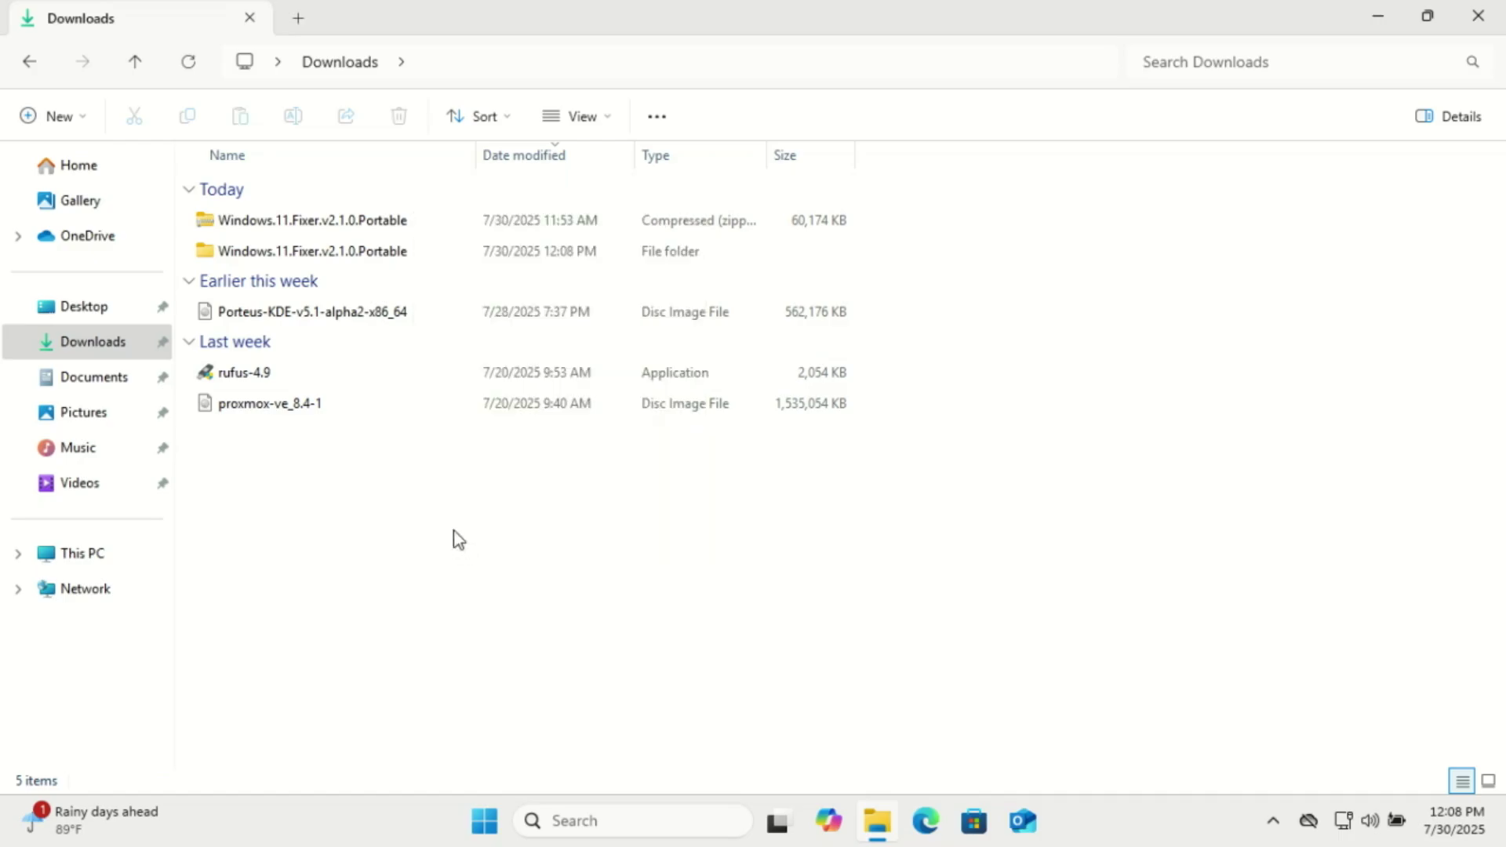
{"action": "left_click", "coordinate": [324, 256]}
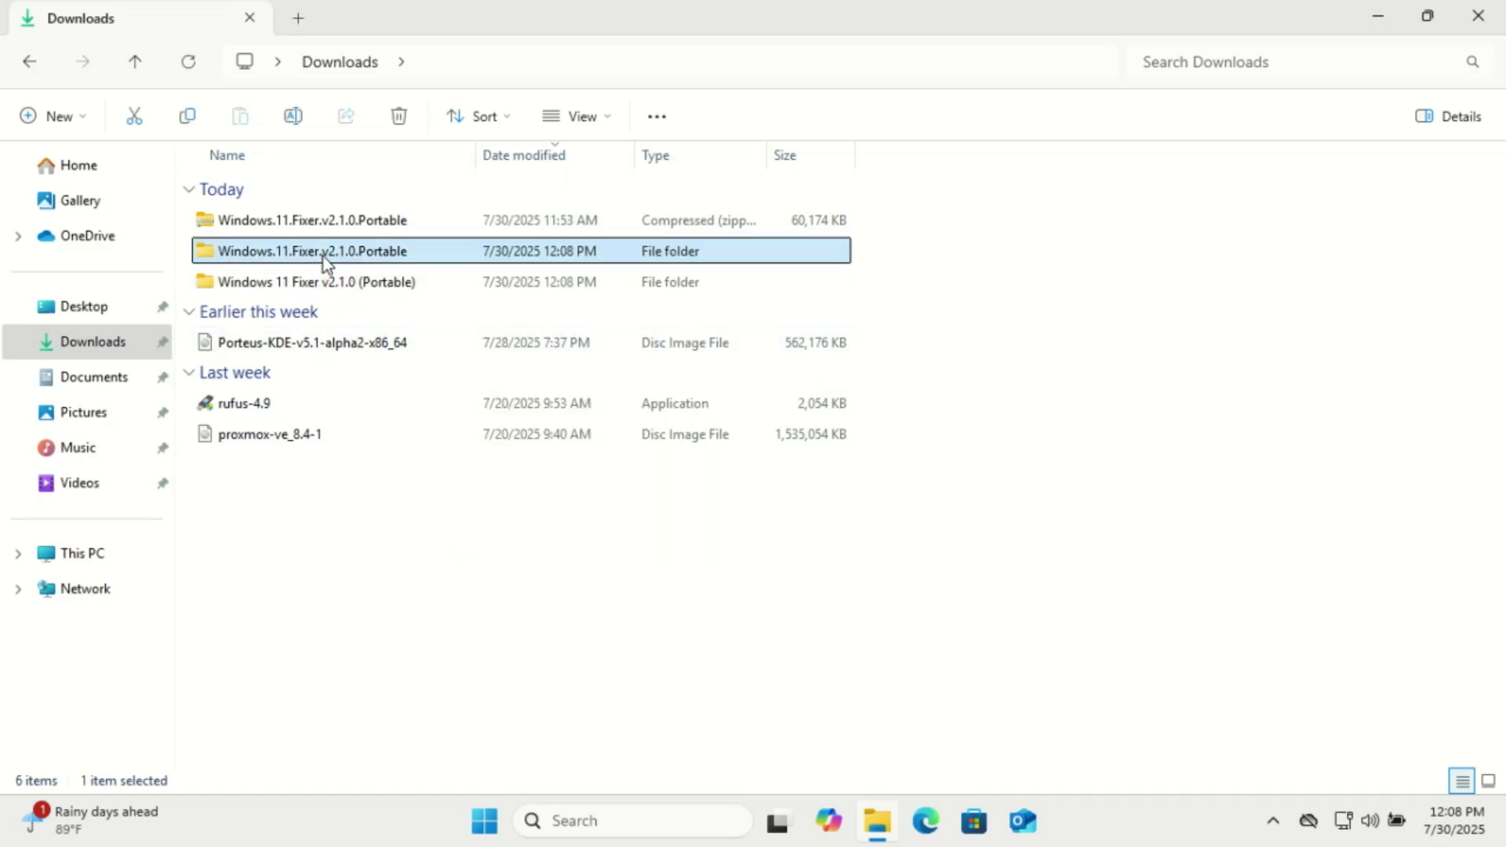
{"action": "key", "text": "shift+Delete"}
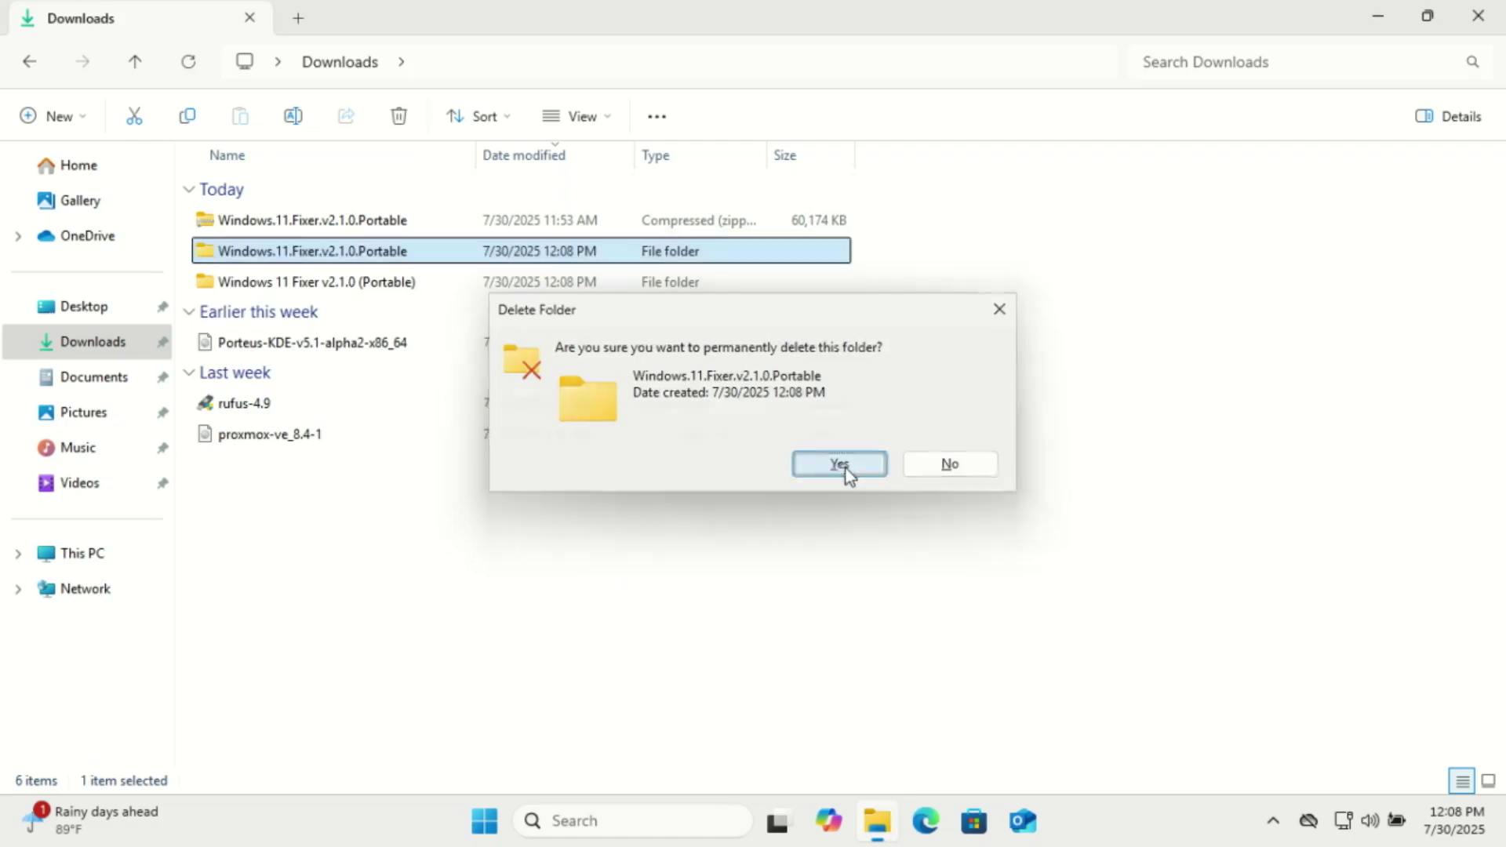
{"action": "left_click", "coordinate": [847, 471]}
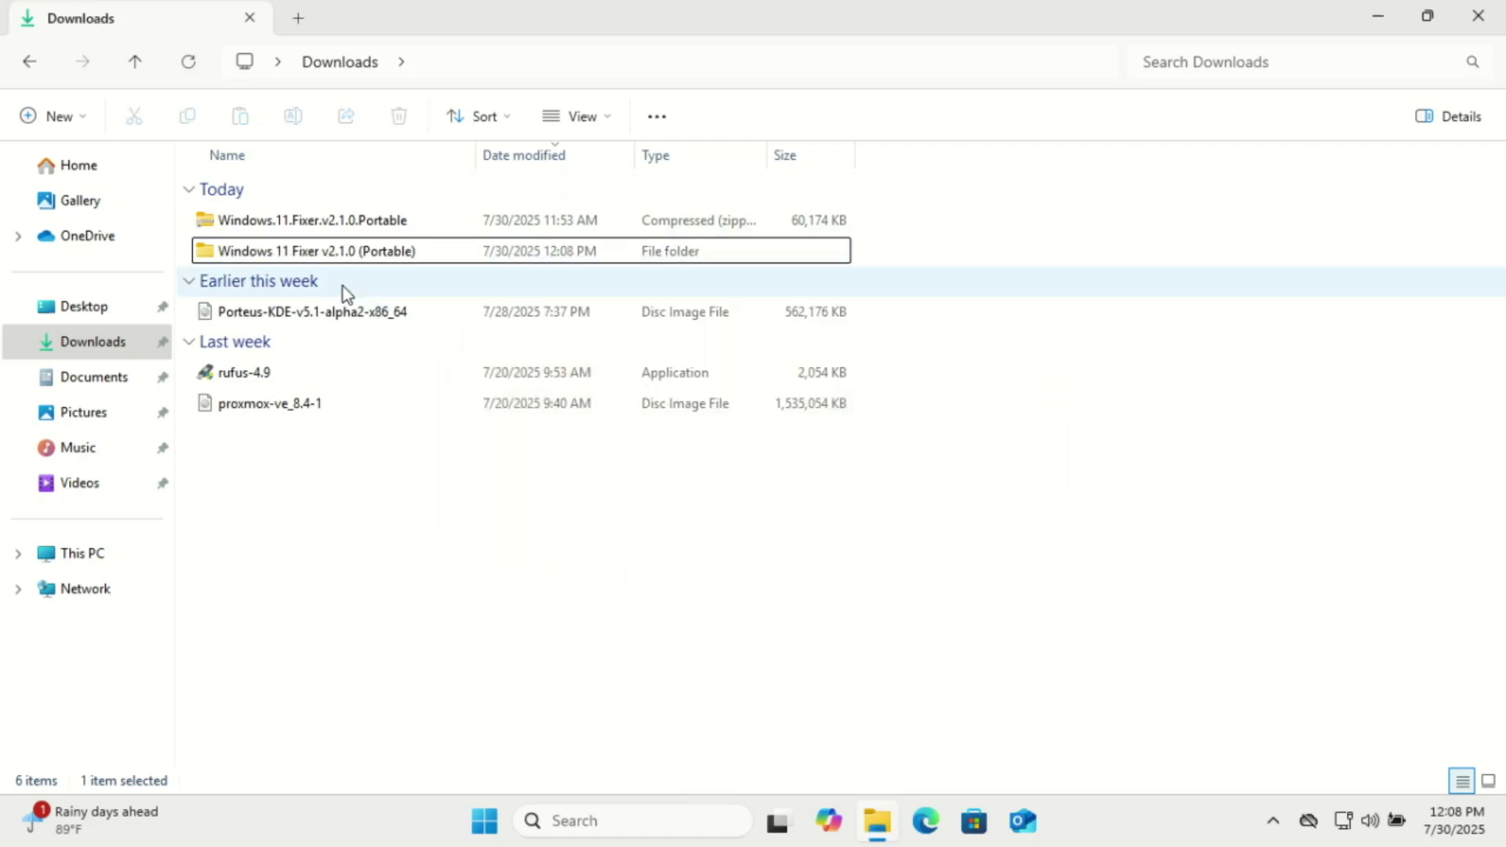
Step: Permanently delete the broken Windows 11 Fixer.exe shortcut in the Portable folder
{"action": "double_click", "coordinate": [299, 256]}
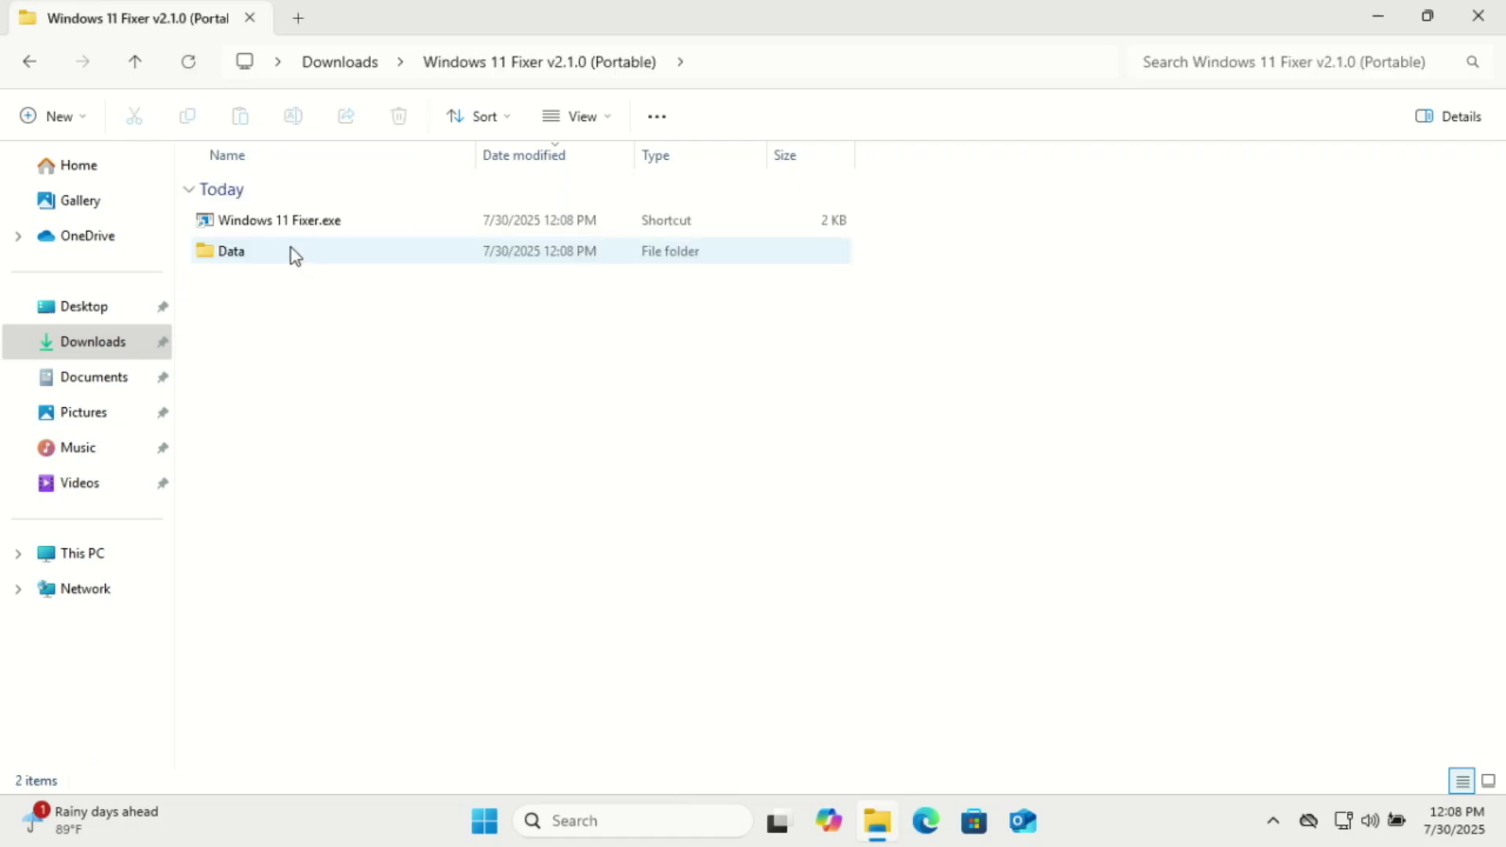
{"action": "left_click", "coordinate": [305, 227]}
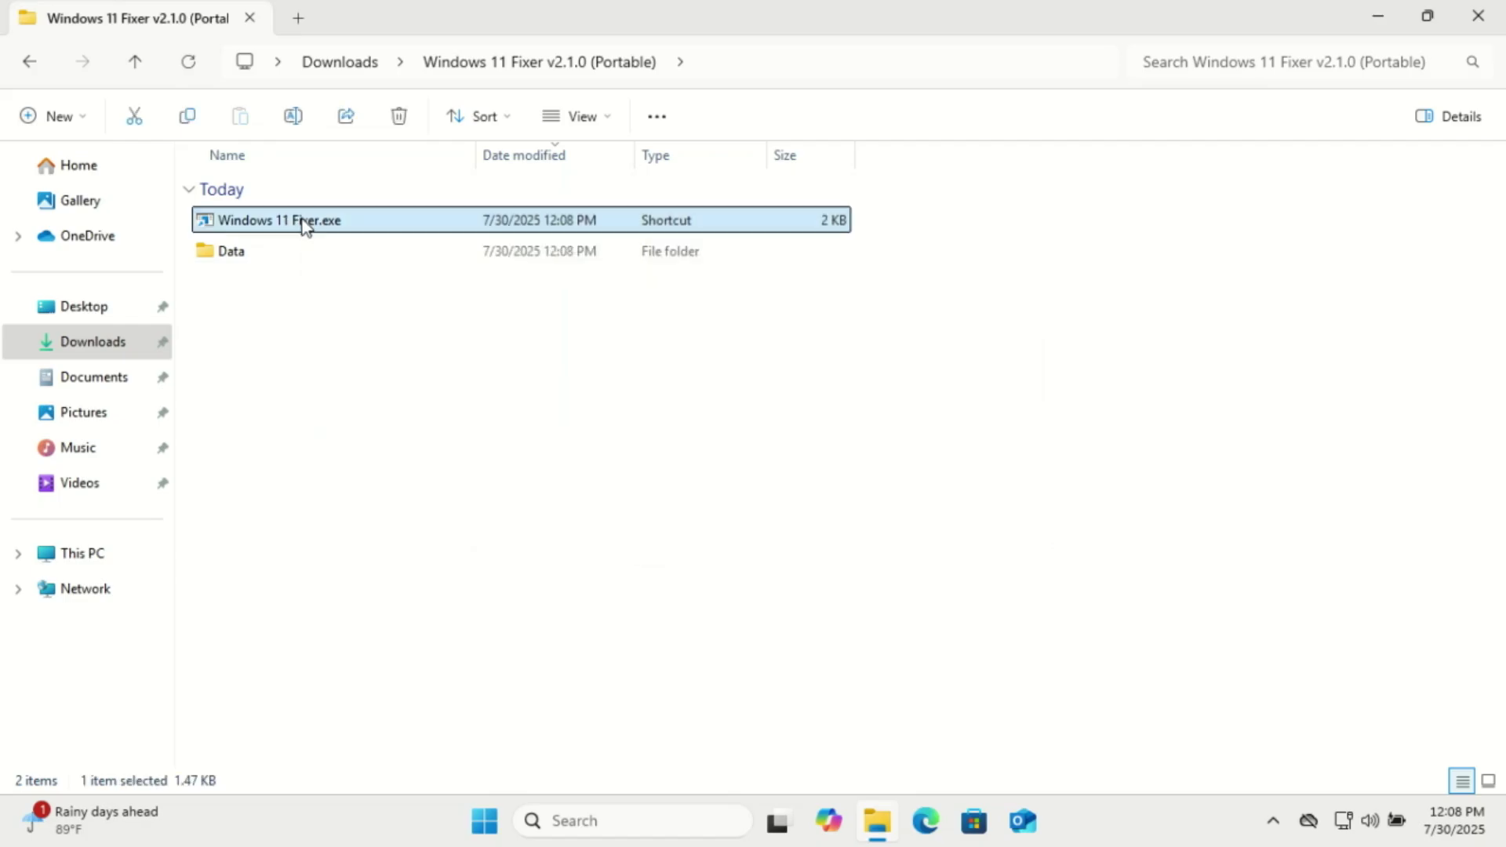
{"action": "double_click", "coordinate": [305, 225]}
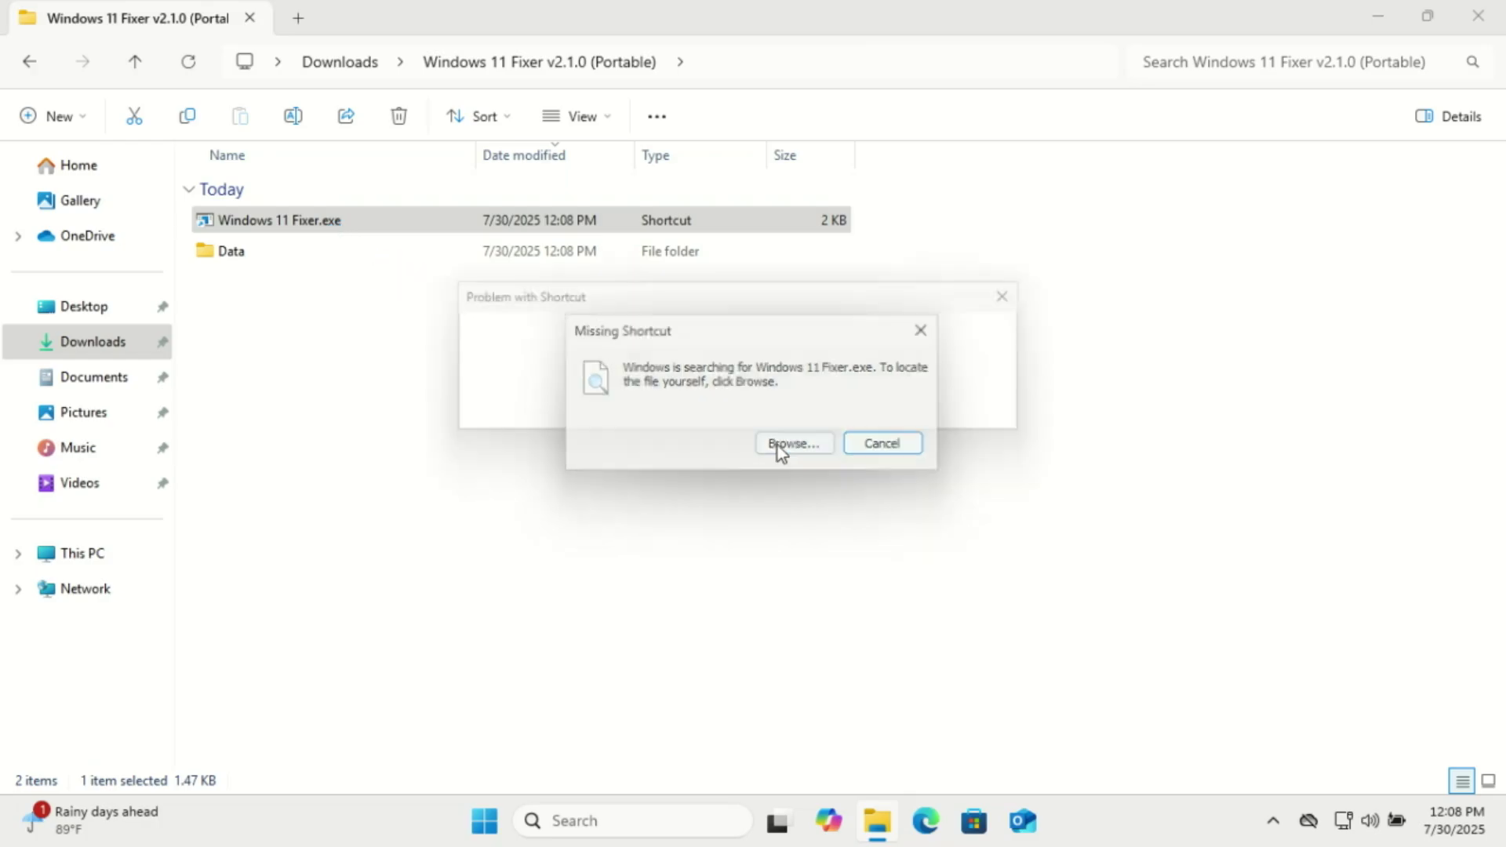
{"action": "left_click", "coordinate": [1002, 419]}
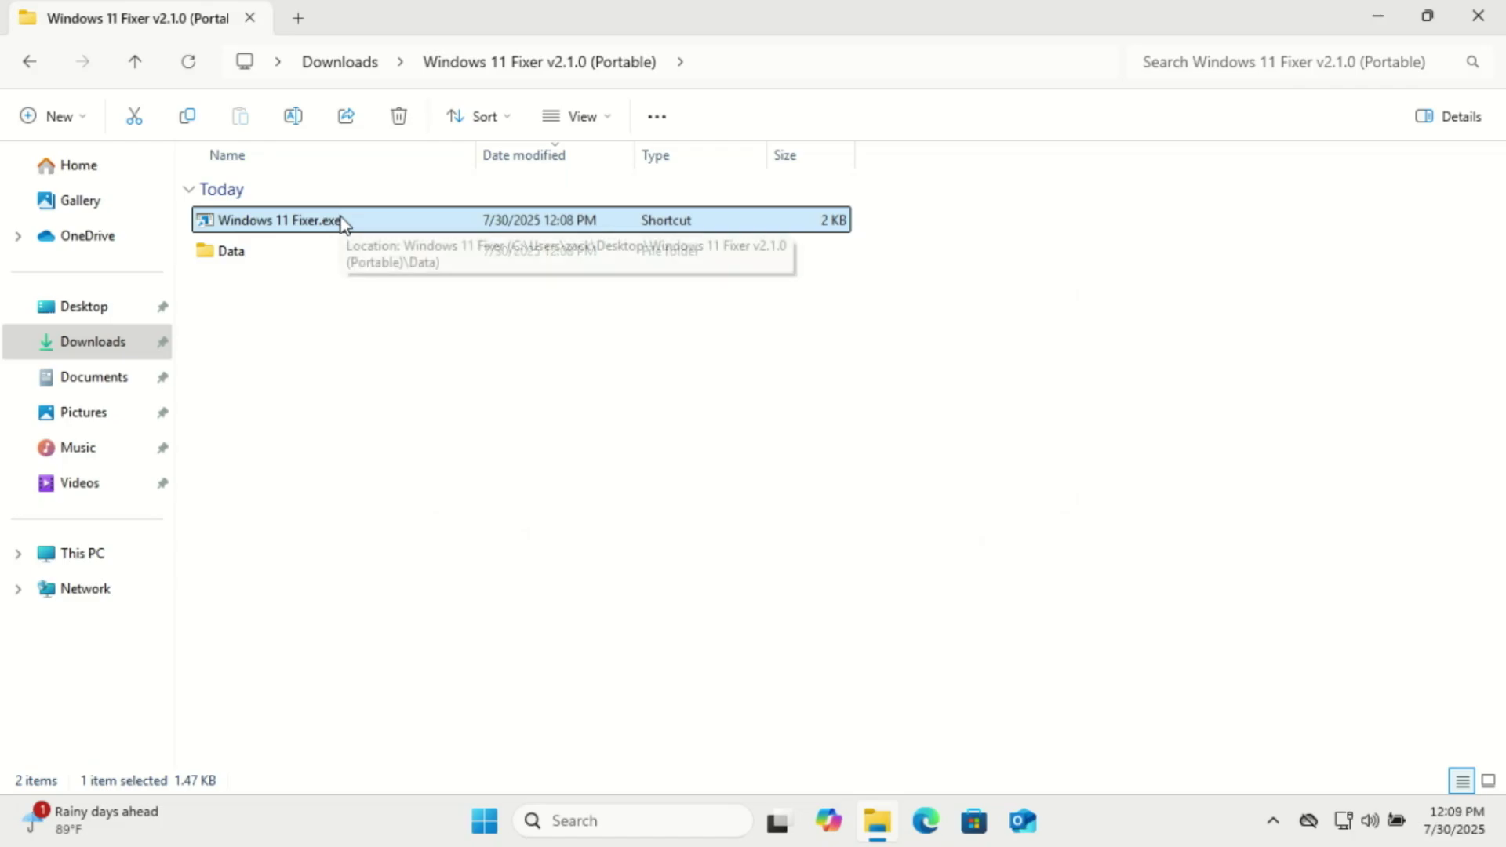
{"action": "key", "text": "shift+Delete"}
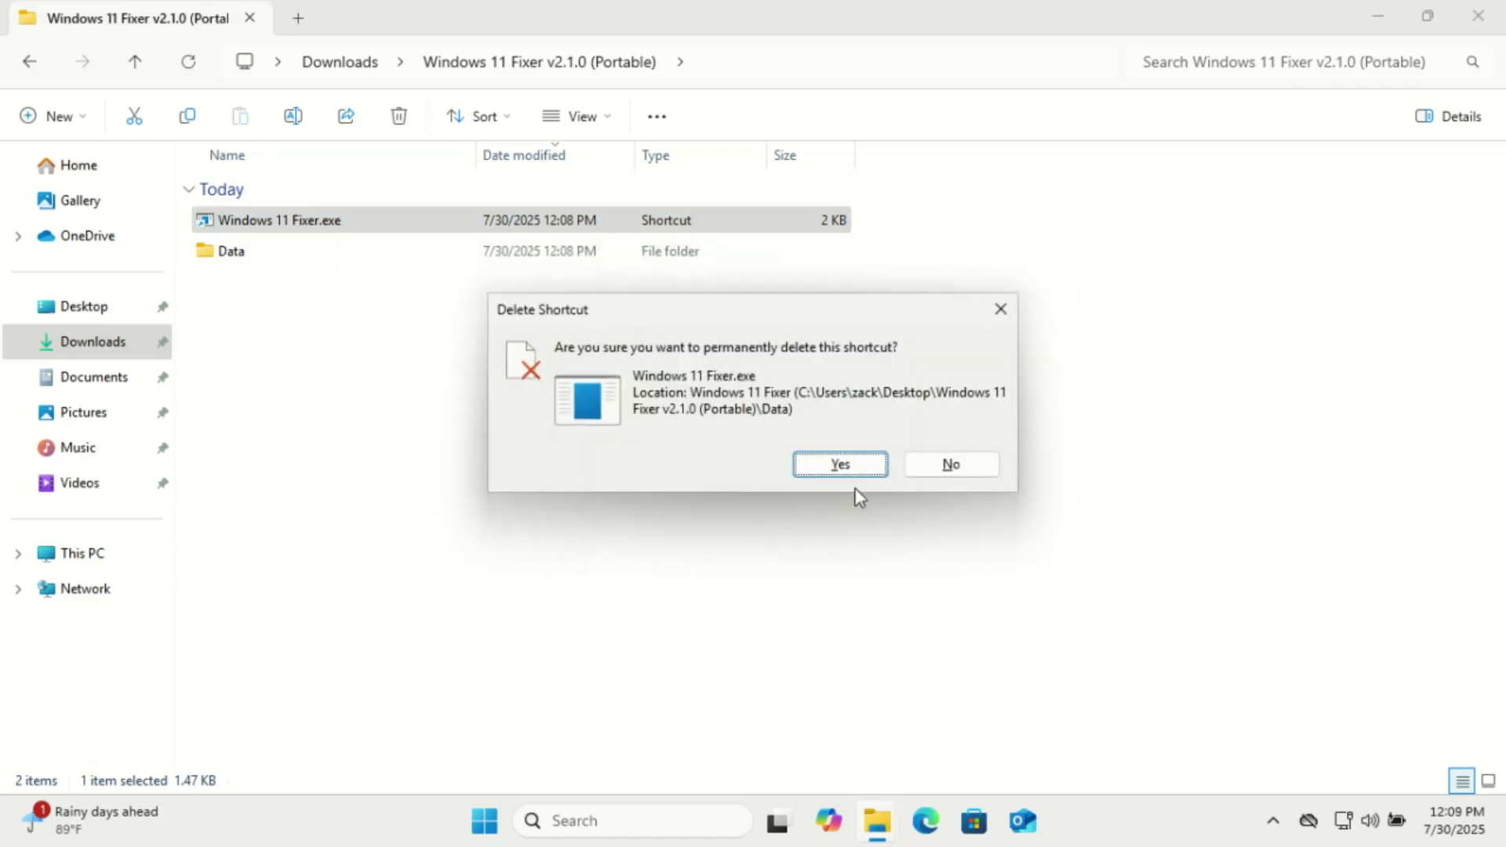
{"action": "left_click", "coordinate": [846, 475]}
Step: Create a shortcut to the Windows 11 Fixer application inside the Data folder
{"action": "double_click", "coordinate": [247, 226]}
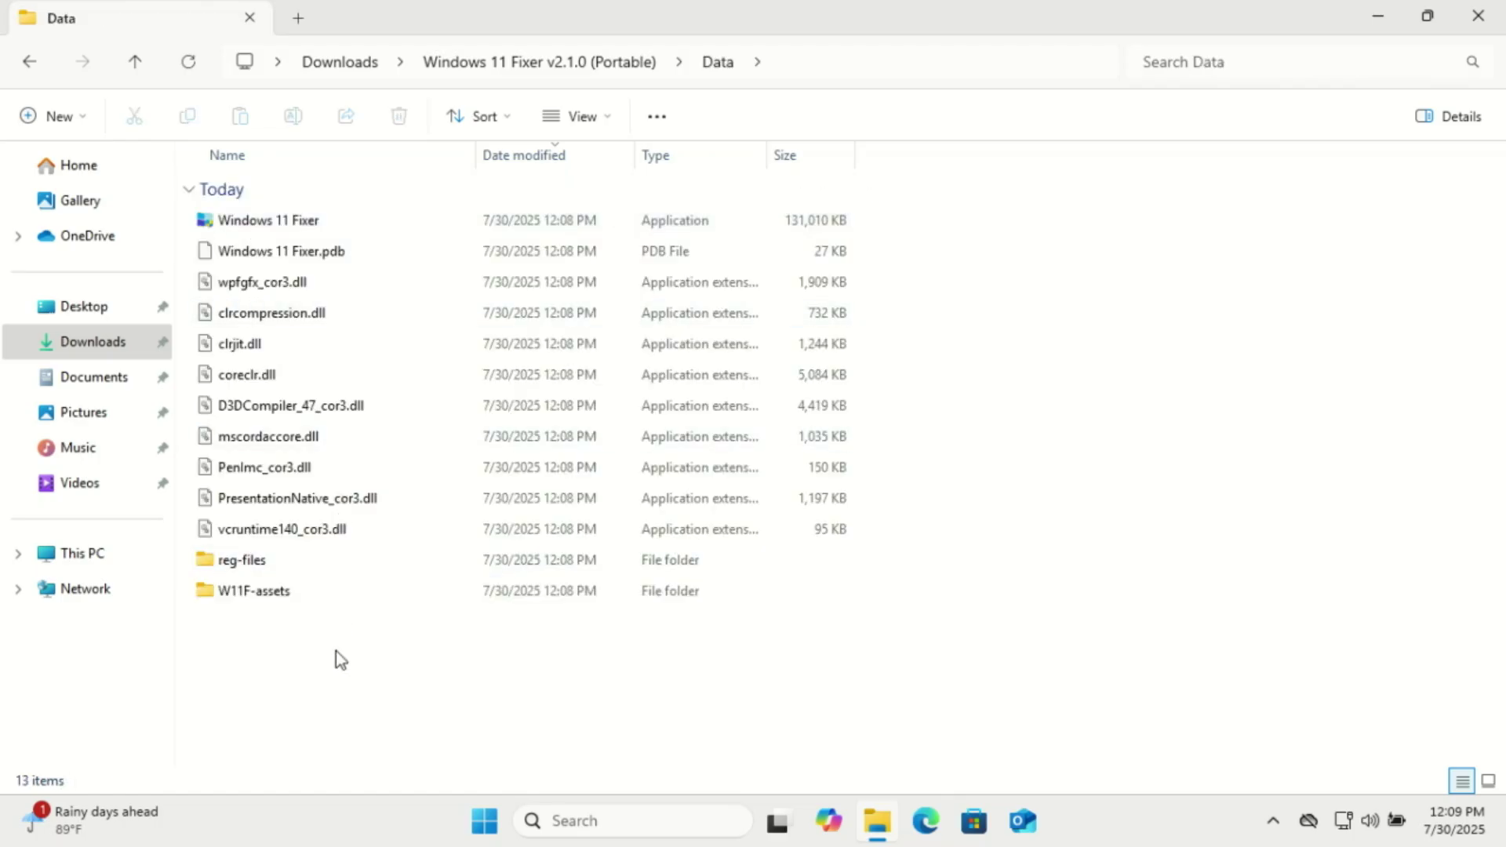
{"action": "left_click", "coordinate": [275, 226]}
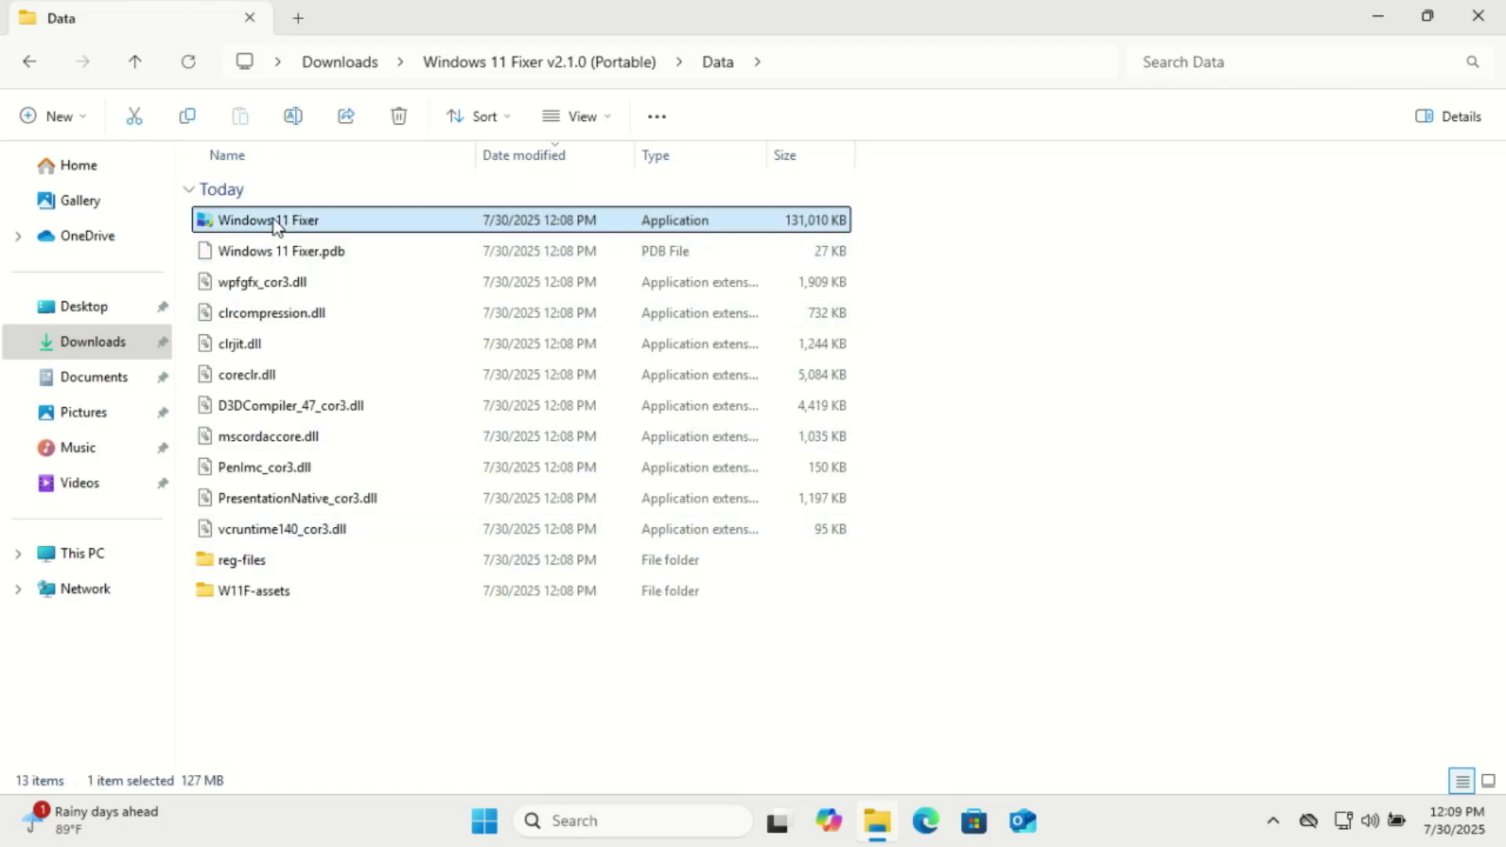
{"action": "right_click", "coordinate": [276, 227]}
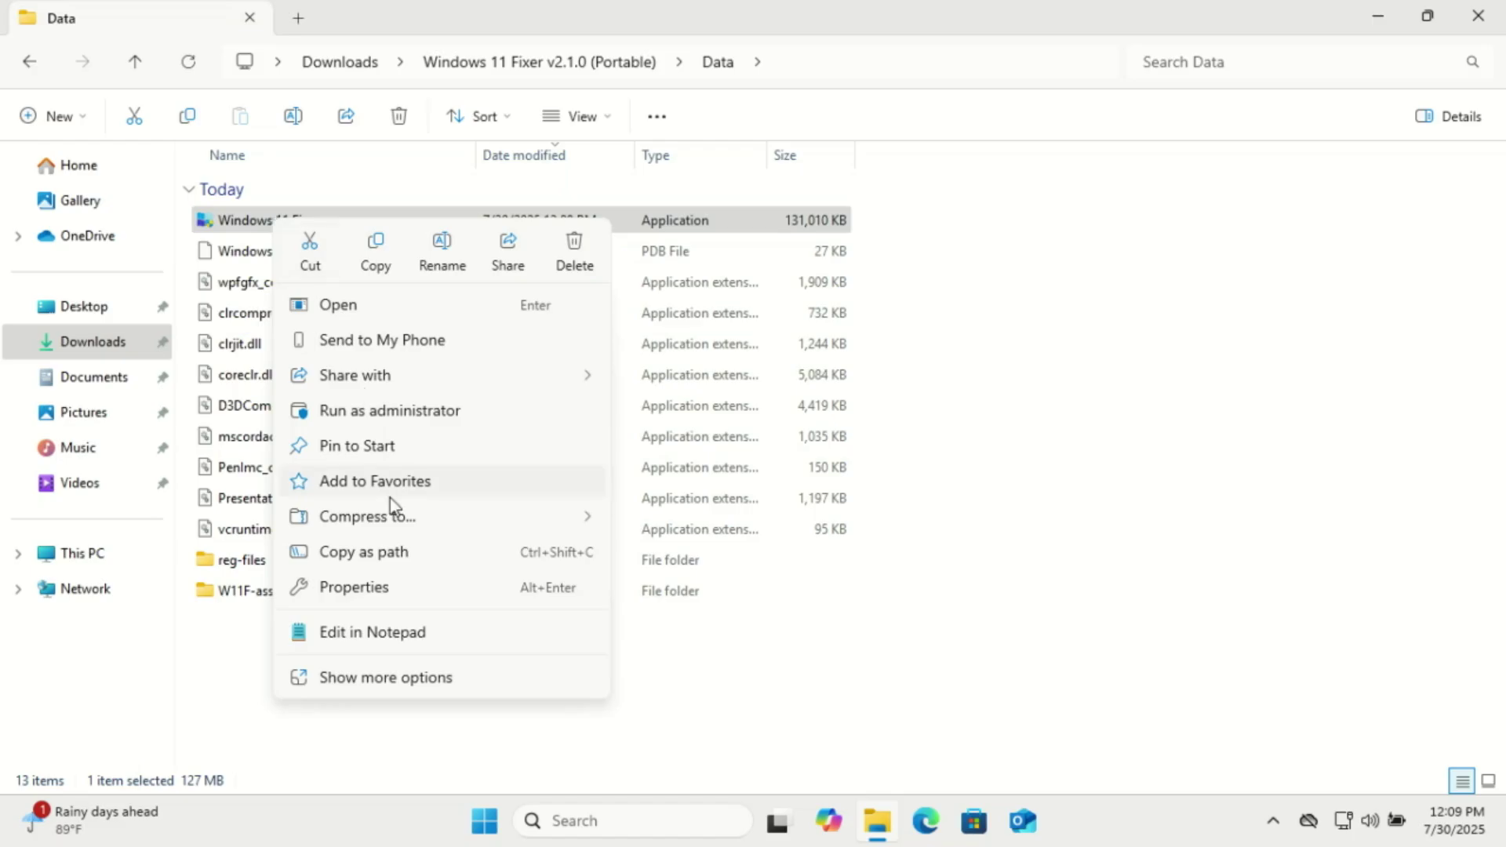
{"action": "left_click", "coordinate": [390, 679]}
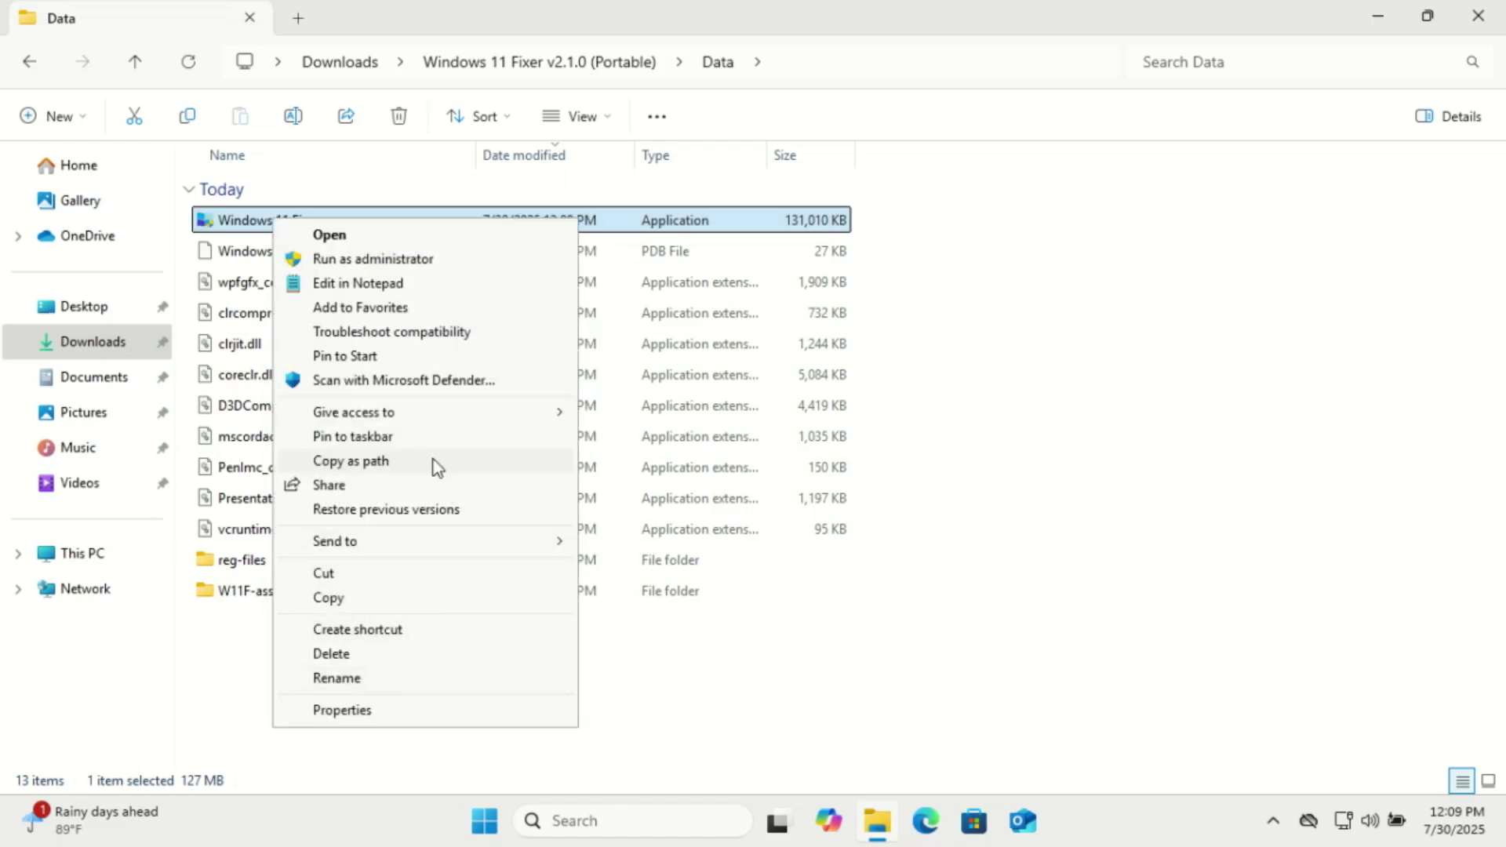
{"action": "left_click", "coordinate": [363, 630]}
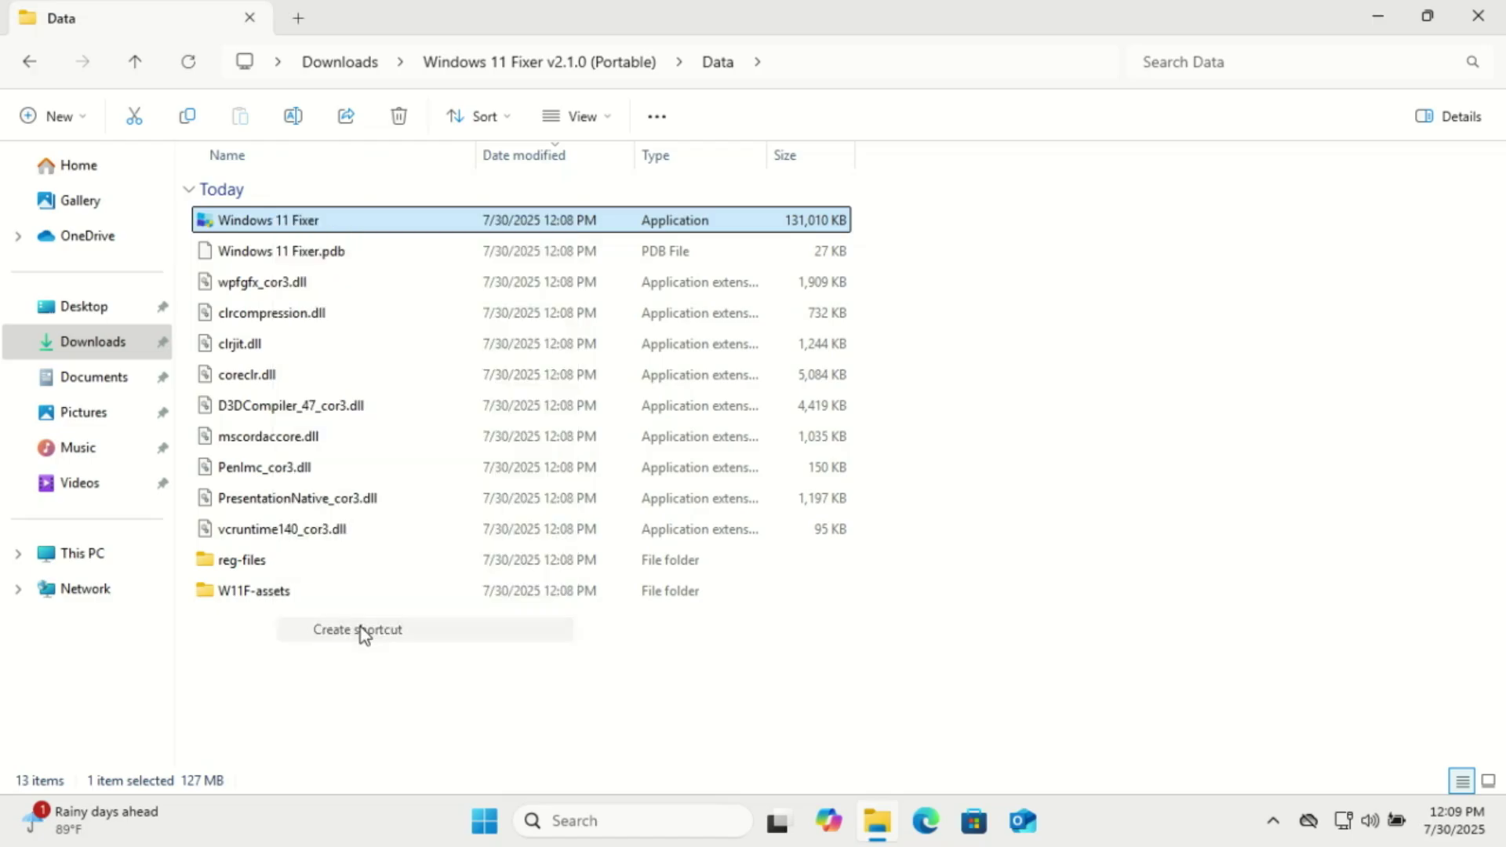
Step: Move the new shortcut up into the Windows 11 Fixer v2.1.0 (Portable) folder beside Data
{"action": "left_click", "coordinate": [295, 622]}
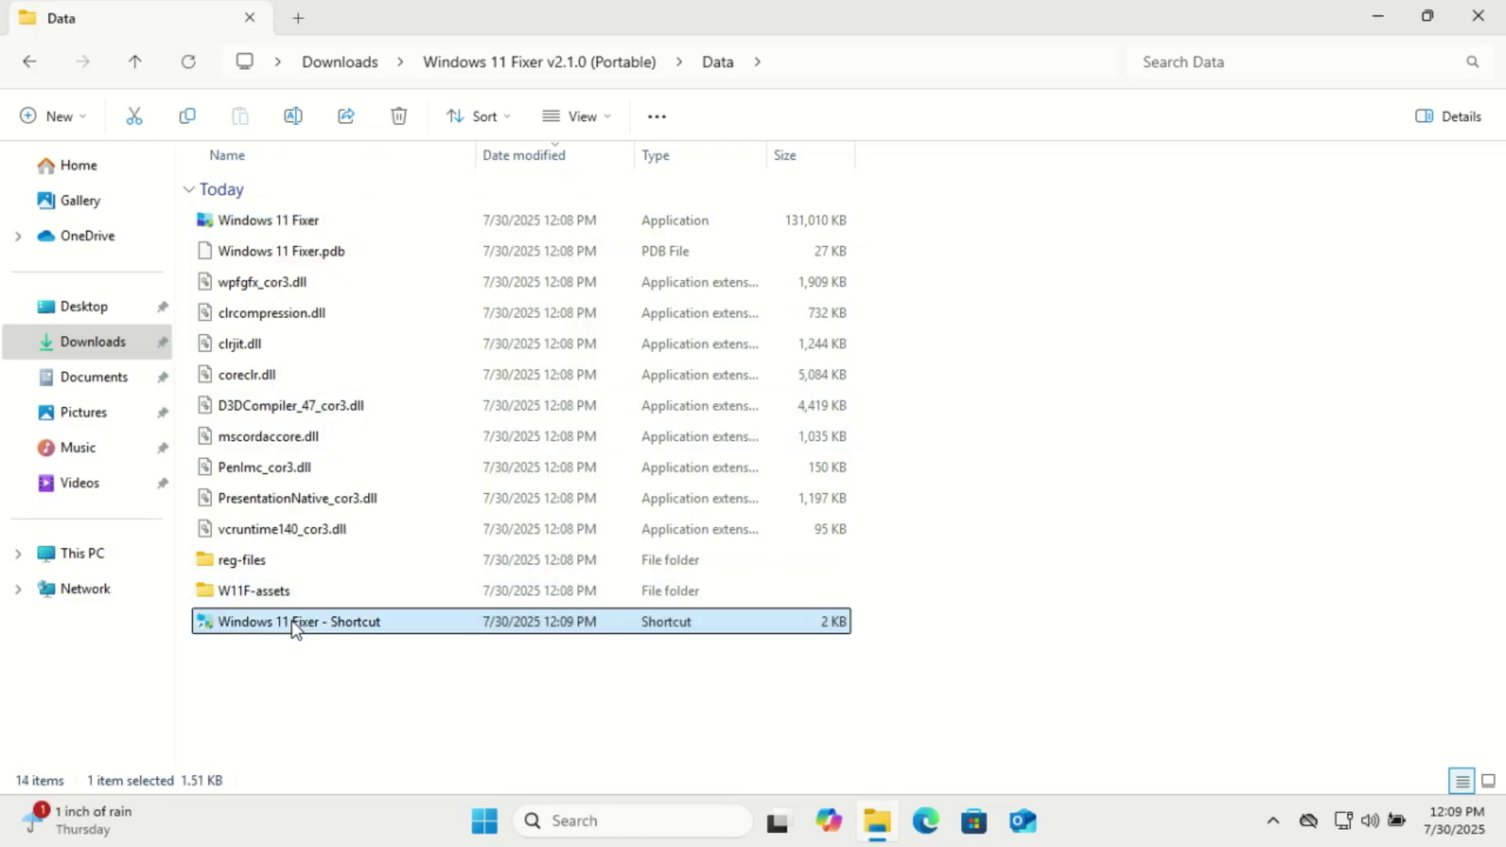
{"action": "right_click", "coordinate": [295, 621]}
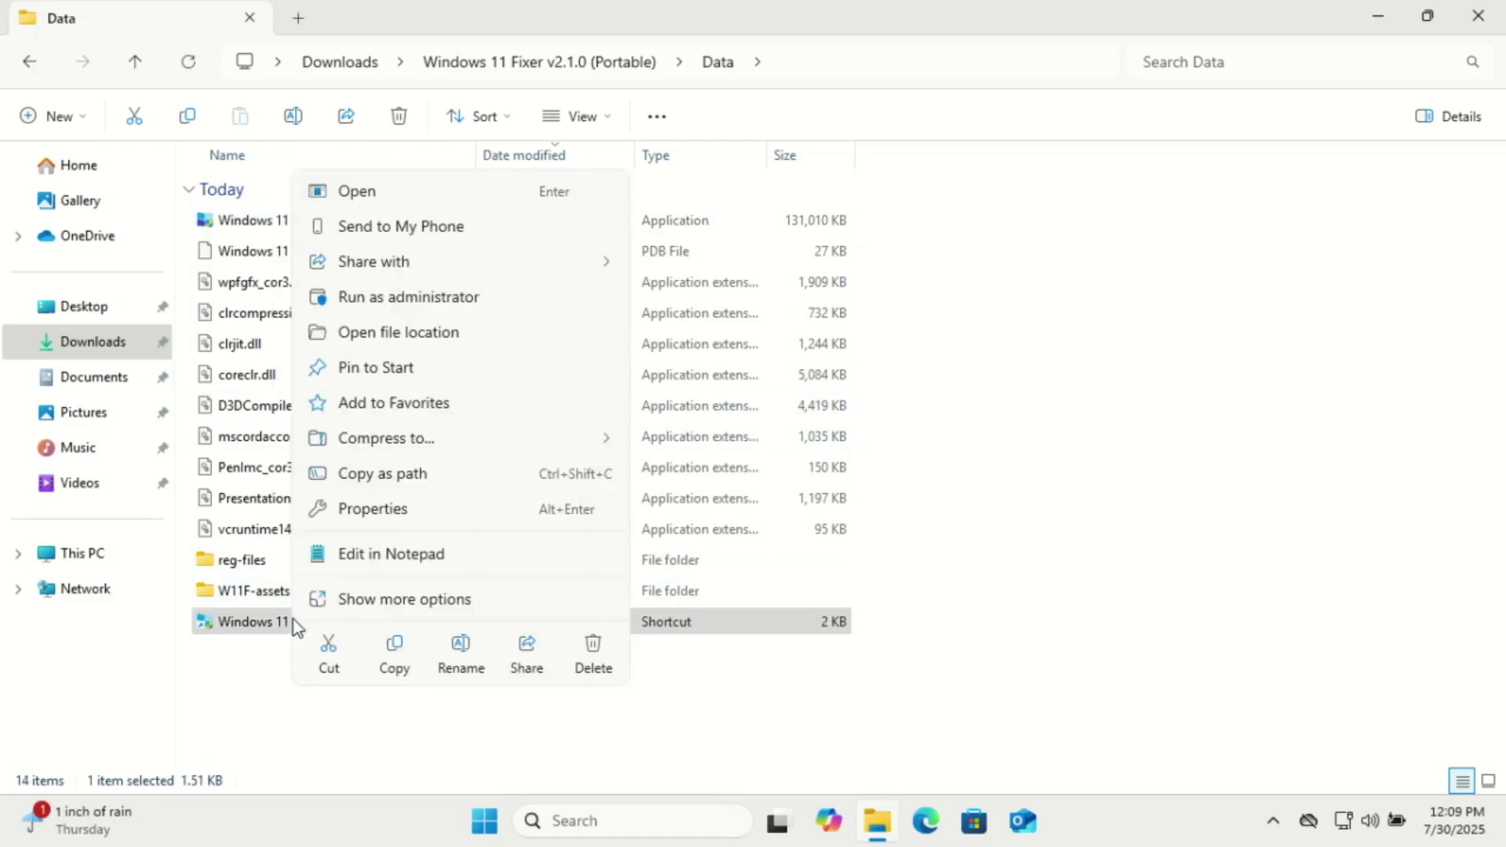
{"action": "left_click", "coordinate": [328, 655]}
{"action": "left_click", "coordinate": [102, 343]}
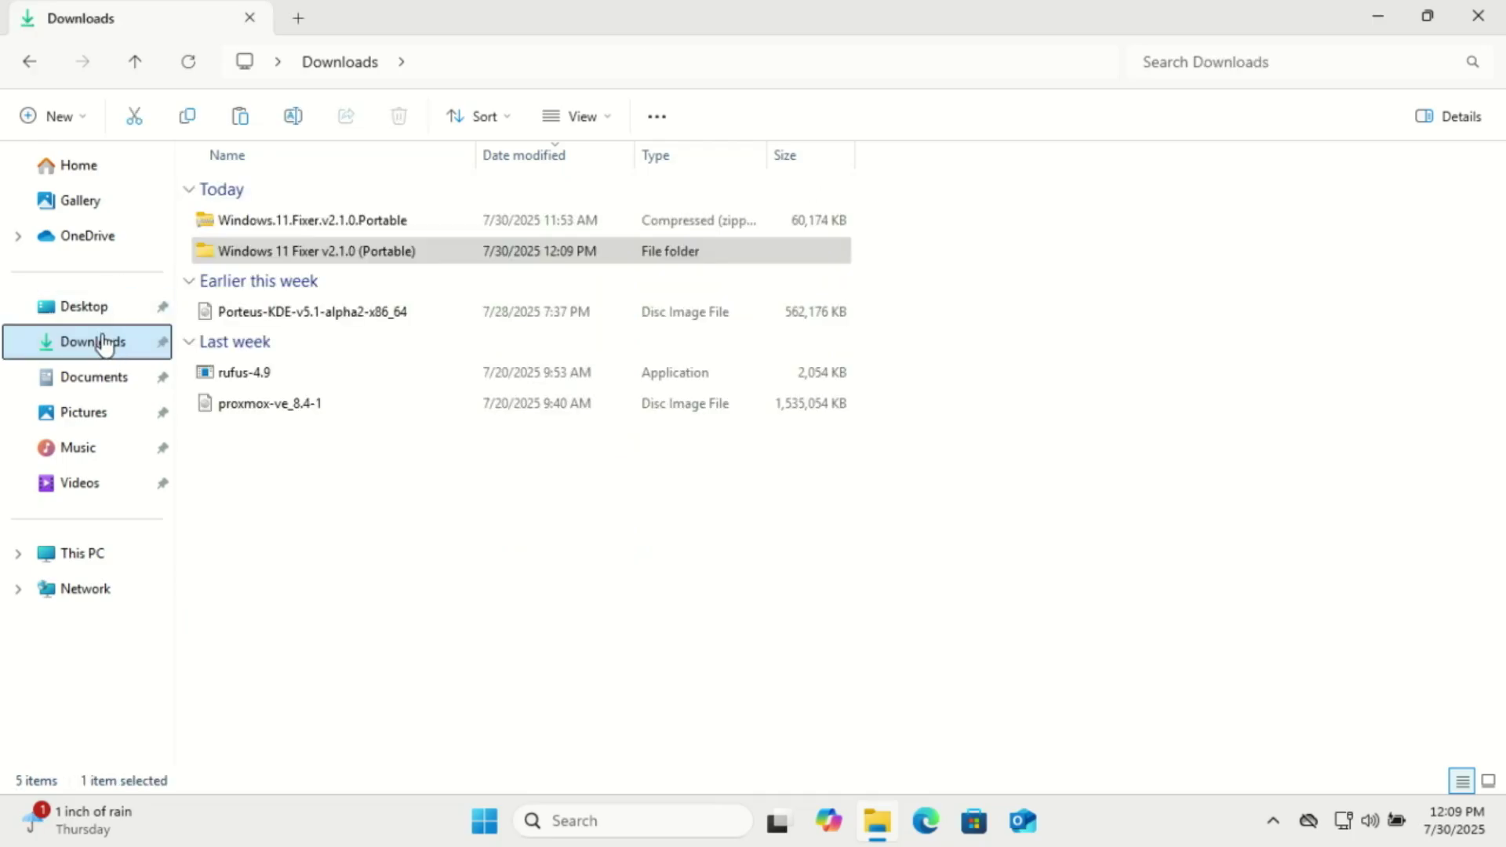
{"action": "double_click", "coordinate": [280, 250]}
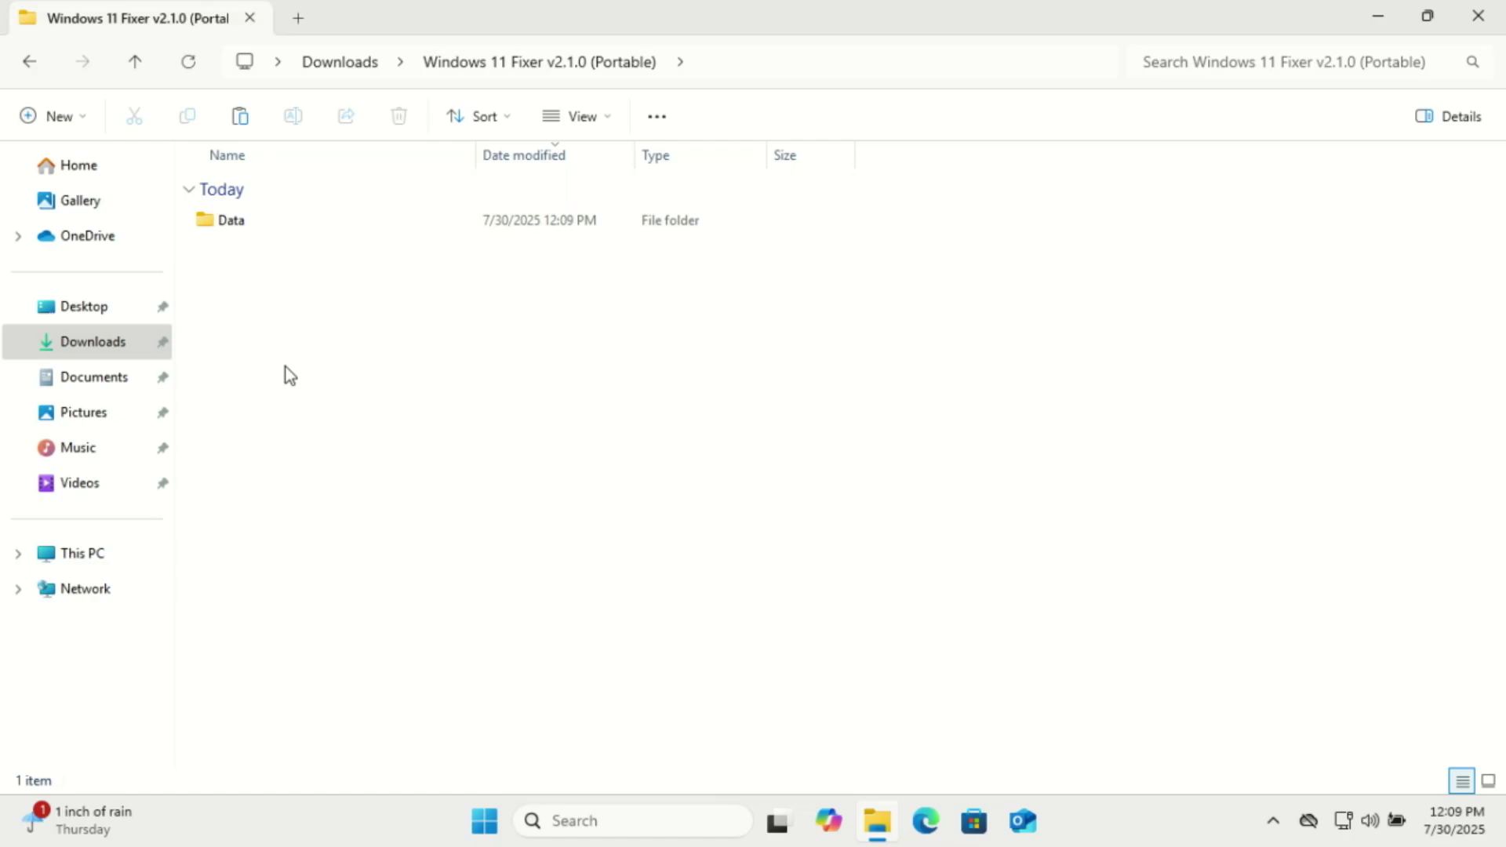
{"action": "right_click", "coordinate": [286, 367]}
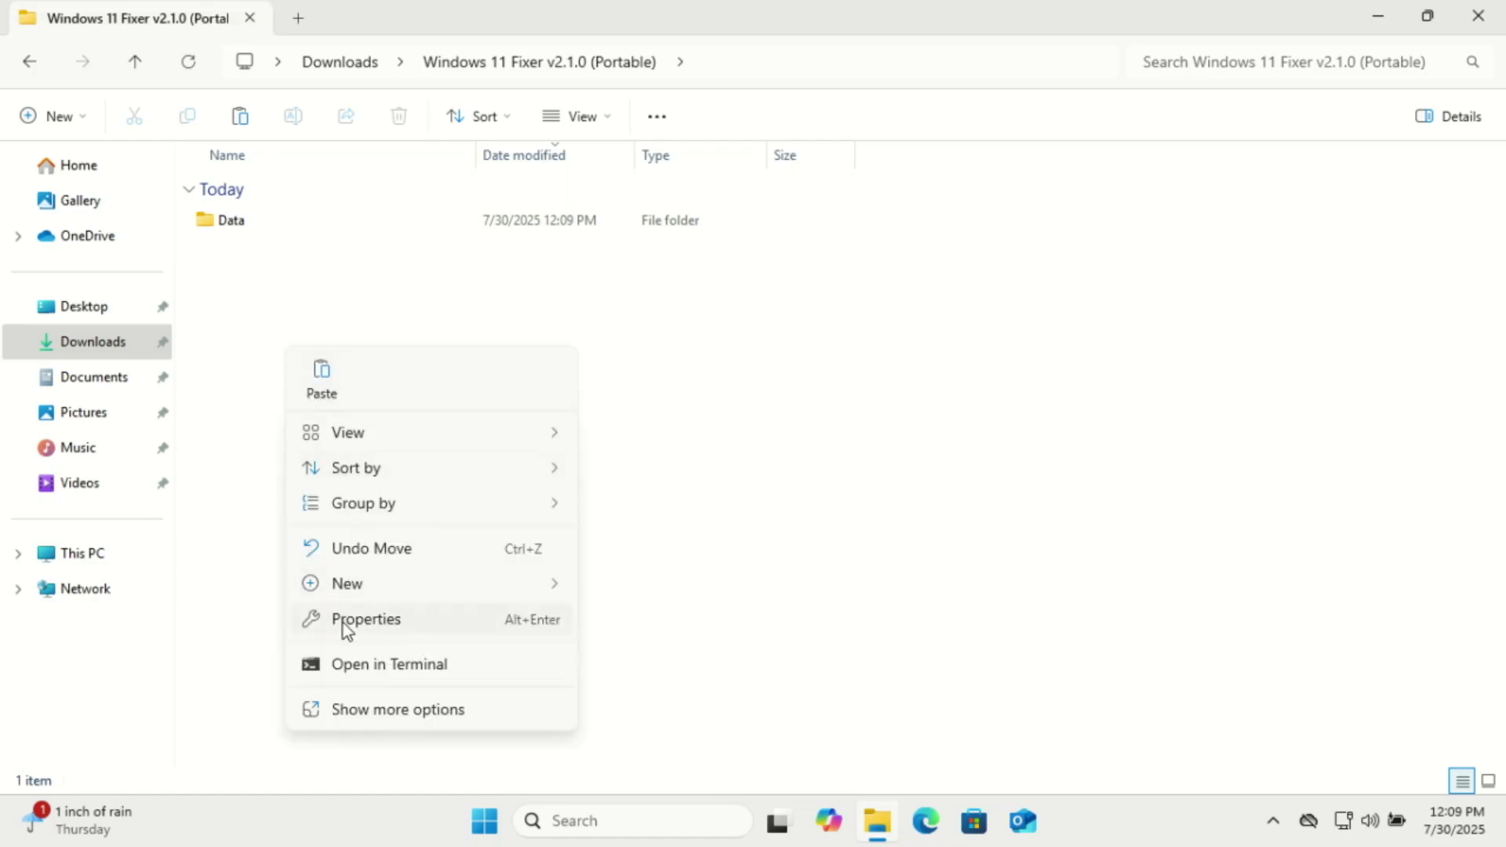
{"action": "left_click", "coordinate": [324, 379]}
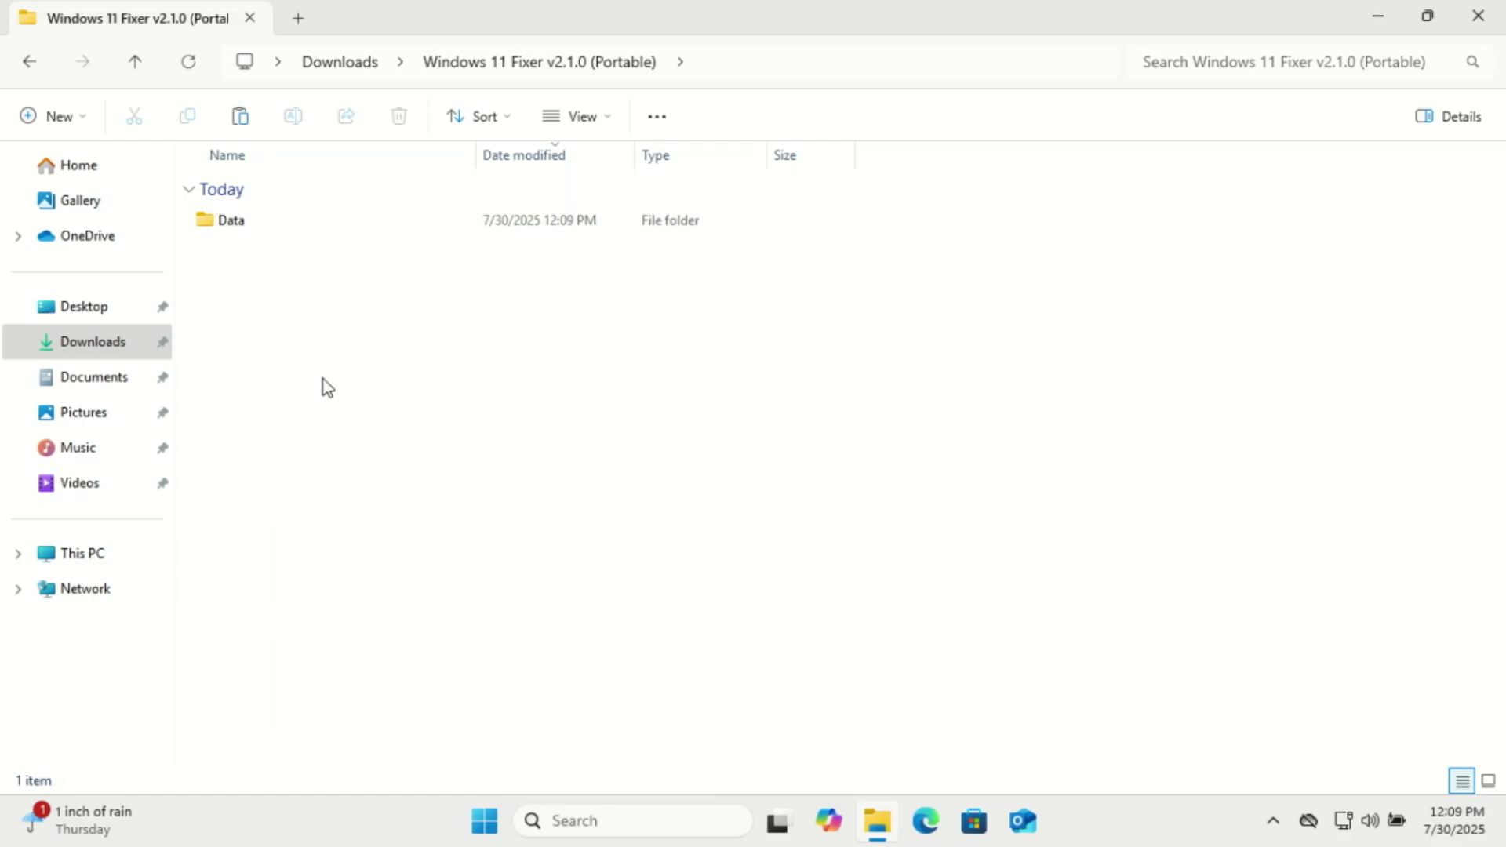
{"action": "left_click", "coordinate": [323, 380]}
Step: Launch Windows 11 Fixer from the shortcut, approve the UAC prompt, and nudge the window lower
{"action": "double_click", "coordinate": [285, 218]}
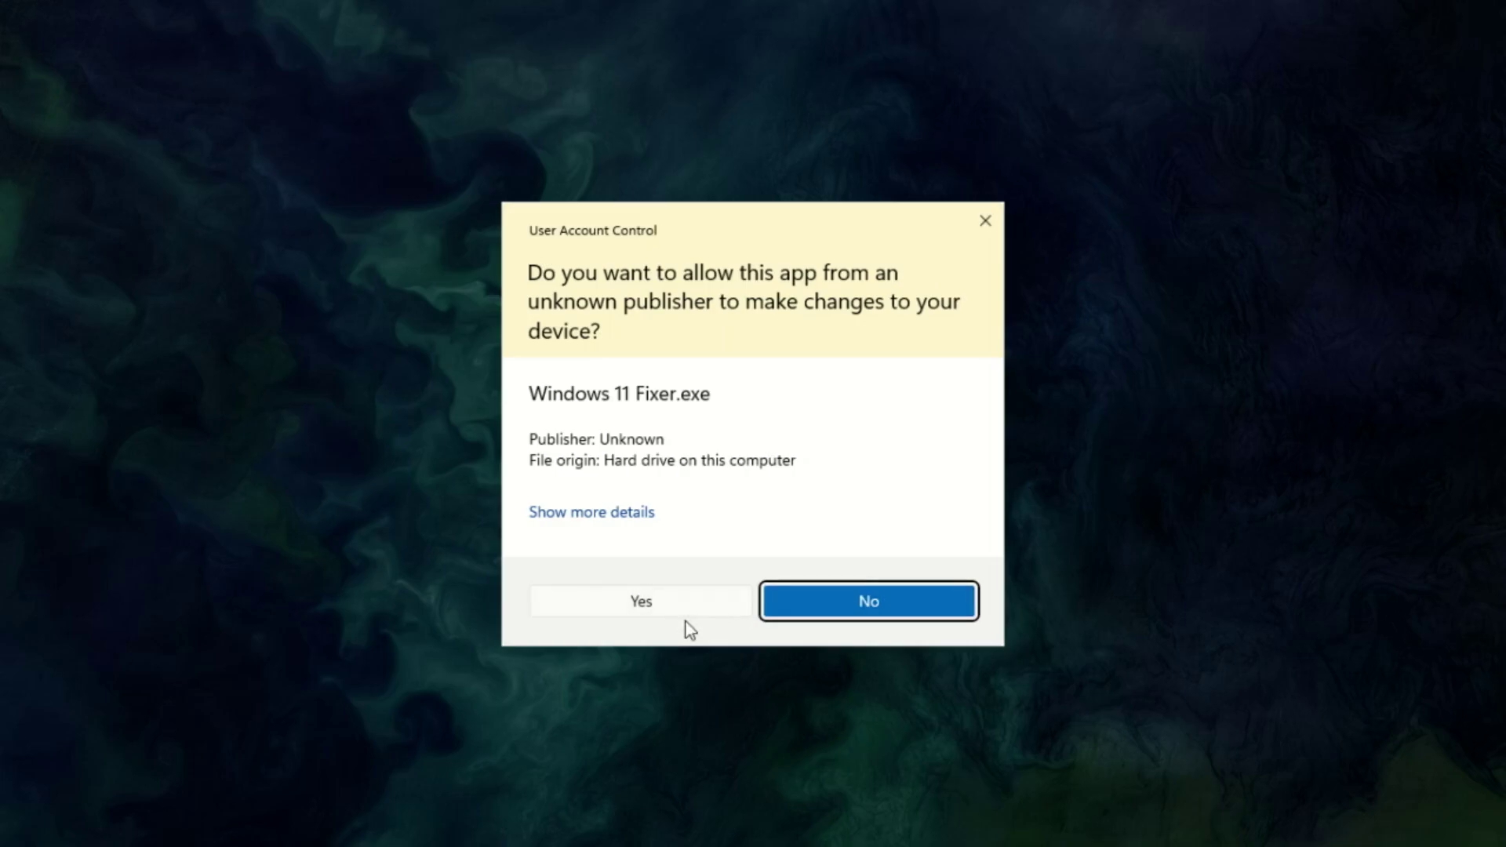
{"action": "left_click", "coordinate": [657, 598]}
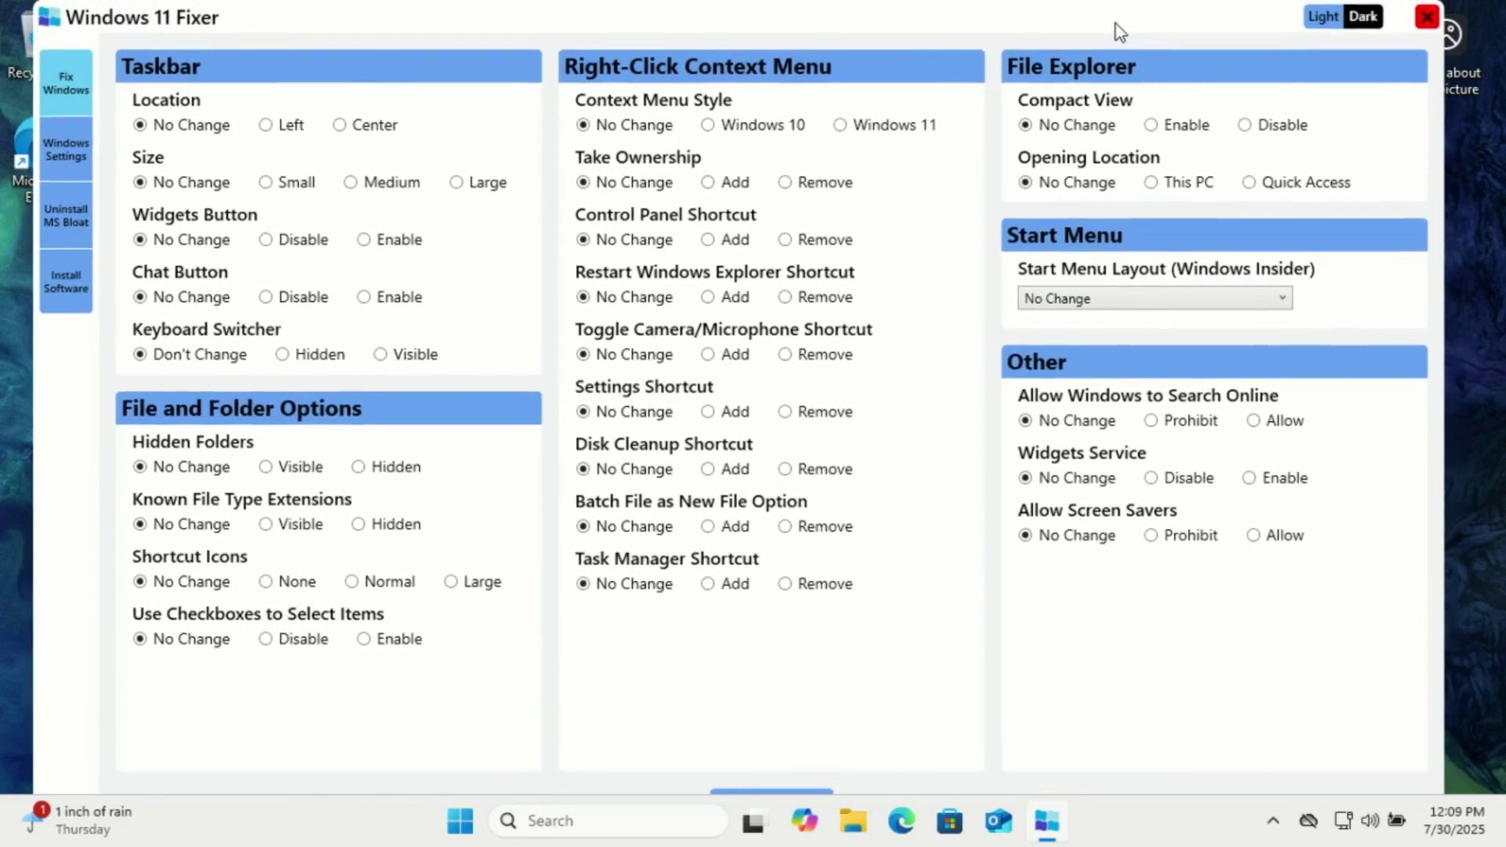
{"action": "left_click_drag", "start_coordinate": [1114, 23], "coordinate": [1117, 44]}
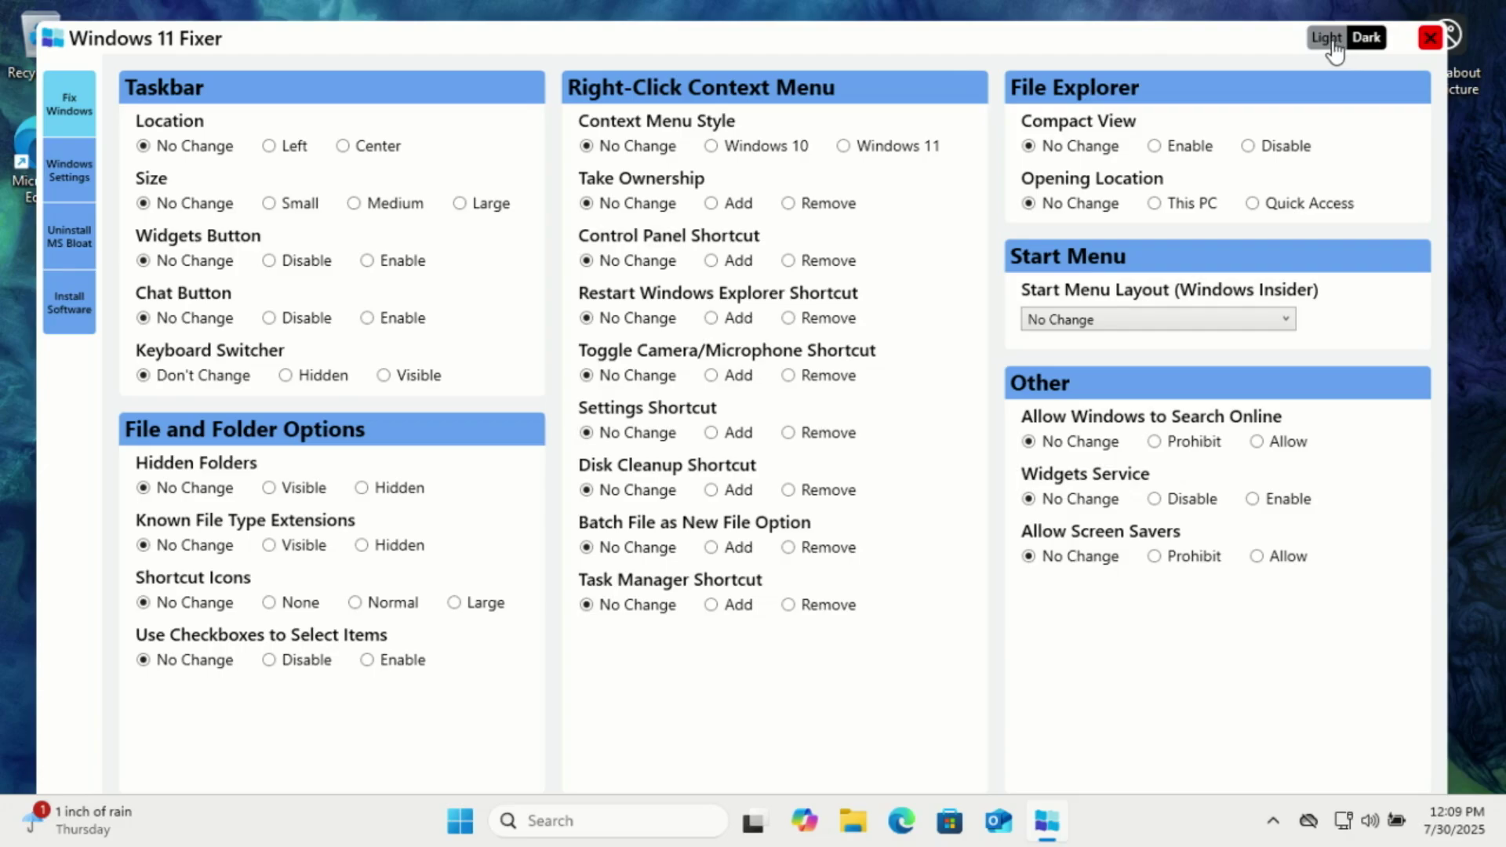
{"action": "left_click", "coordinate": [1380, 48]}
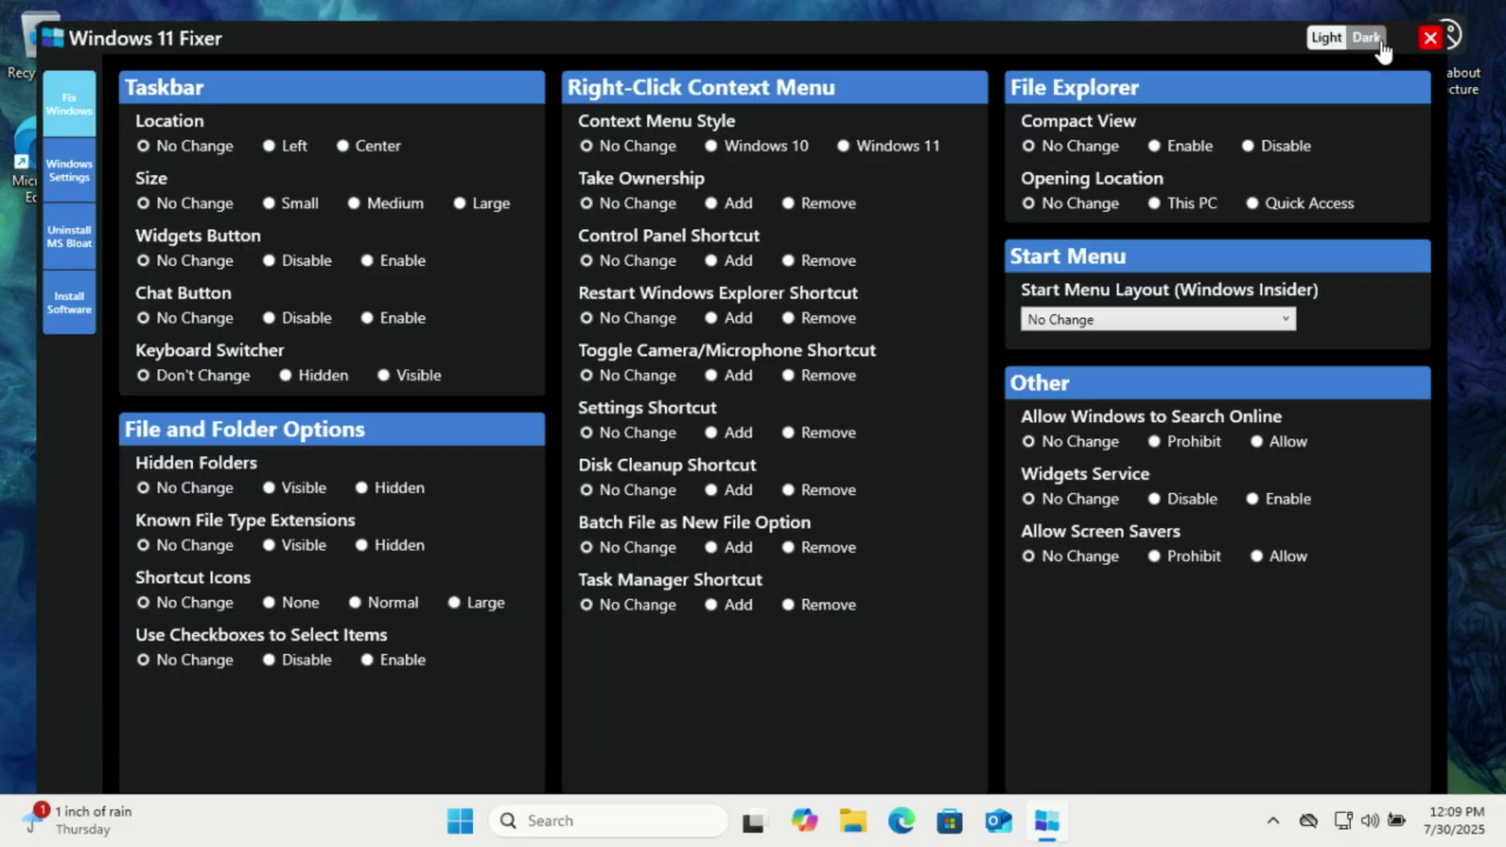
{"action": "left_click", "coordinate": [1321, 46]}
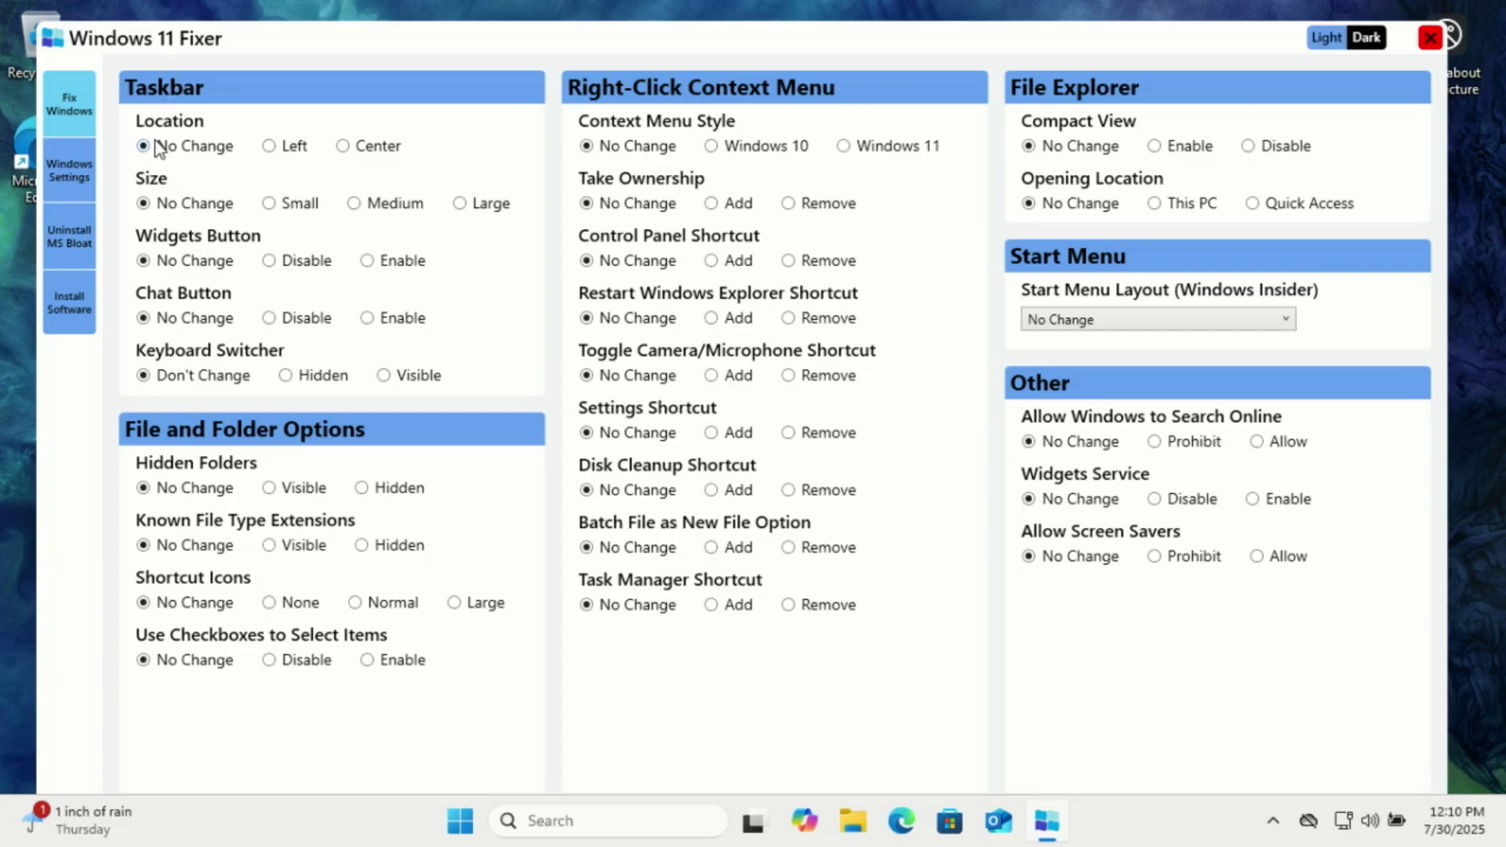
{"action": "left_click", "coordinate": [267, 149]}
{"action": "left_click", "coordinate": [143, 147]}
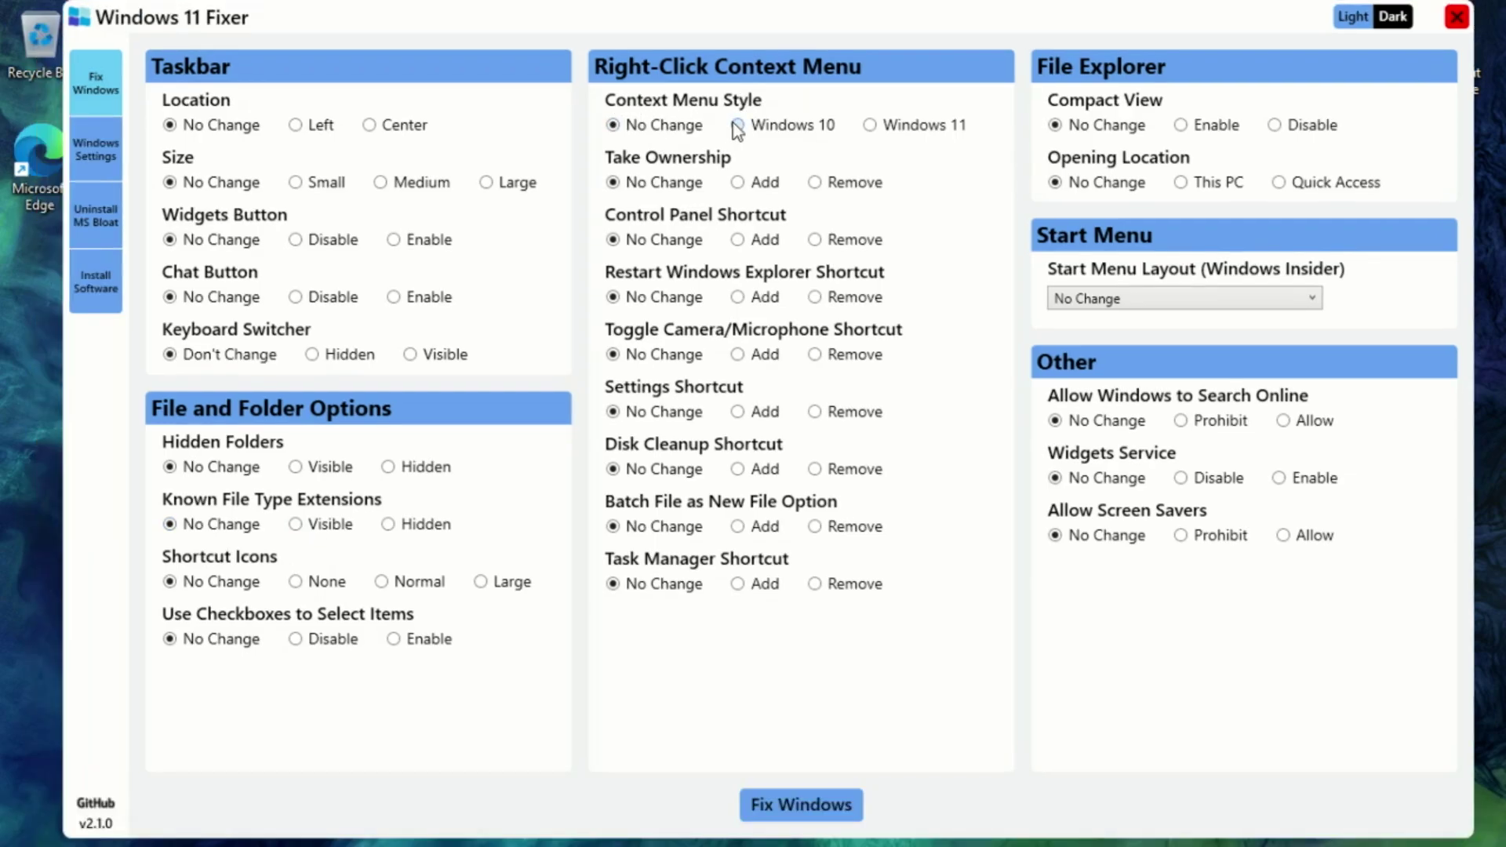
Step: Choose the Windows 10 context menu style, apply the fixes, and choose Restart Later
{"action": "left_click", "coordinate": [736, 124]}
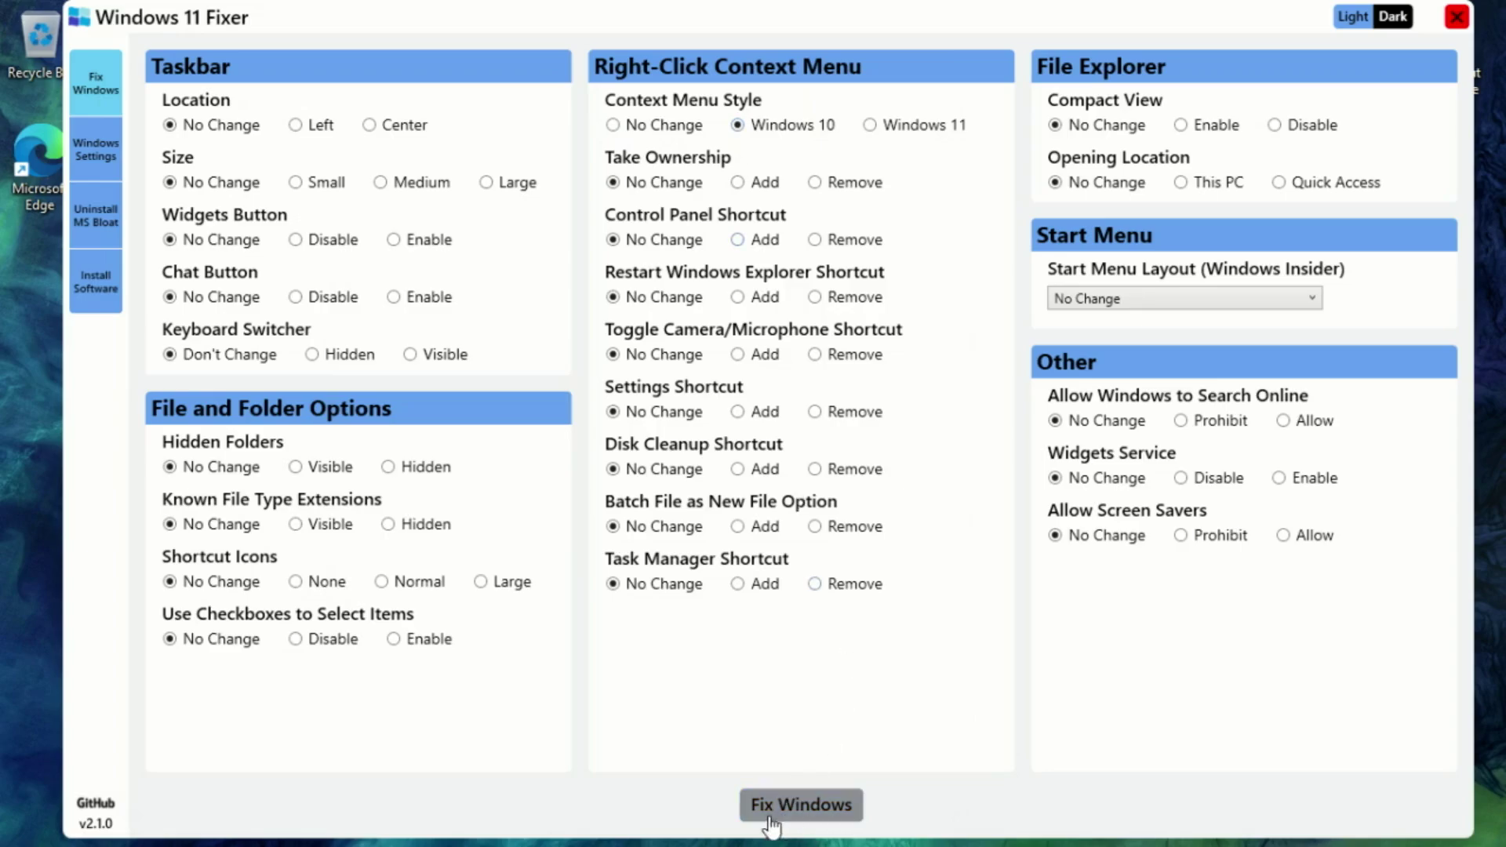
{"action": "left_click", "coordinate": [798, 809]}
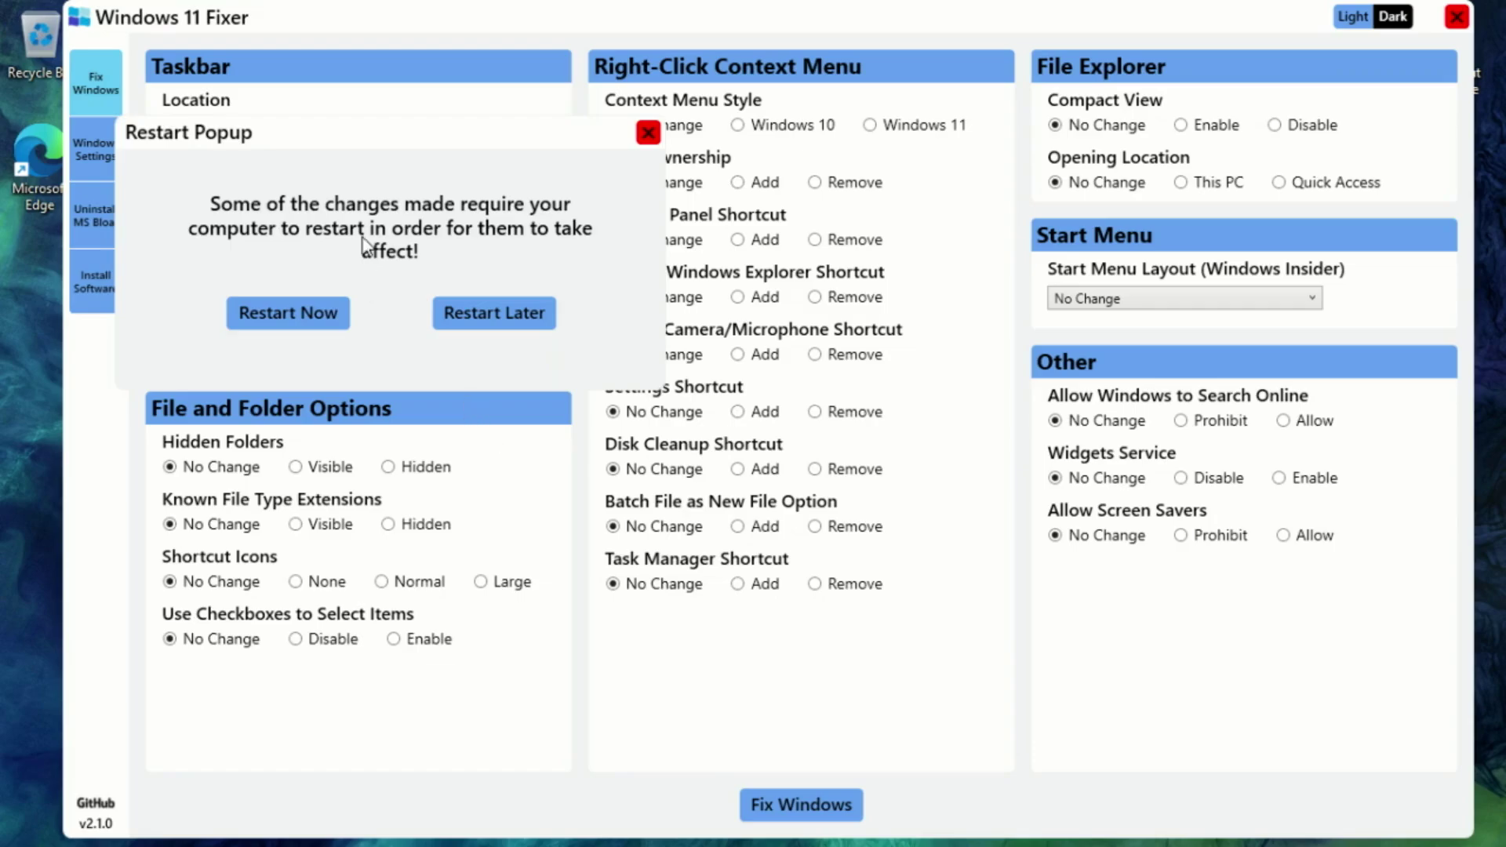
{"action": "left_click", "coordinate": [497, 318]}
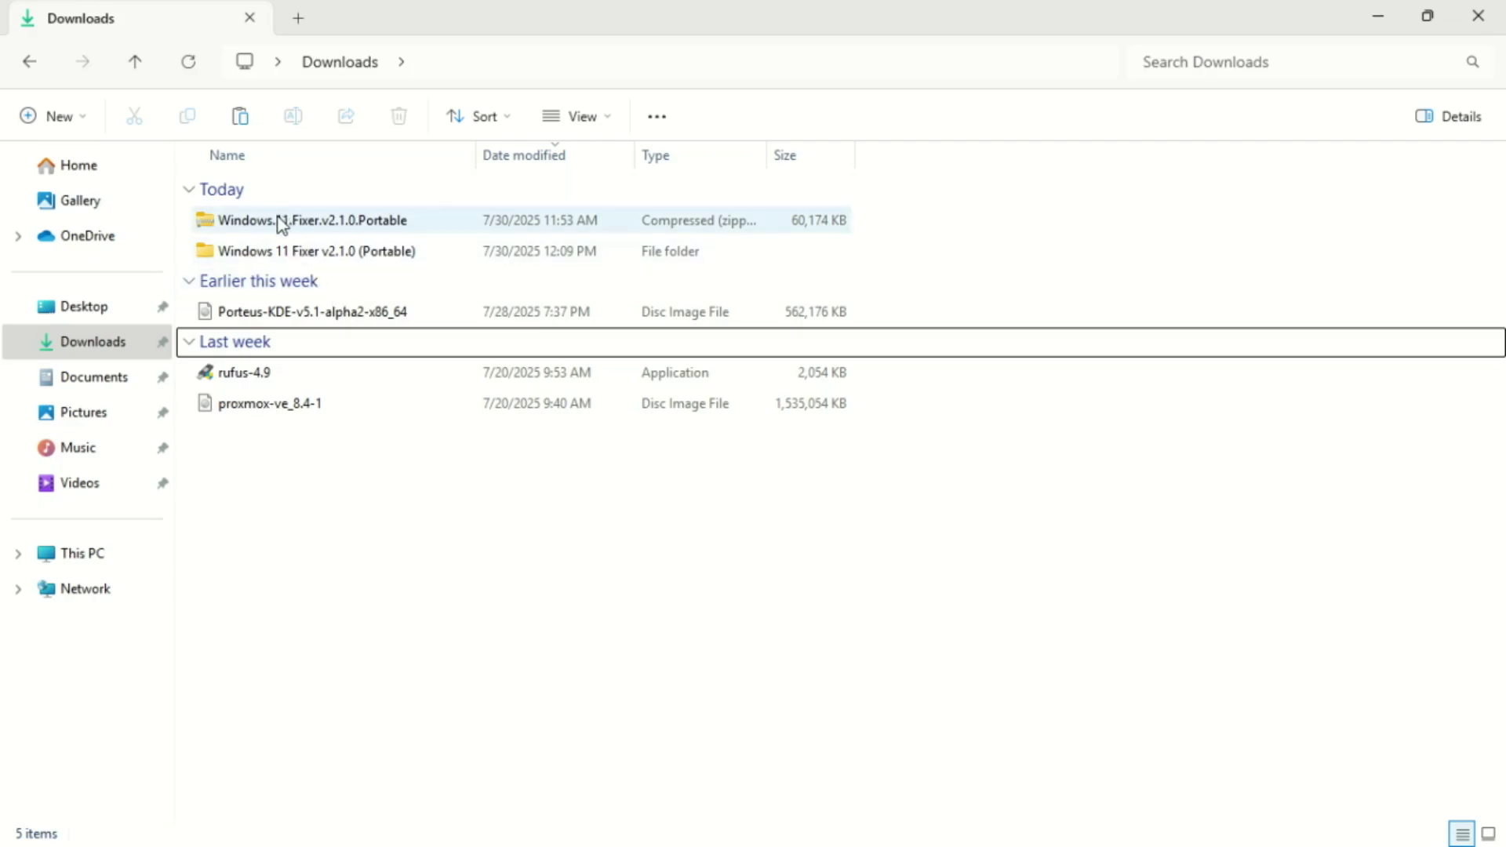
Step: Right-click the Windows.11.Fixer.v2.1.0.Portable zip in Downloads to confirm the classic menu appears
{"action": "right_click", "coordinate": [282, 219]}
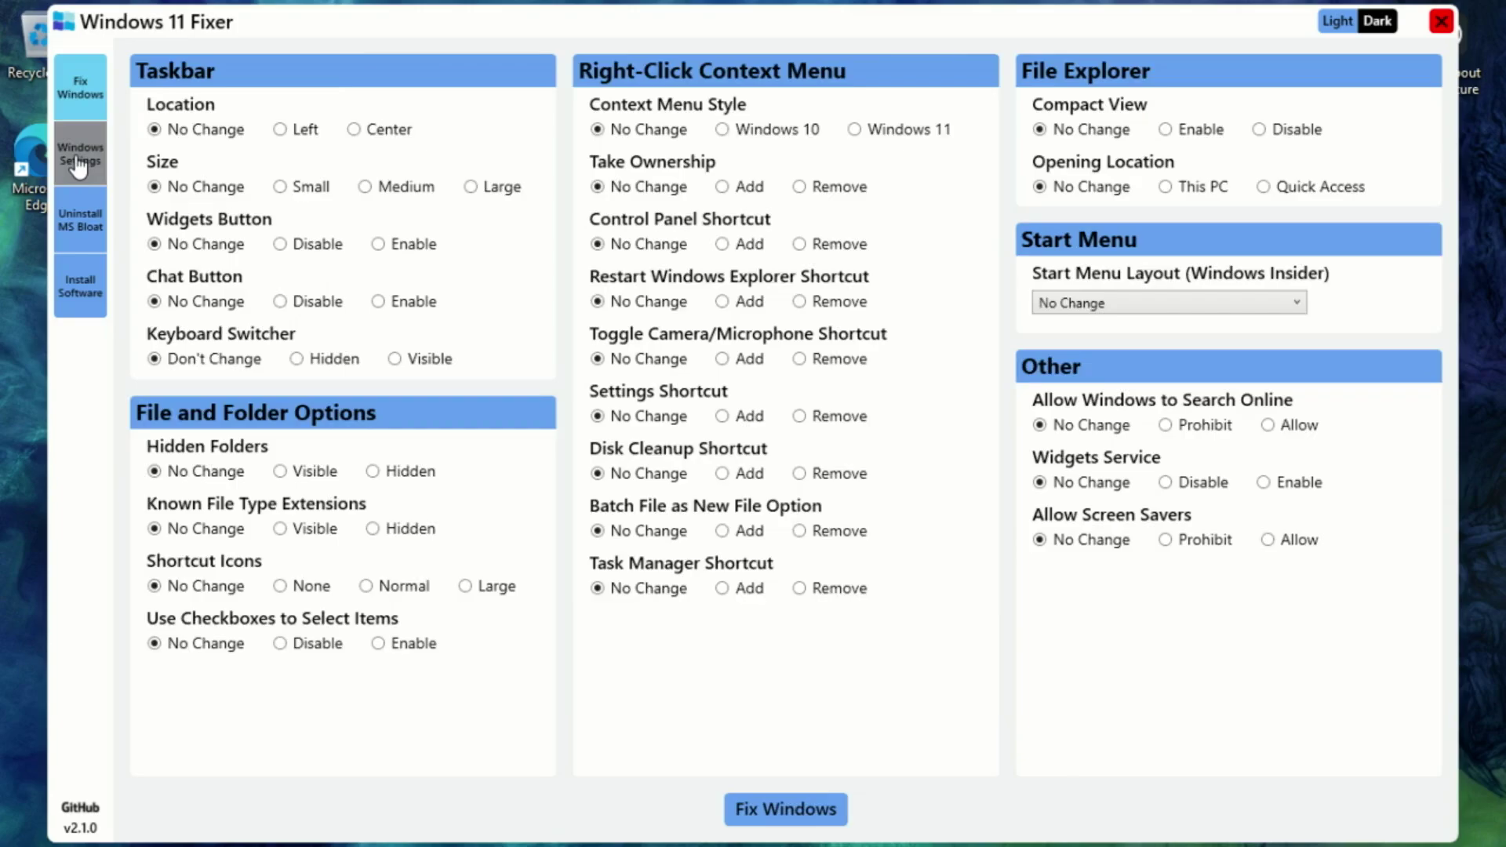
Step: On the Windows Settings page, tick both Select Recommended boxes, then Deselect All to reset everything
{"action": "left_click", "coordinate": [78, 161]}
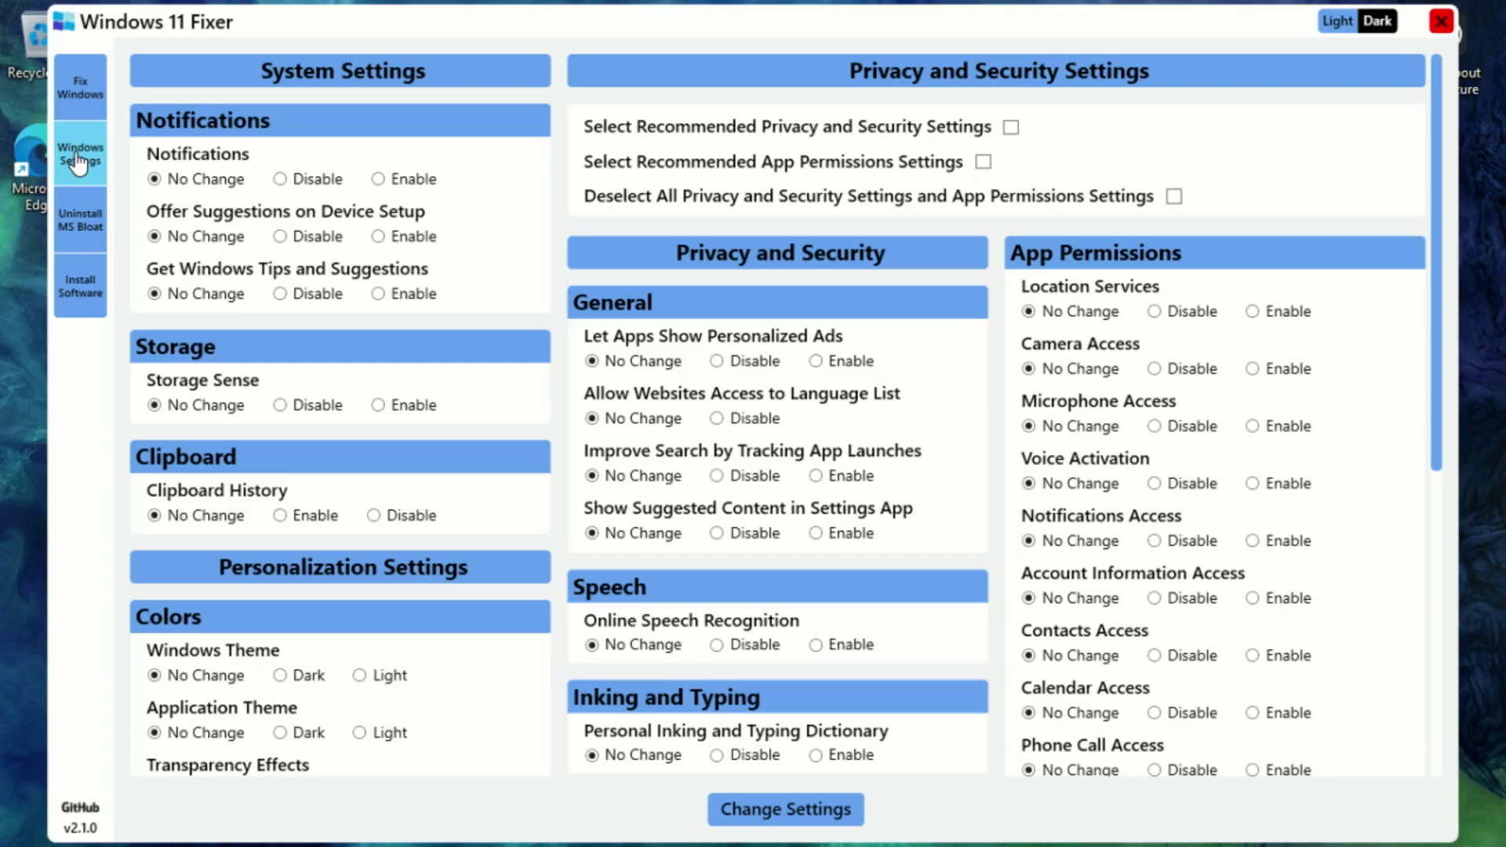
{"action": "left_click", "coordinate": [1011, 127]}
{"action": "left_click", "coordinate": [982, 163]}
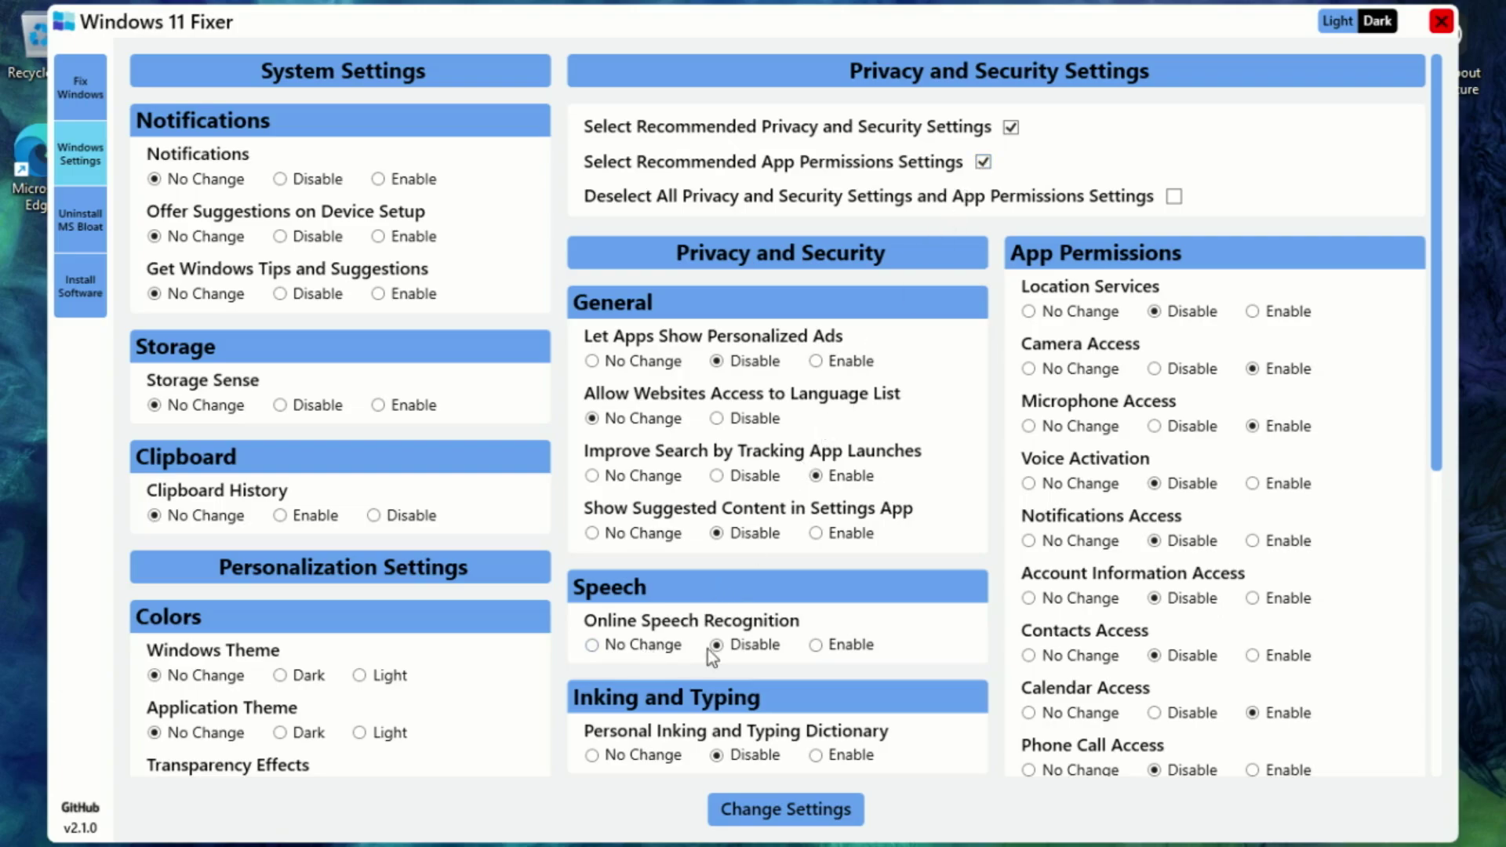
{"action": "left_click", "coordinate": [1173, 197]}
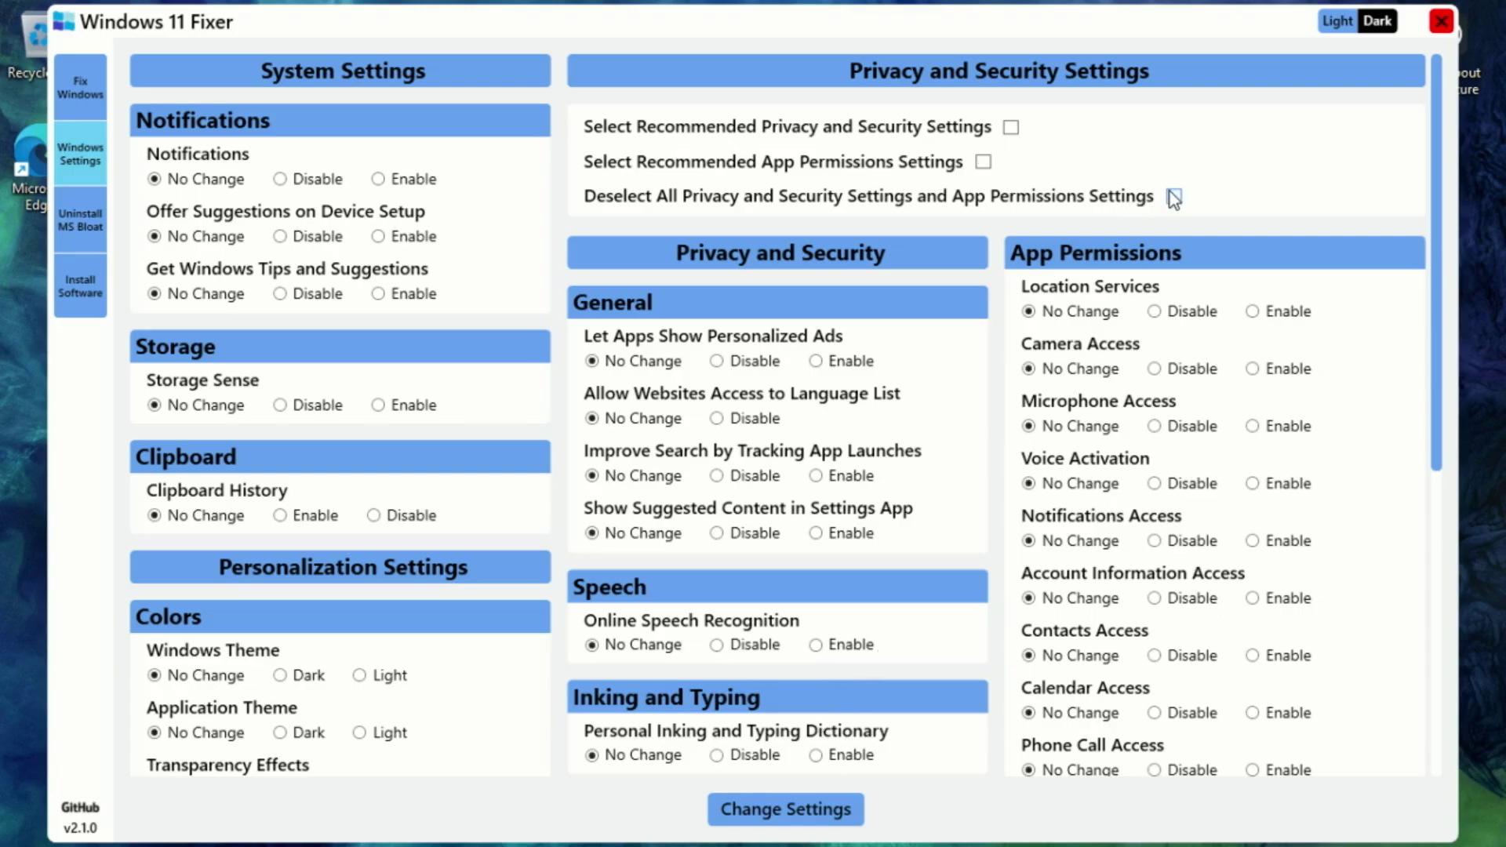
Step: Switch to the Uninstall MS Bloat page to view the removable built-in apps
{"action": "left_click", "coordinate": [90, 232]}
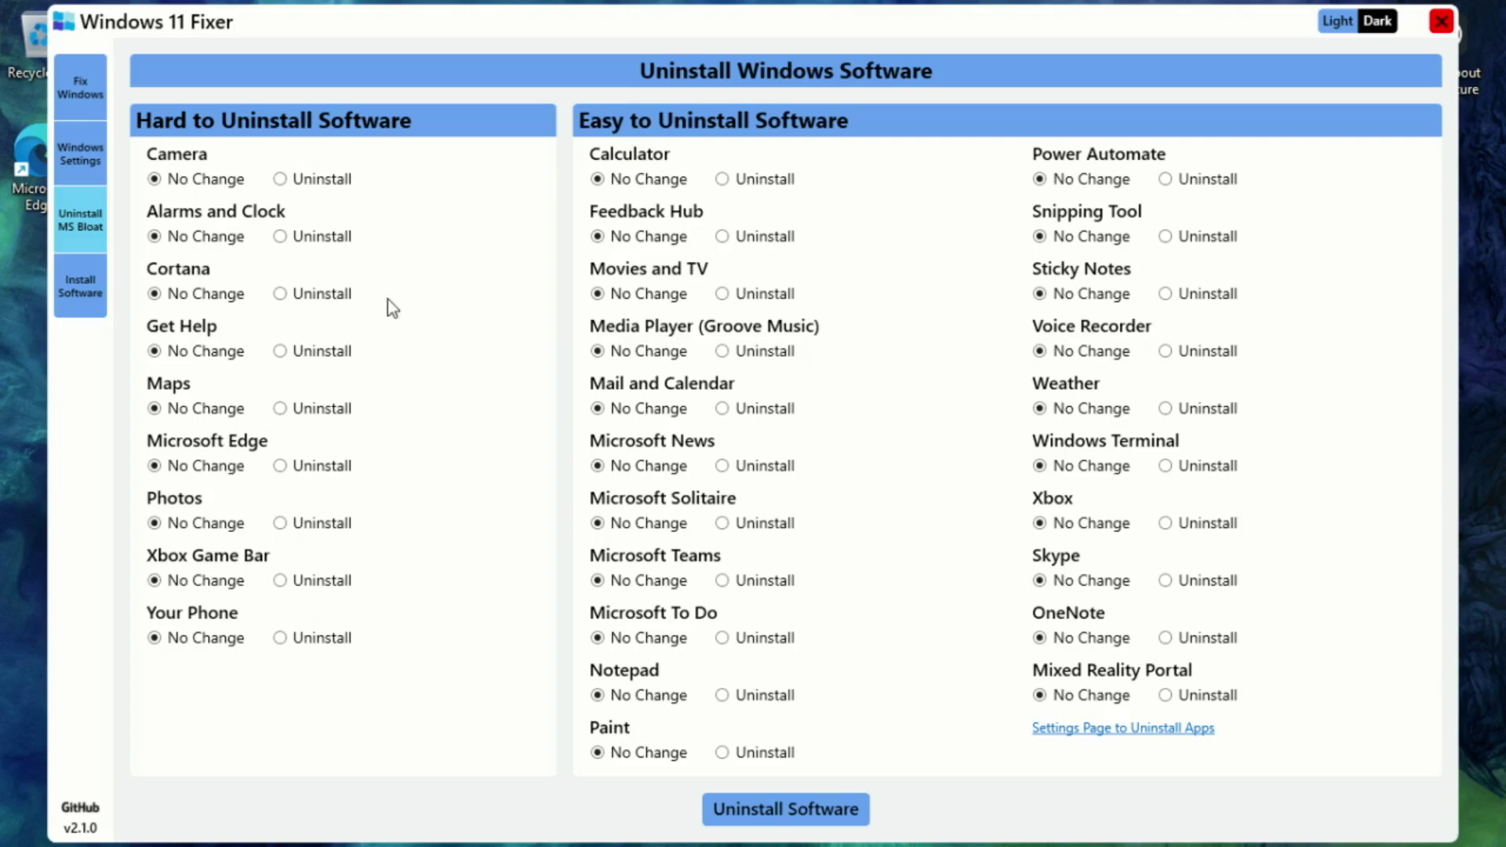
{"action": "left_click", "coordinate": [80, 286]}
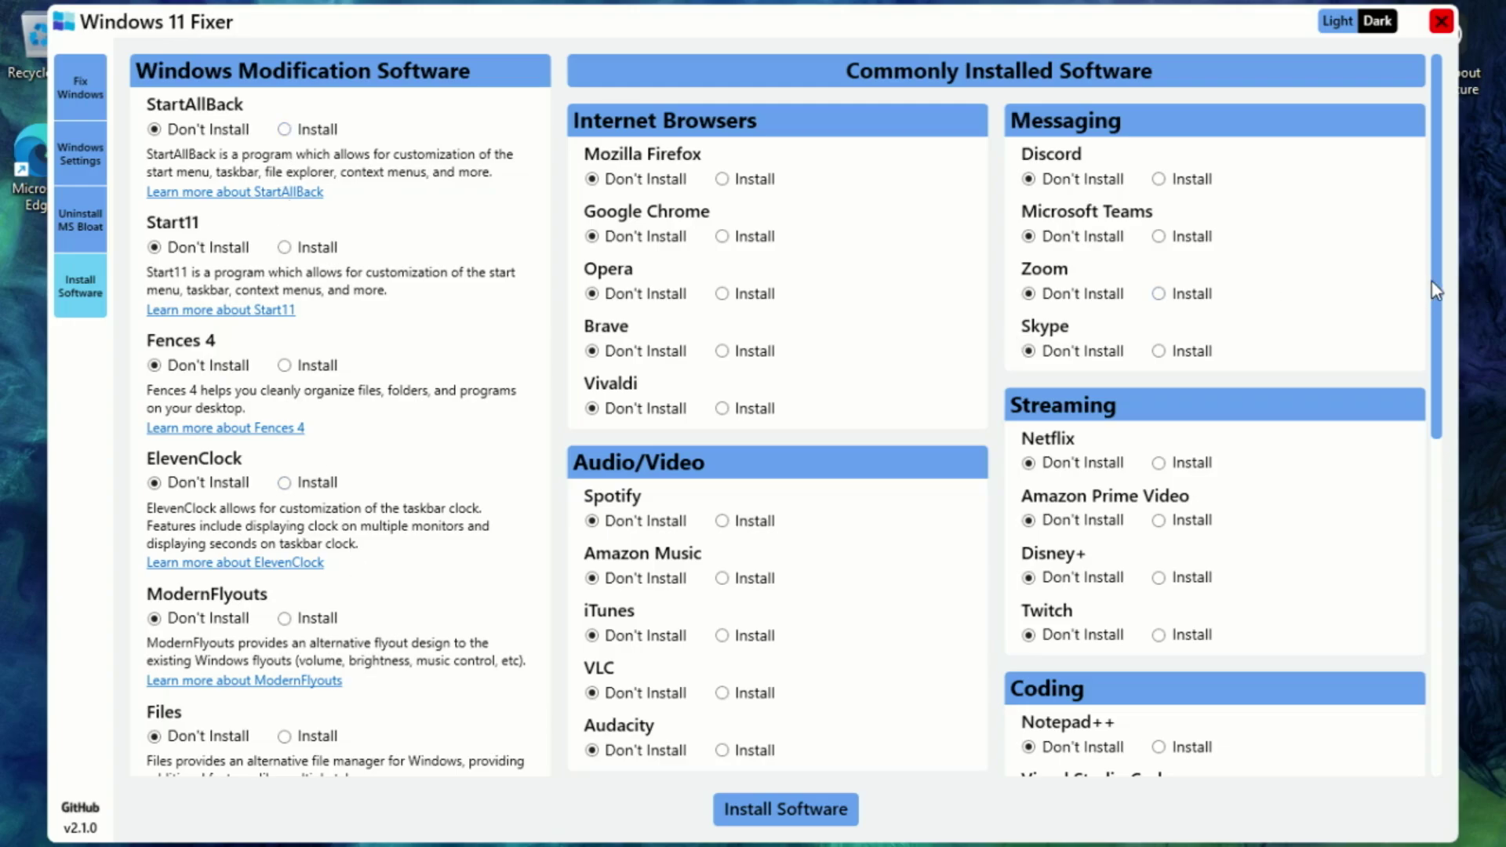
{"action": "left_click_drag", "start_coordinate": [1436, 290], "coordinate": [1499, 655]}
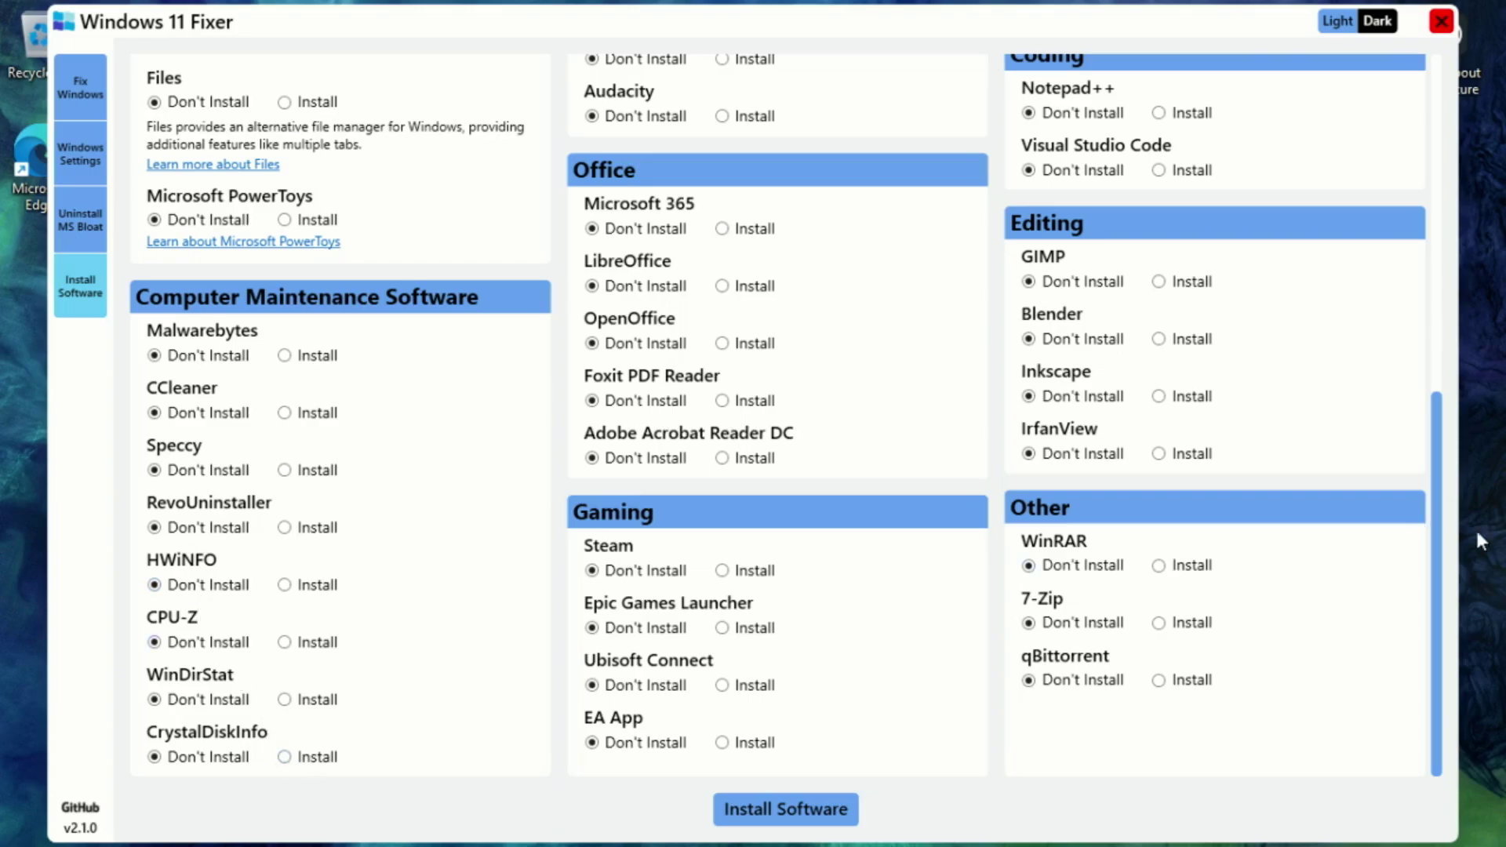
{"action": "scroll", "coordinate": [1433, 553], "scroll_direction": "up", "scroll_amount": 3}
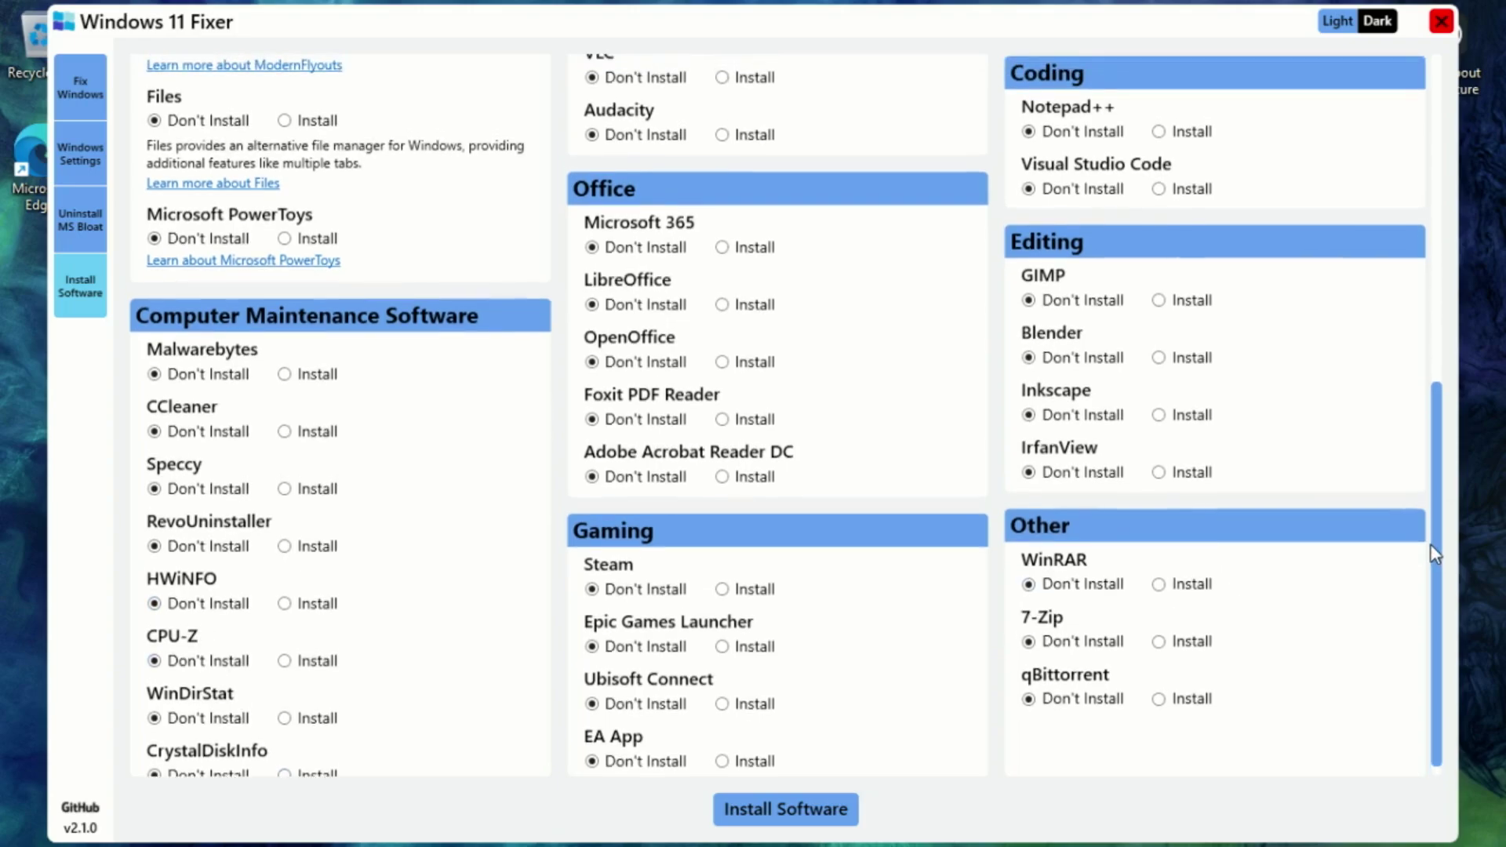
{"action": "scroll", "coordinate": [1424, 415], "scroll_direction": "up", "scroll_amount": 10}
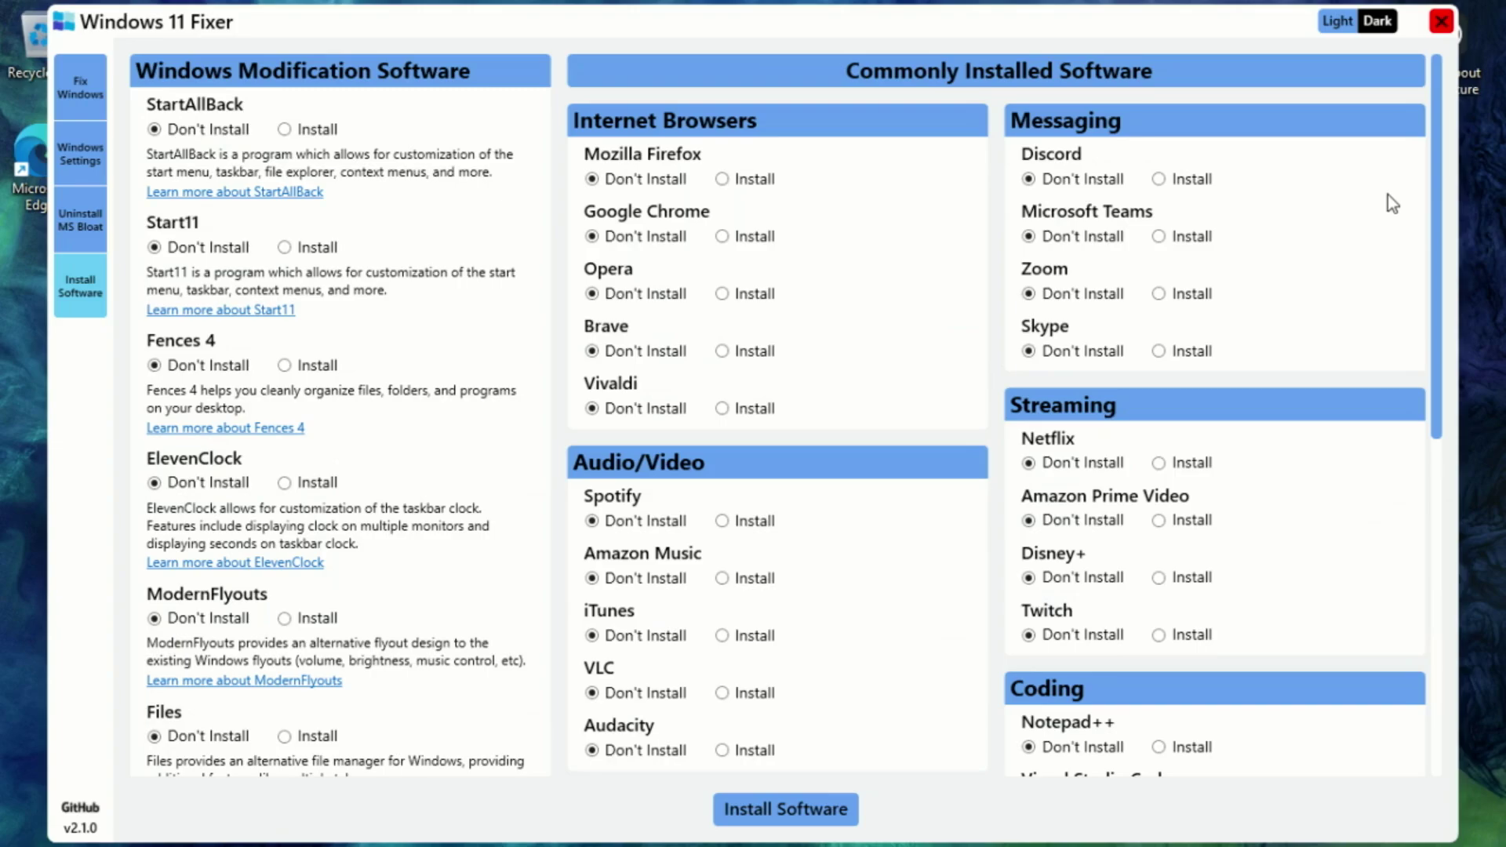
{"action": "scroll", "coordinate": [1399, 242], "scroll_direction": "down", "scroll_amount": 5}
{"action": "scroll", "coordinate": [1421, 360], "scroll_direction": "down", "scroll_amount": 1}
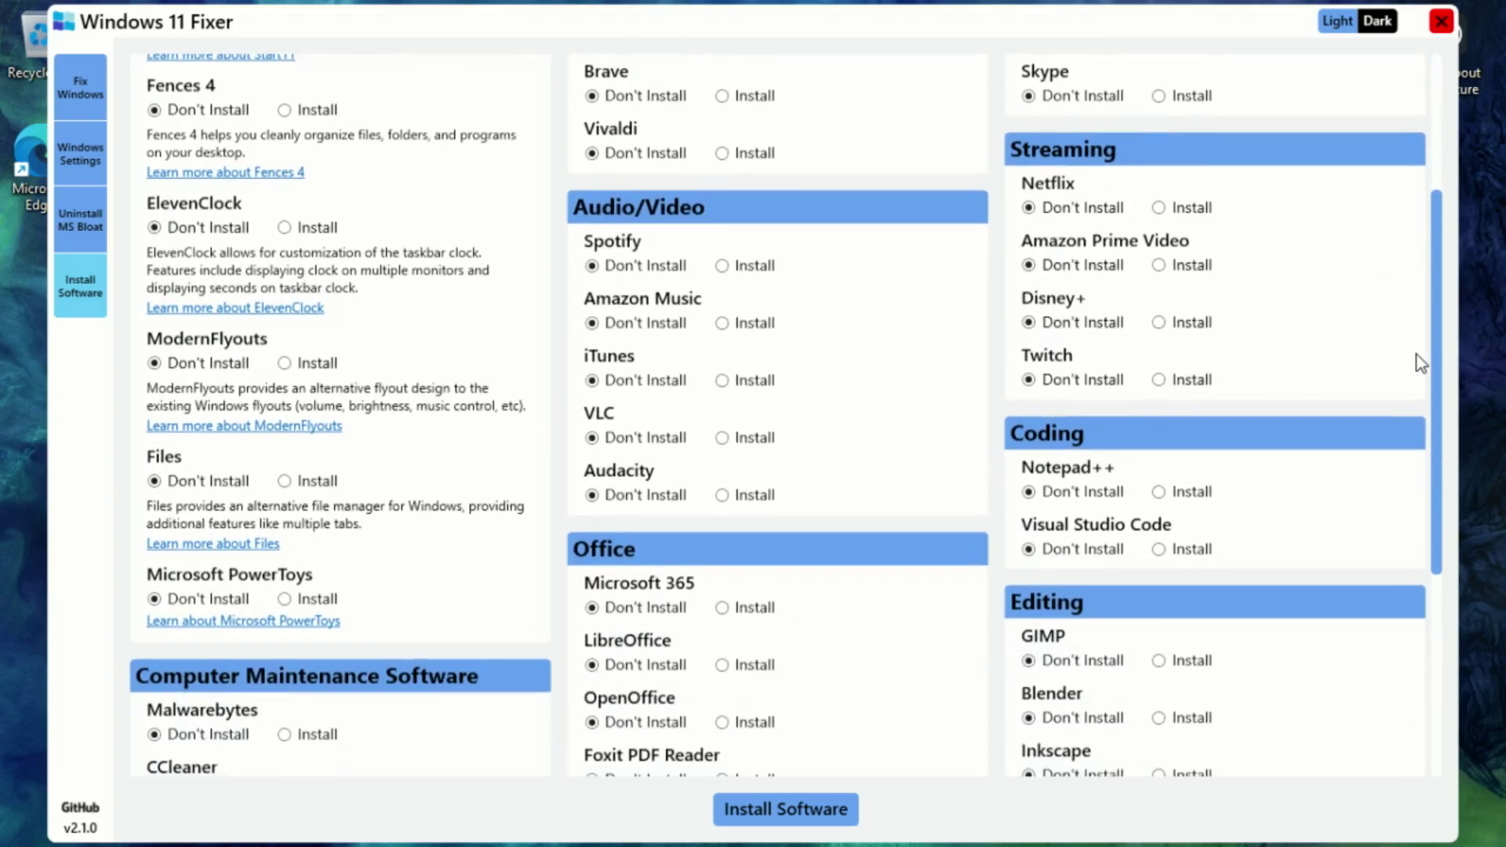
{"action": "scroll", "coordinate": [1420, 377], "scroll_direction": "down", "scroll_amount": 5}
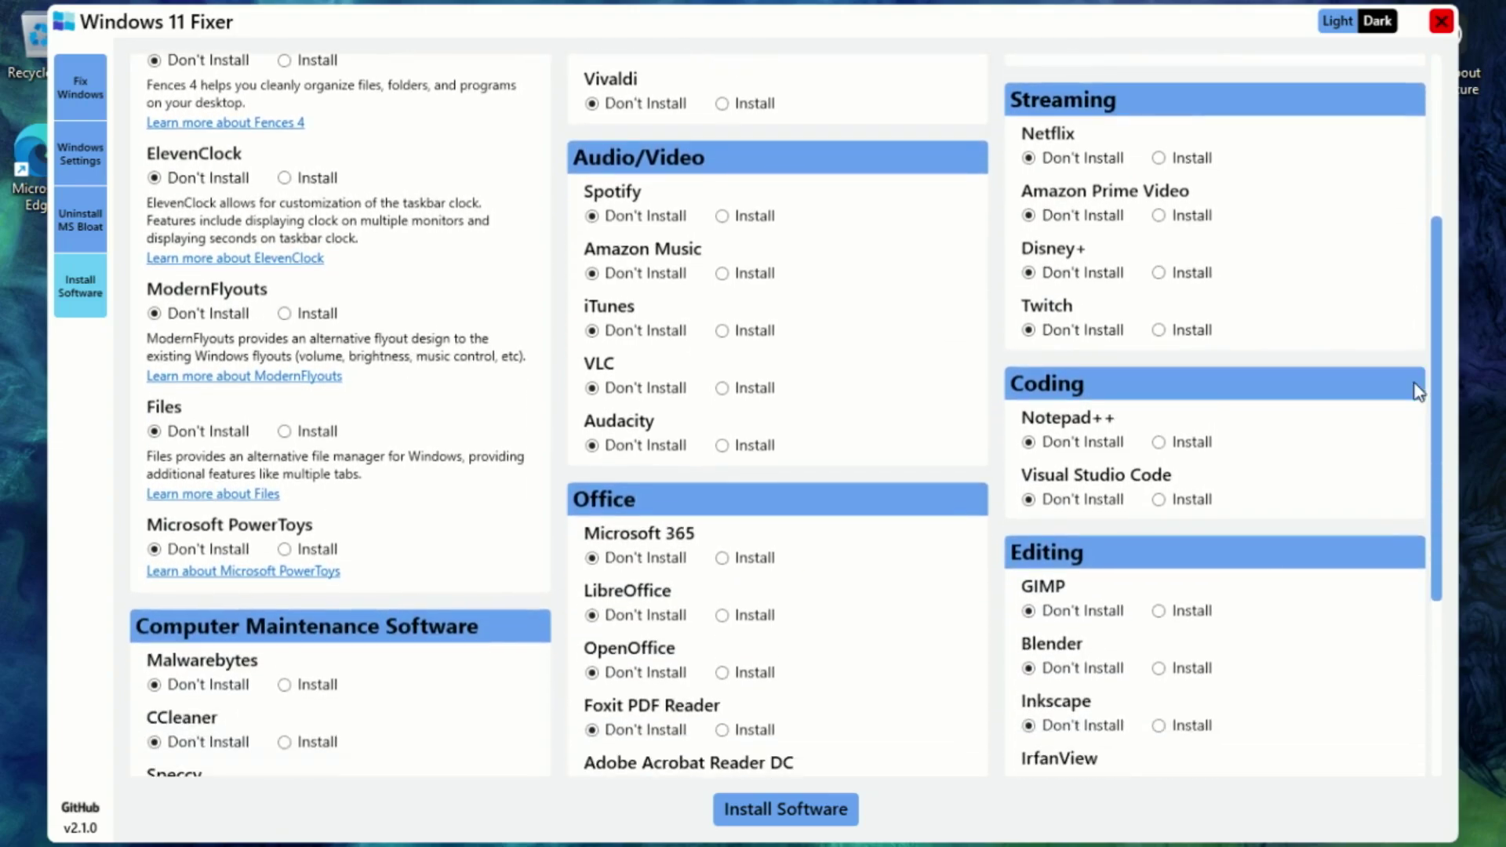
{"action": "scroll", "coordinate": [1445, 502], "scroll_direction": "down", "scroll_amount": 2}
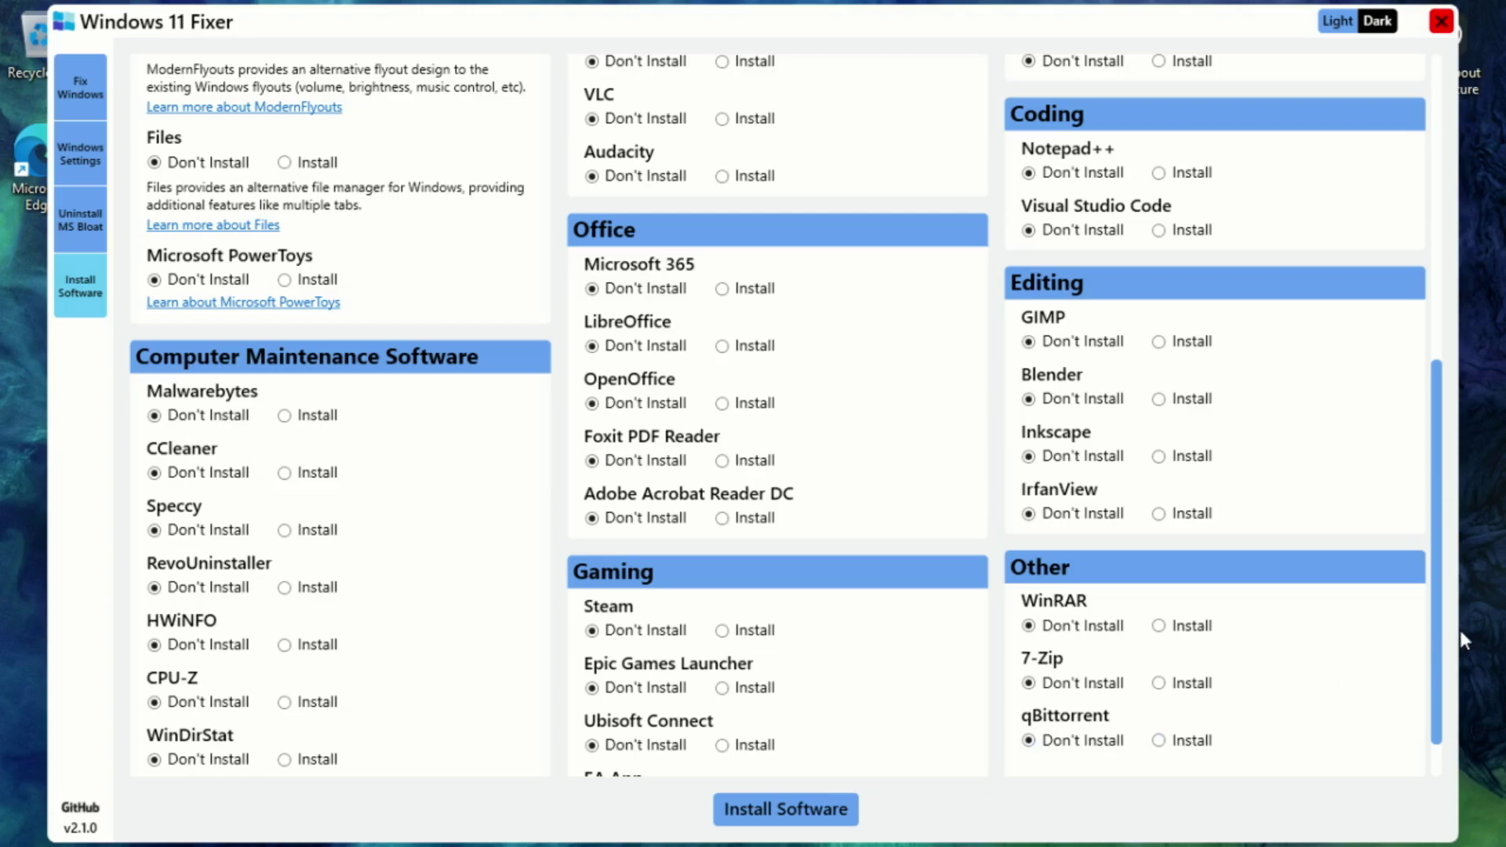
{"action": "scroll", "coordinate": [1425, 524], "scroll_direction": "up", "scroll_amount": 1}
{"action": "scroll", "coordinate": [1424, 525], "scroll_direction": "down", "scroll_amount": 2}
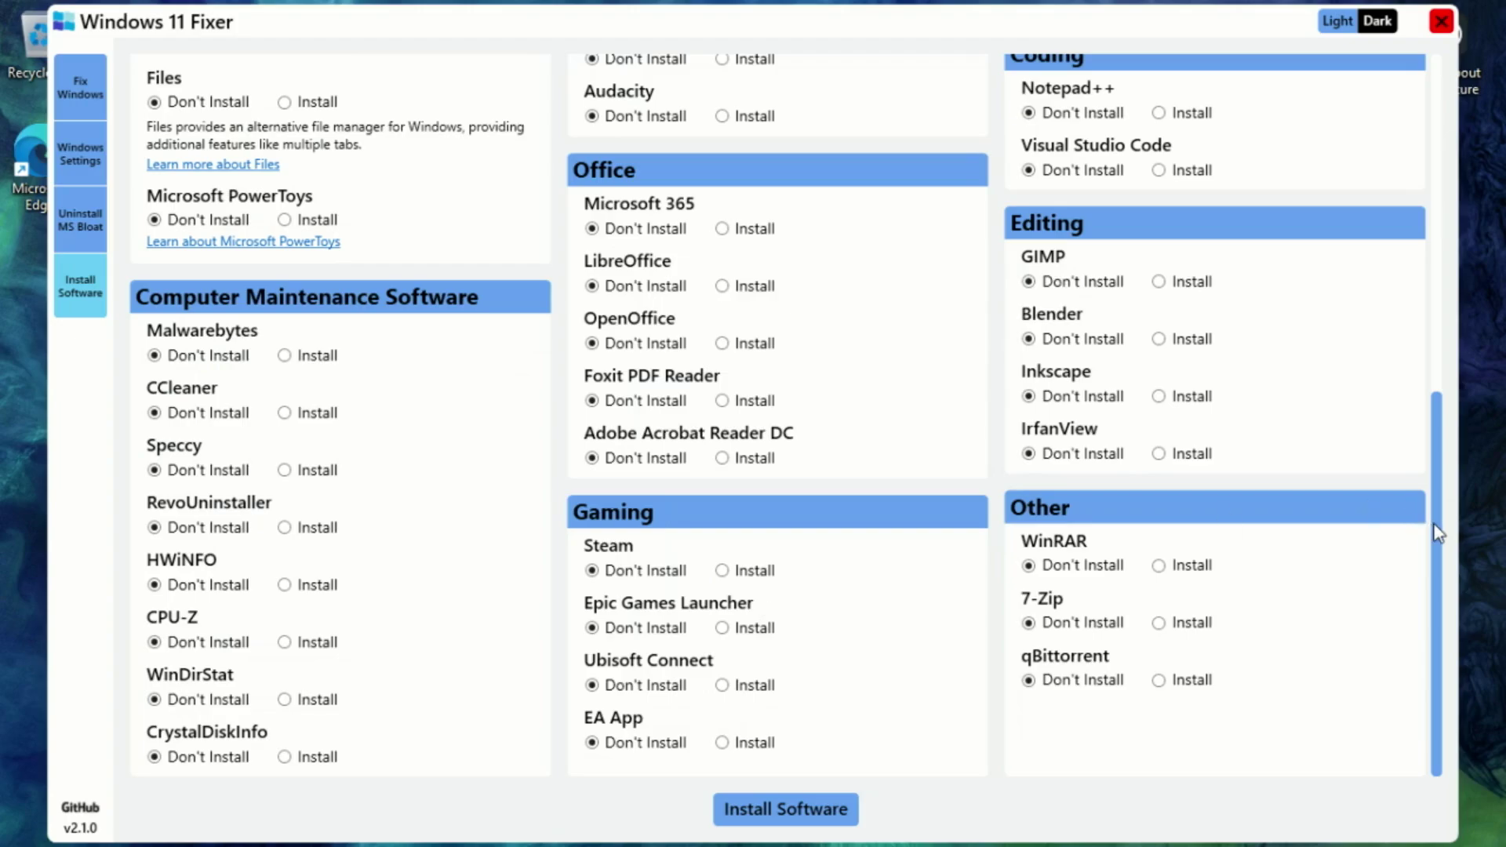
{"action": "scroll", "coordinate": [1432, 518], "scroll_direction": "up", "scroll_amount": 5}
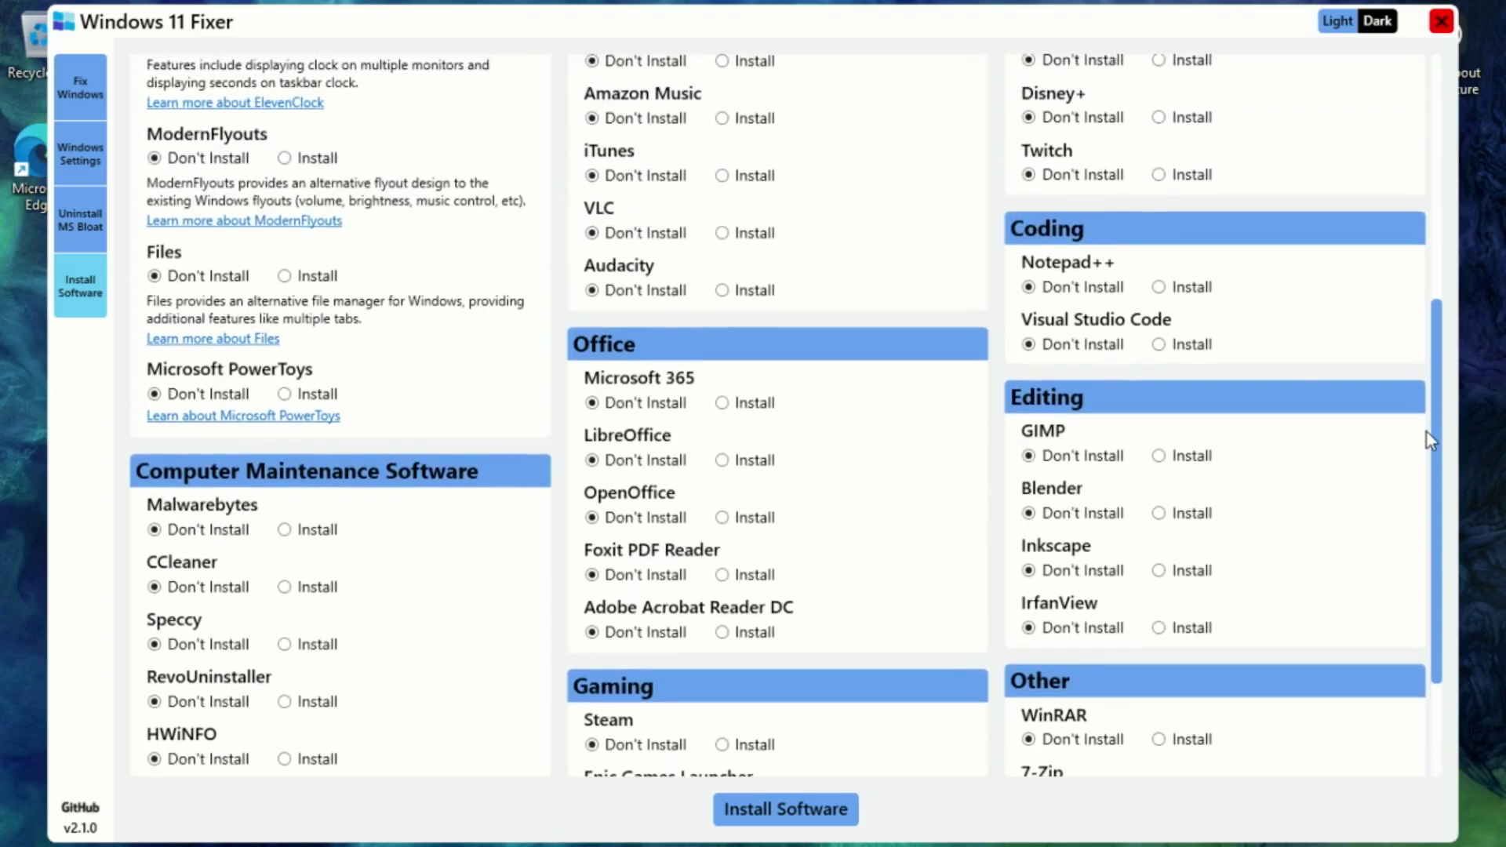
{"action": "scroll", "coordinate": [1428, 431], "scroll_direction": "up", "scroll_amount": 5}
{"action": "scroll", "coordinate": [1399, 347], "scroll_direction": "up", "scroll_amount": 3}
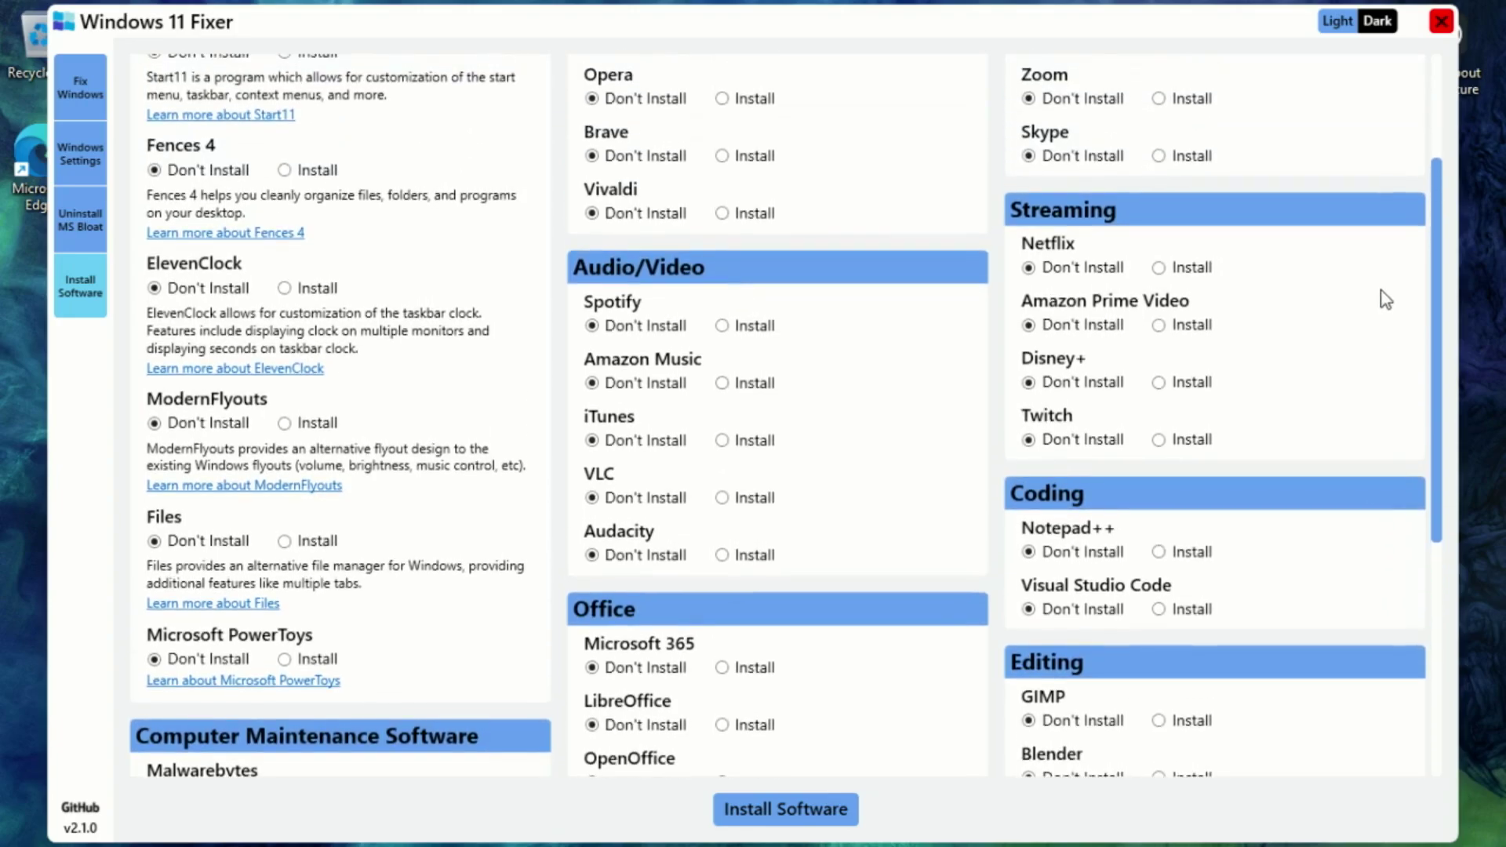
{"action": "scroll", "coordinate": [1386, 298], "scroll_direction": "up", "scroll_amount": 1}
{"action": "scroll", "coordinate": [1386, 298], "scroll_direction": "up", "scroll_amount": 6}
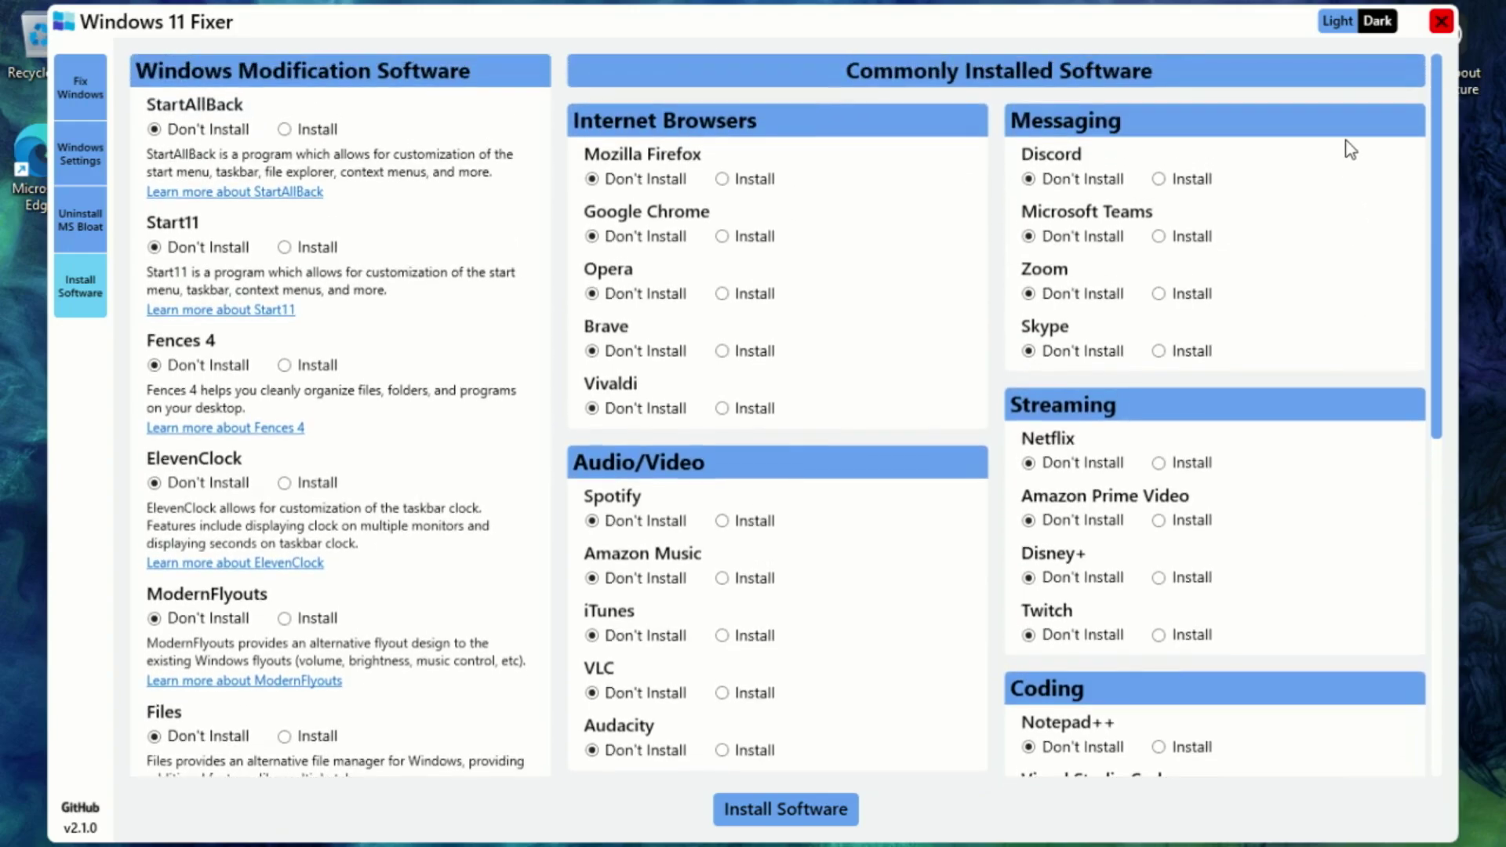
{"action": "mouse_move", "coordinate": [641, 842]}
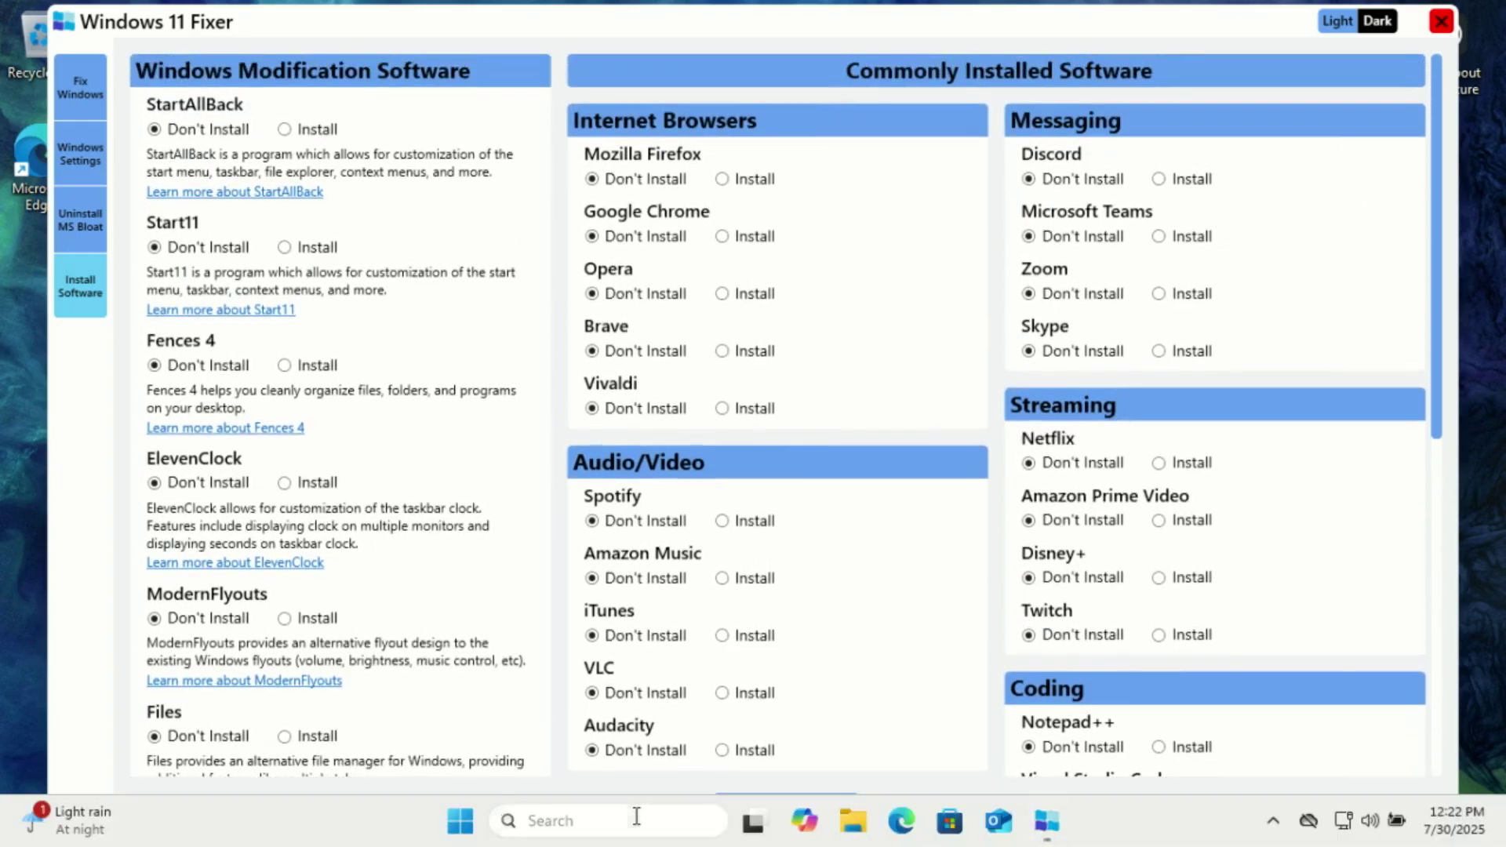
Step: Via a 'restore' search, turn on protection for Windows (C:) with Max Usage 20%
{"action": "left_click", "coordinate": [634, 816]}
{"action": "type", "text": "re"}
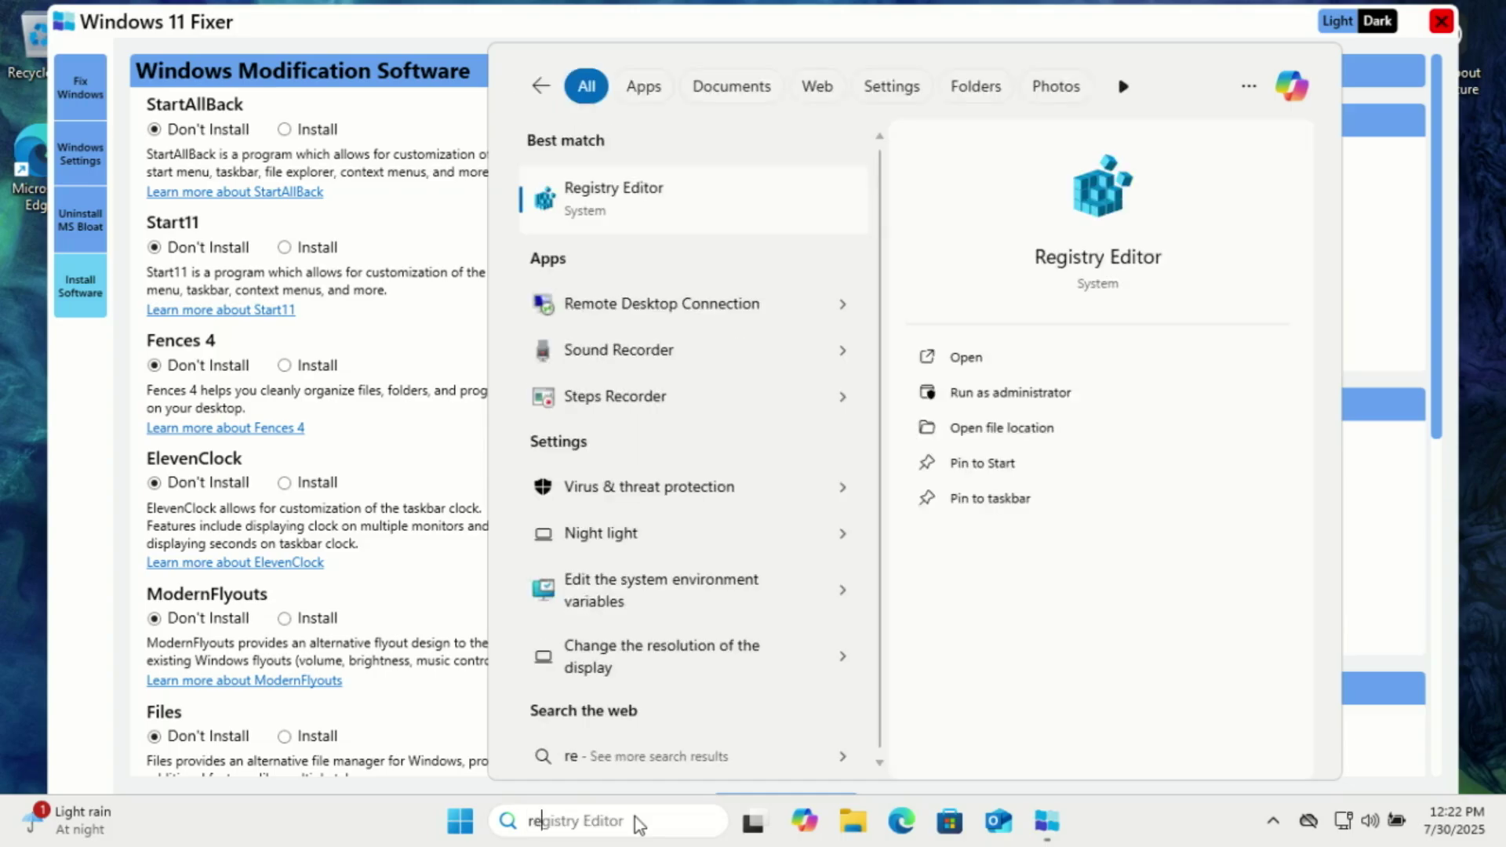
{"action": "type", "text": "store"}
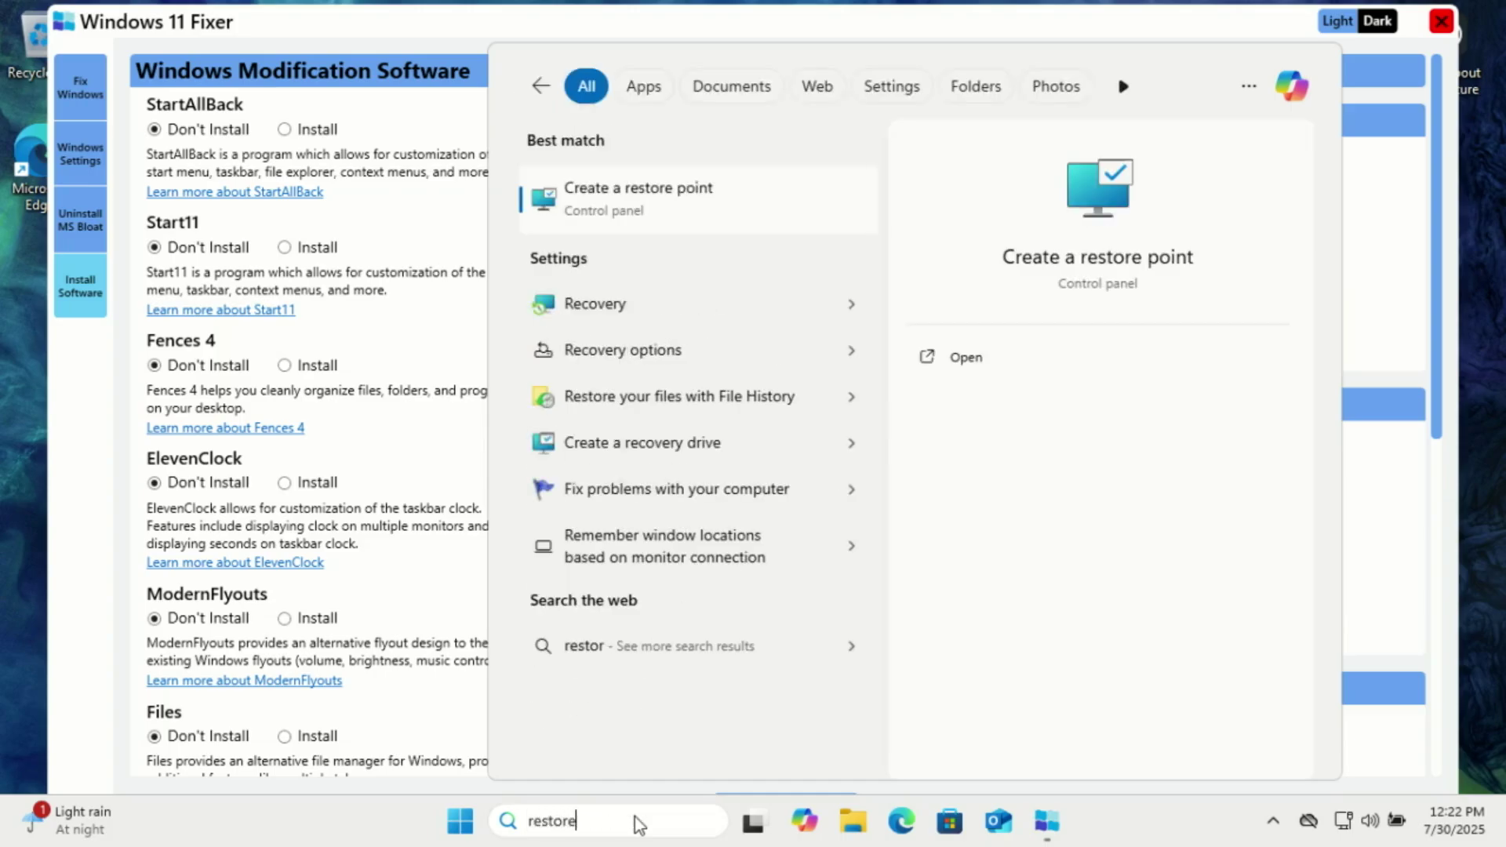
{"action": "left_click", "coordinate": [736, 182]}
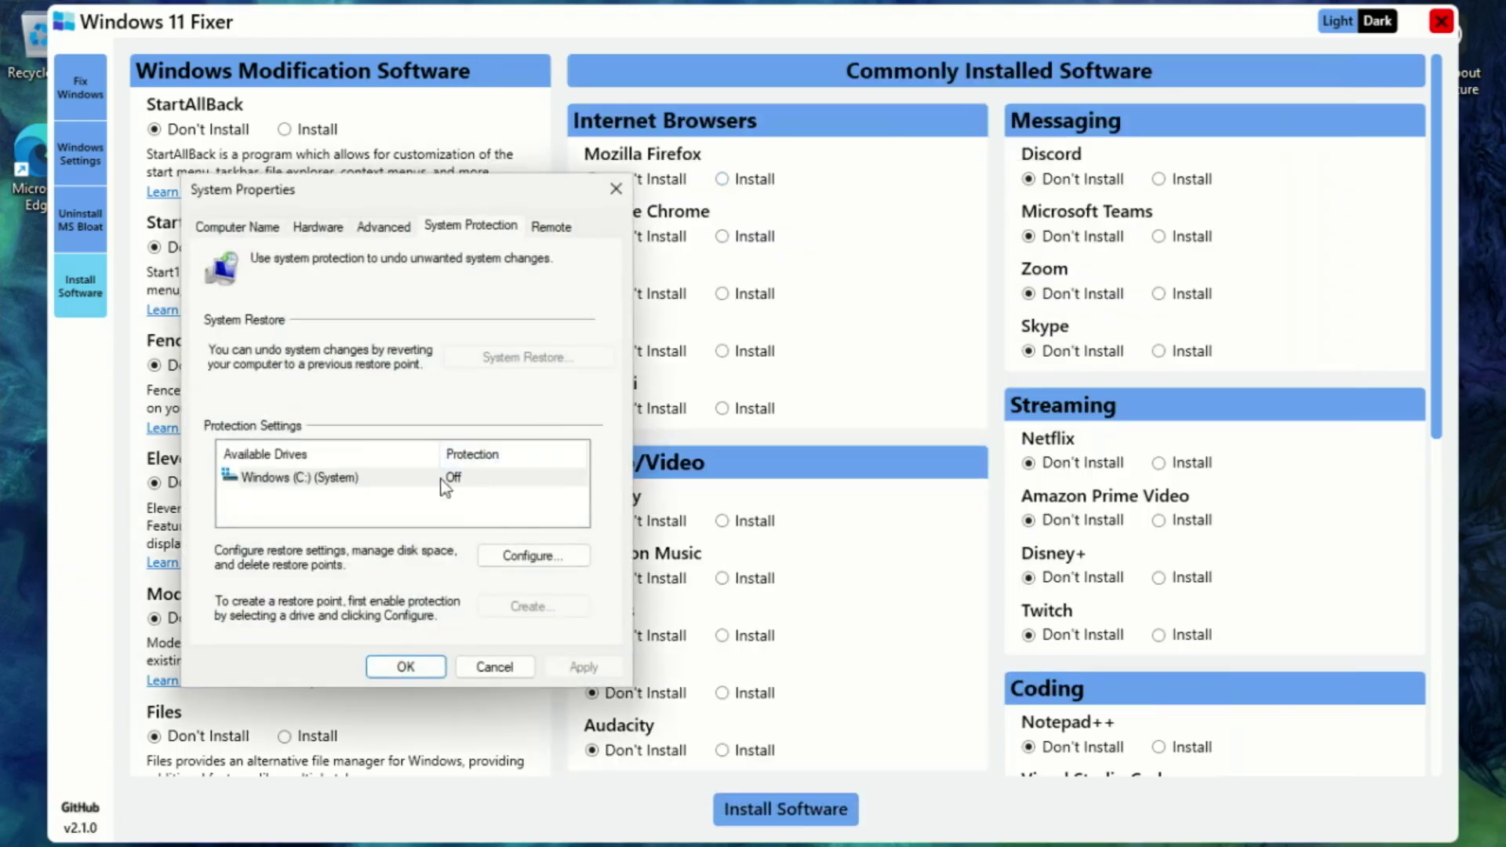
{"action": "left_click", "coordinate": [359, 479]}
{"action": "left_click", "coordinate": [529, 556]}
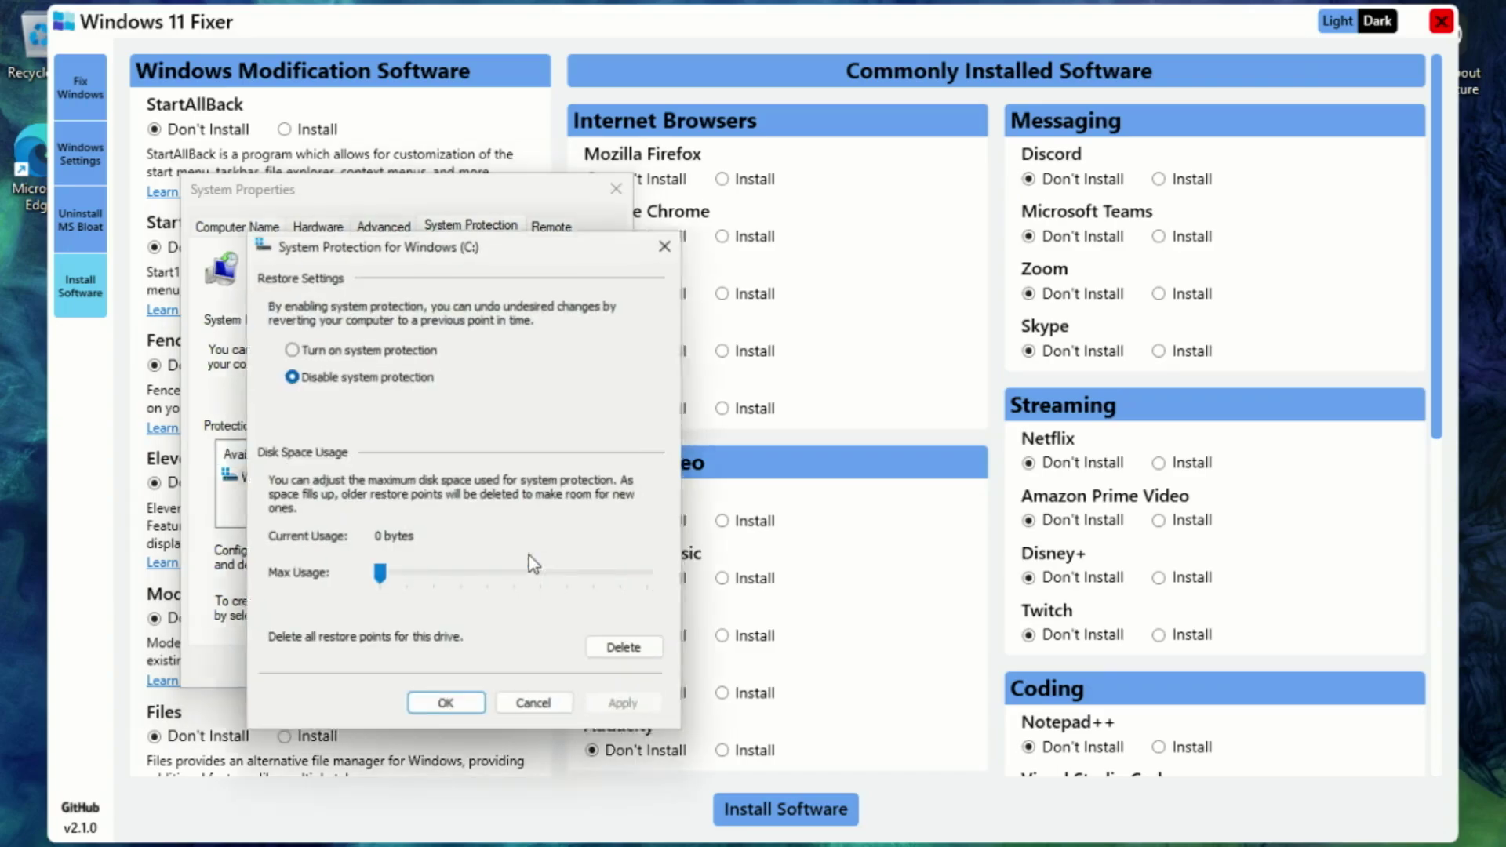
{"action": "left_click", "coordinate": [295, 348]}
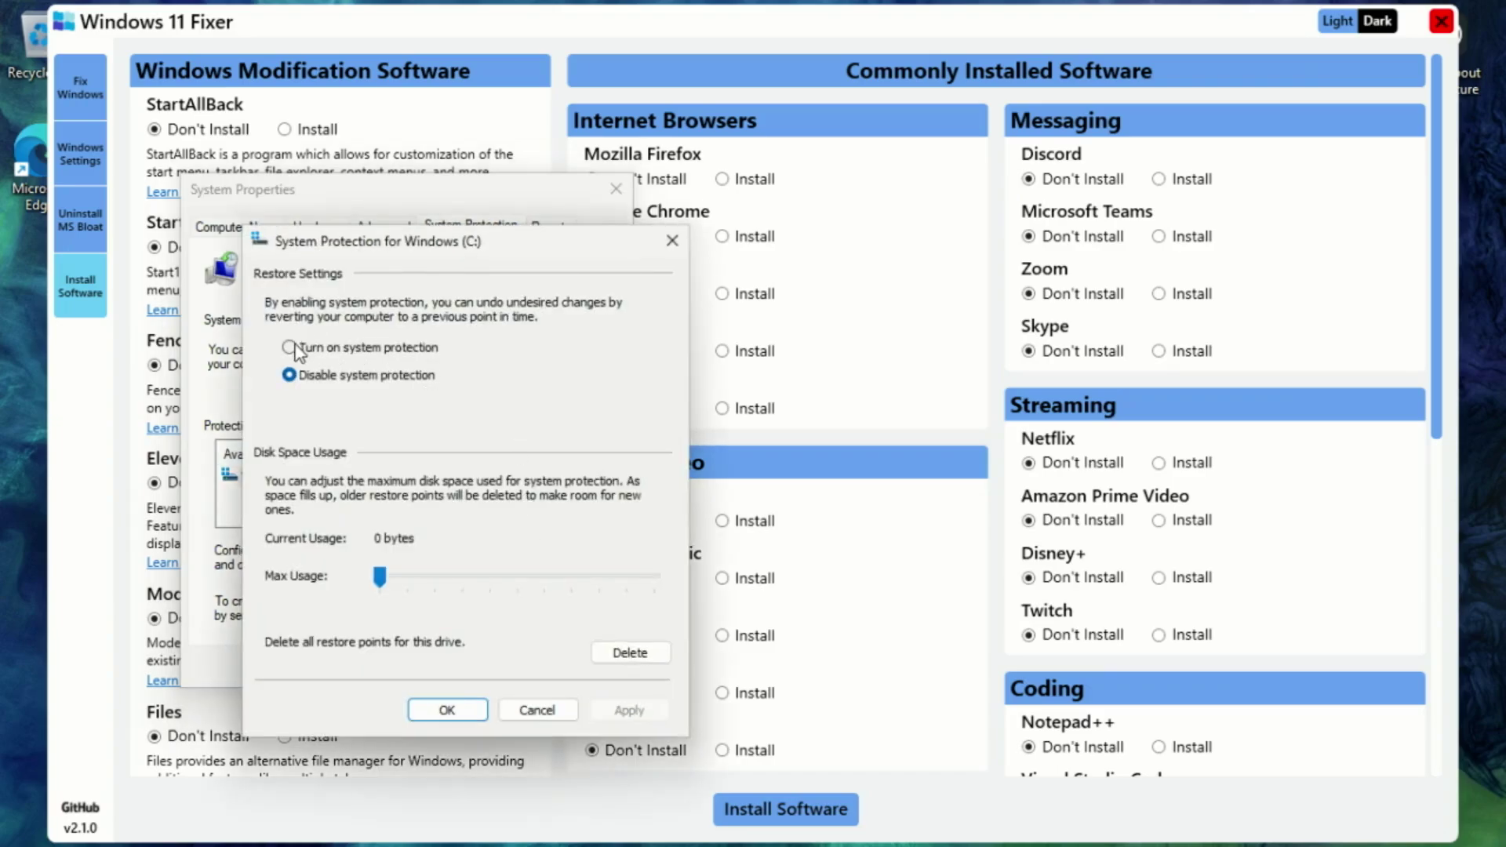
{"action": "left_click", "coordinate": [436, 578]}
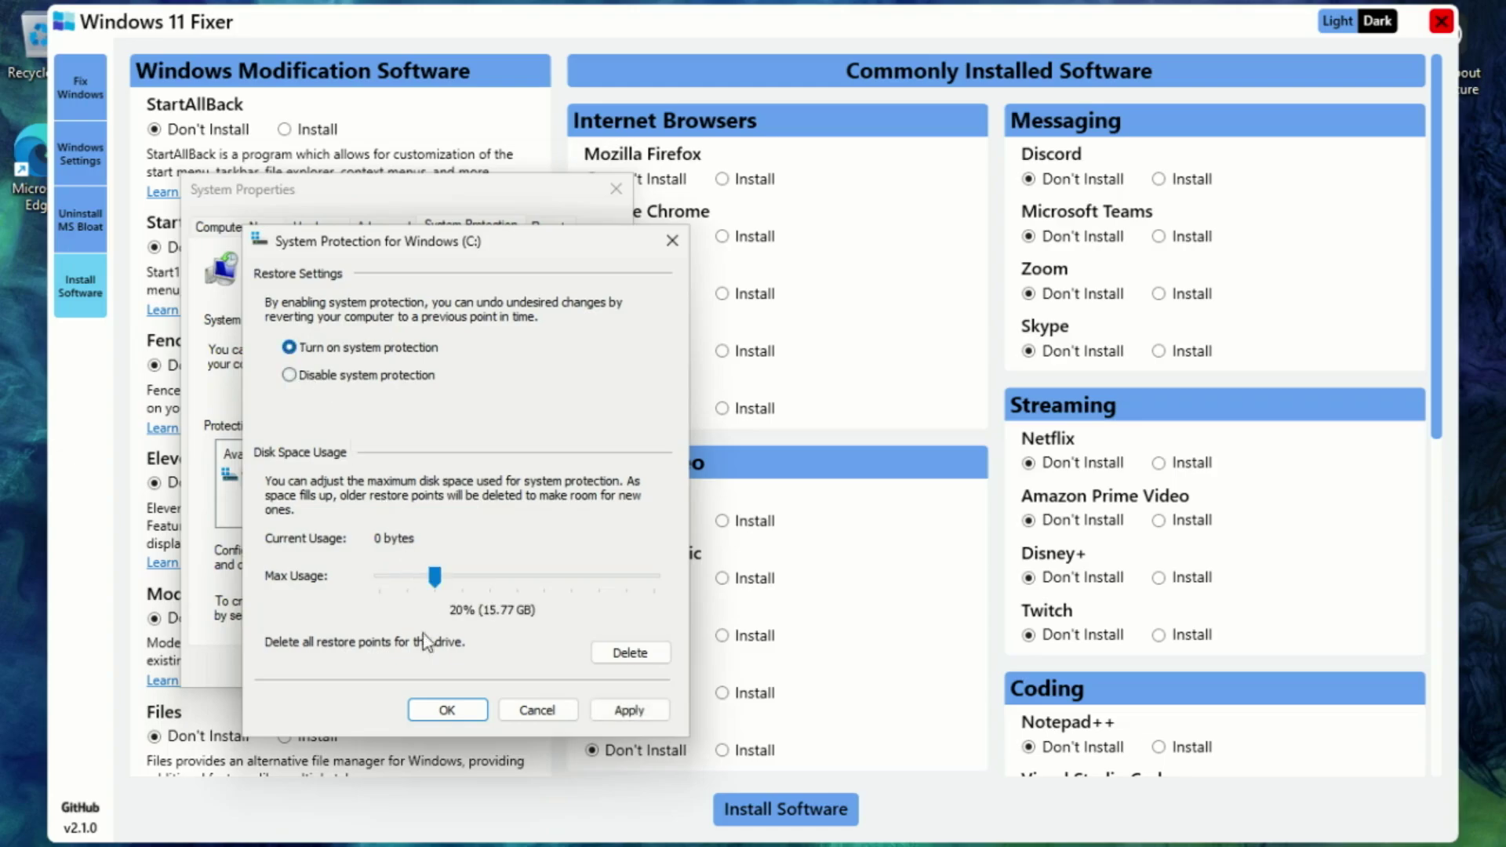
{"action": "left_click", "coordinate": [628, 711]}
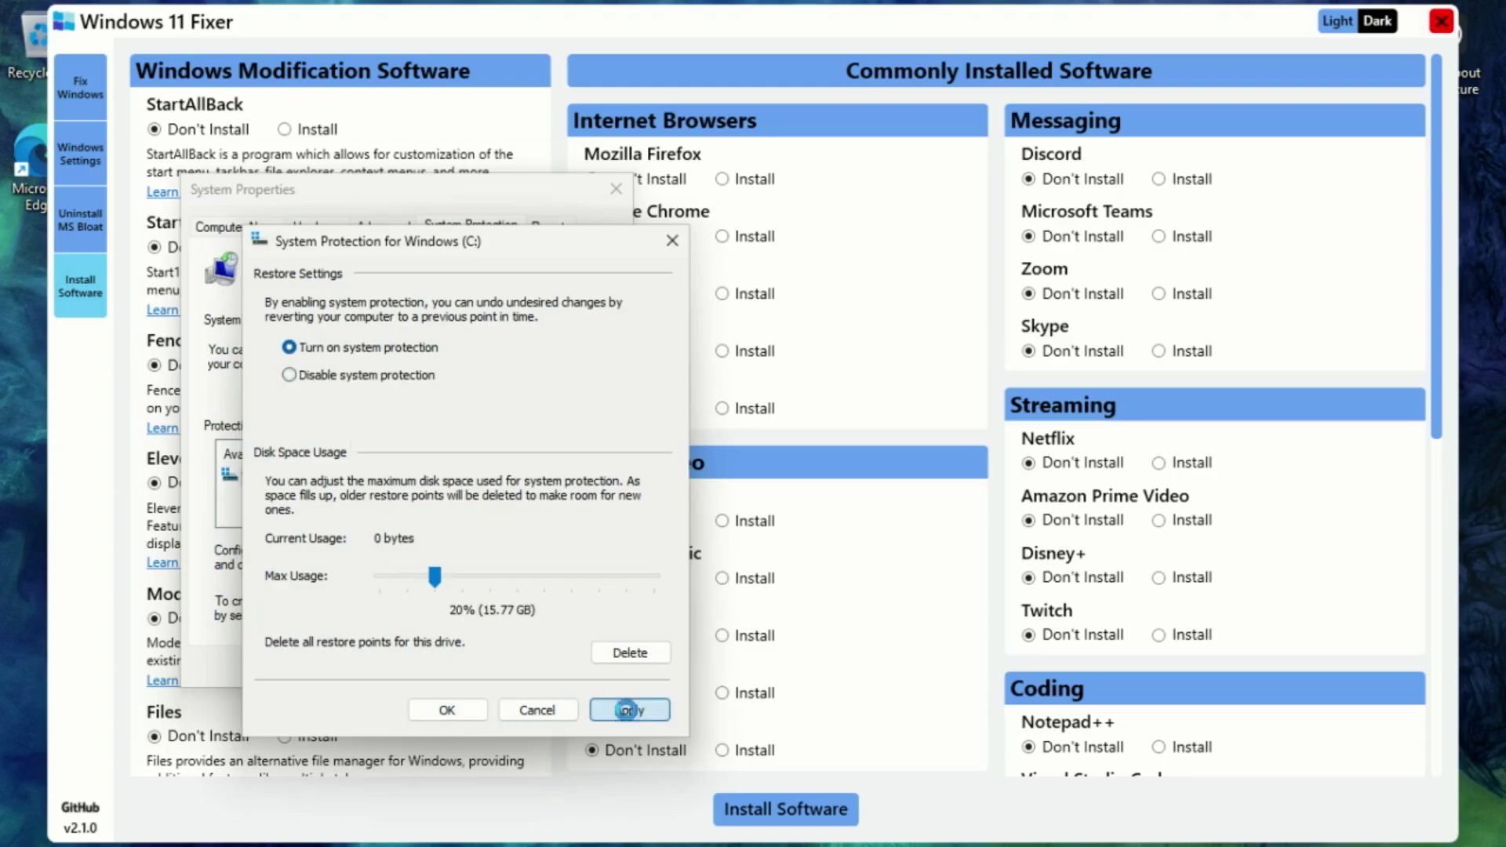
{"action": "left_click", "coordinate": [446, 712]}
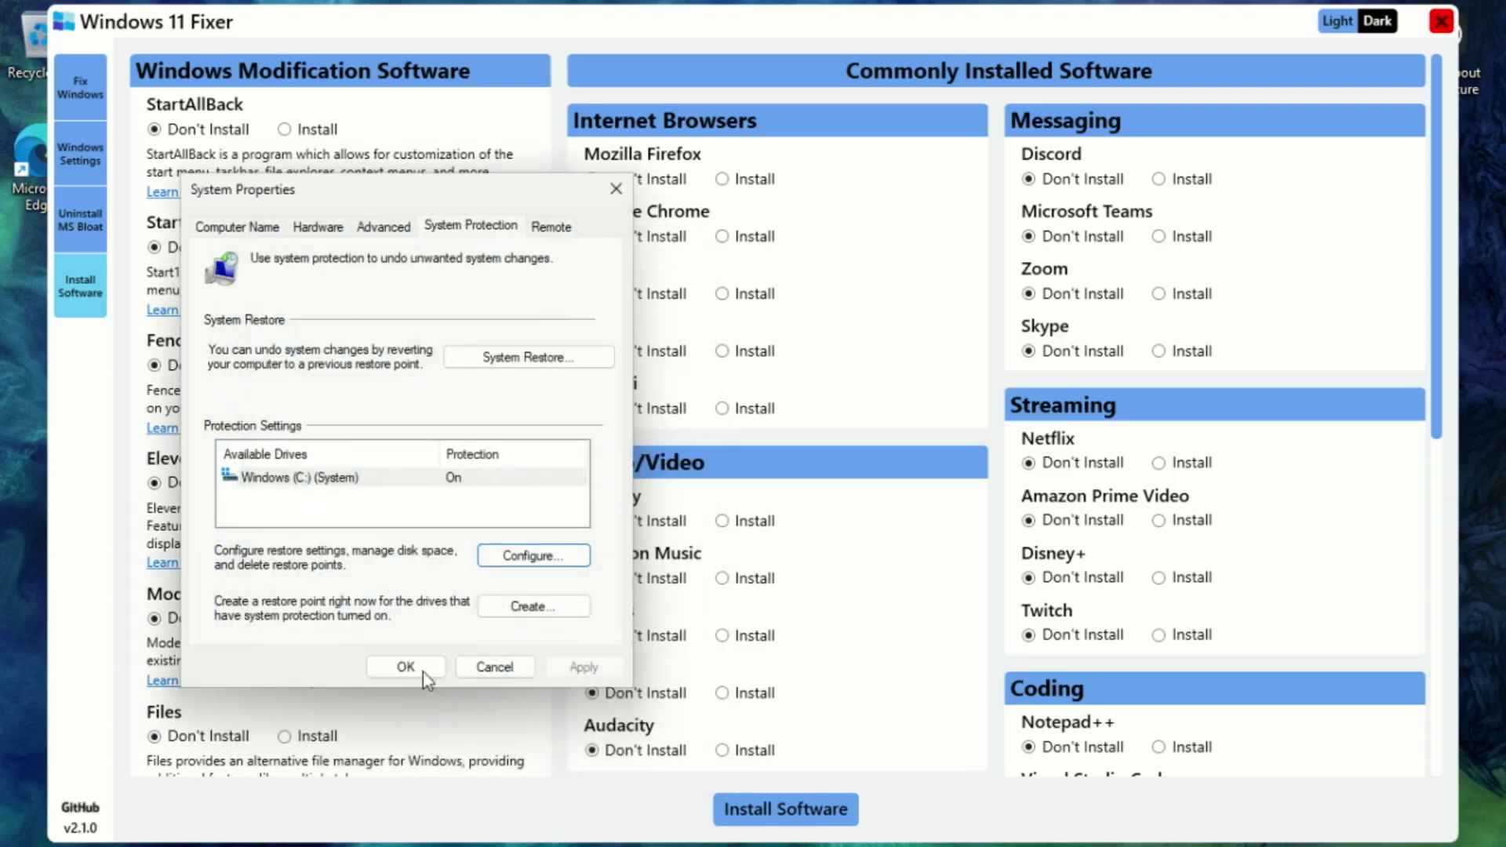
Step: After finding no existing restore points, create one with a dated description ending '/25'
{"action": "left_click", "coordinate": [526, 357]}
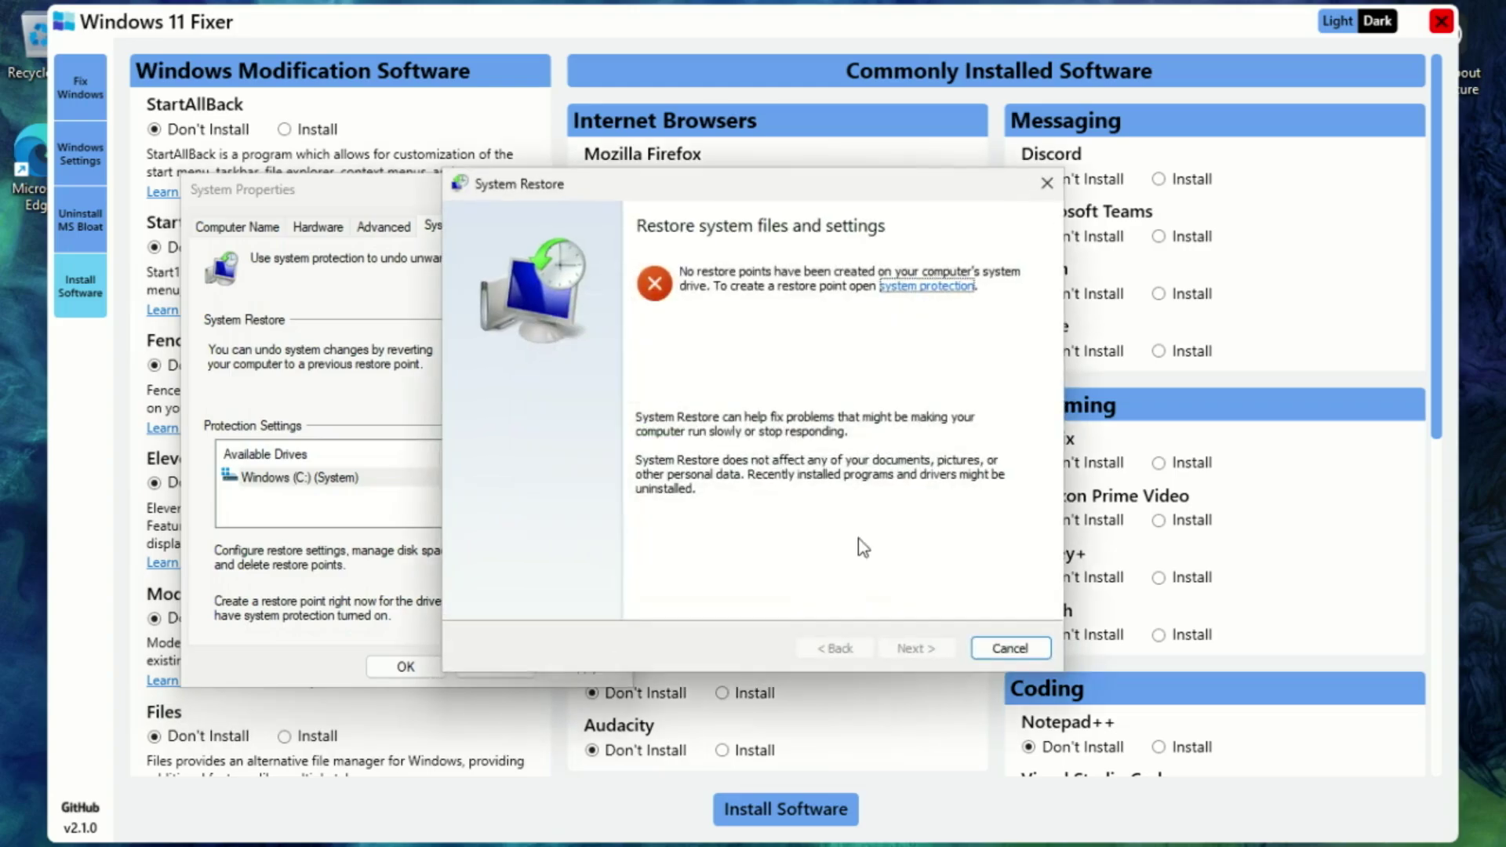
{"action": "left_click", "coordinate": [1009, 649]}
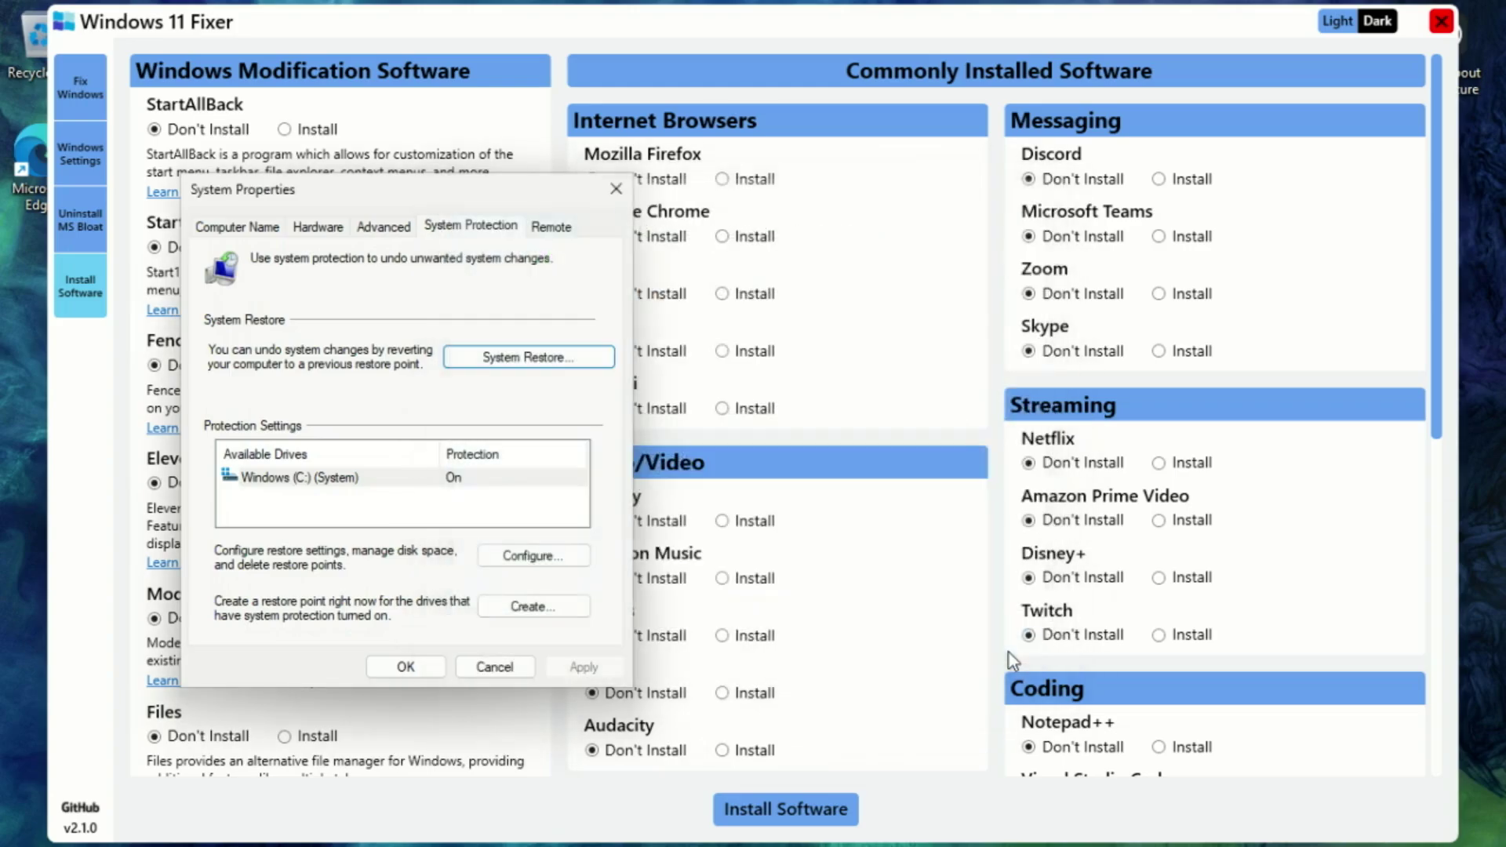
{"action": "left_click", "coordinate": [525, 608]}
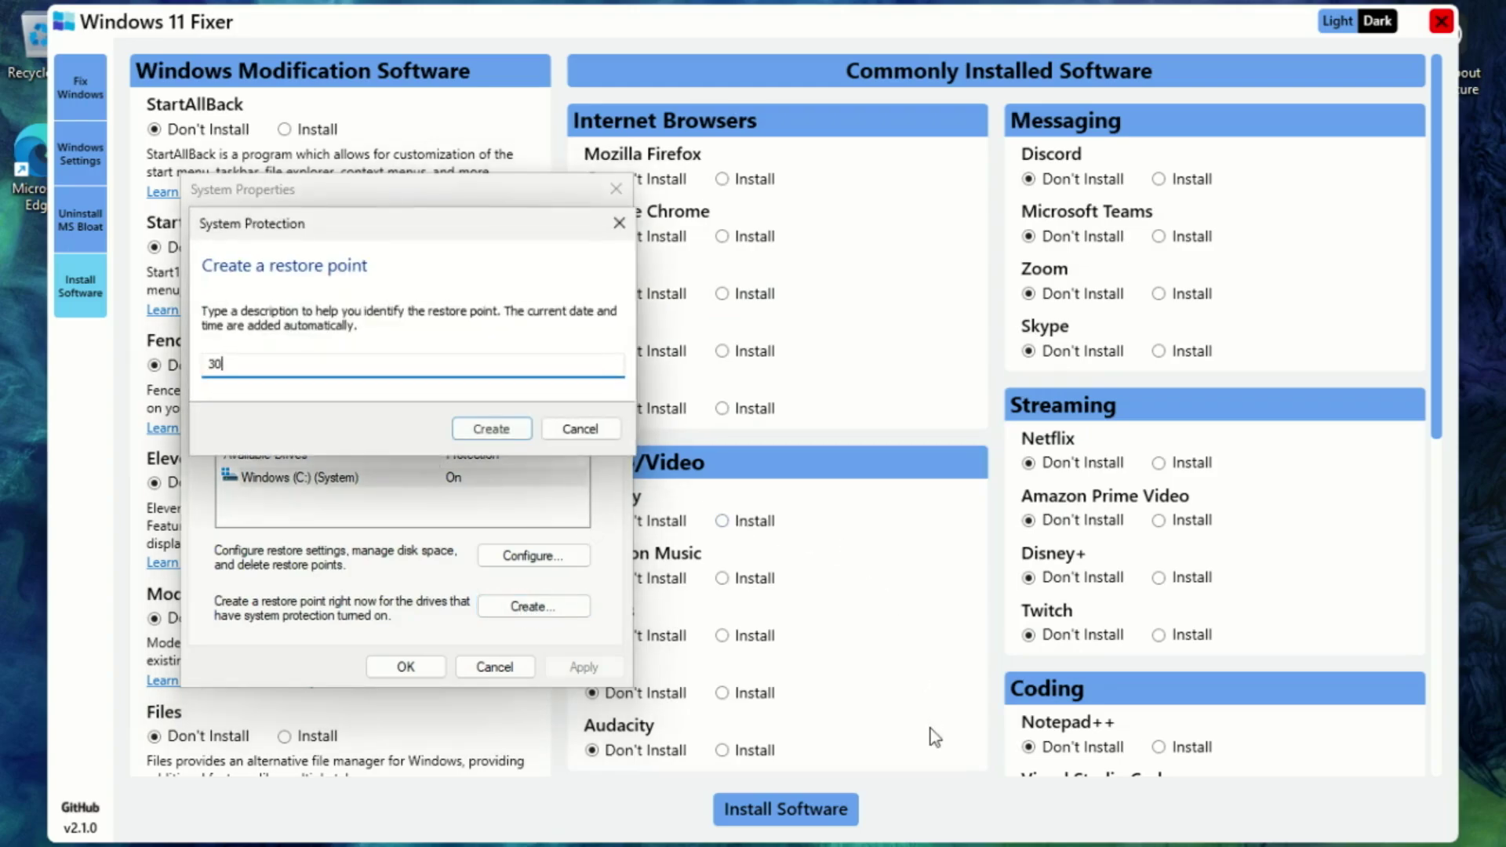
{"action": "type", "text": "/25"}
{"action": "left_click", "coordinate": [465, 430]}
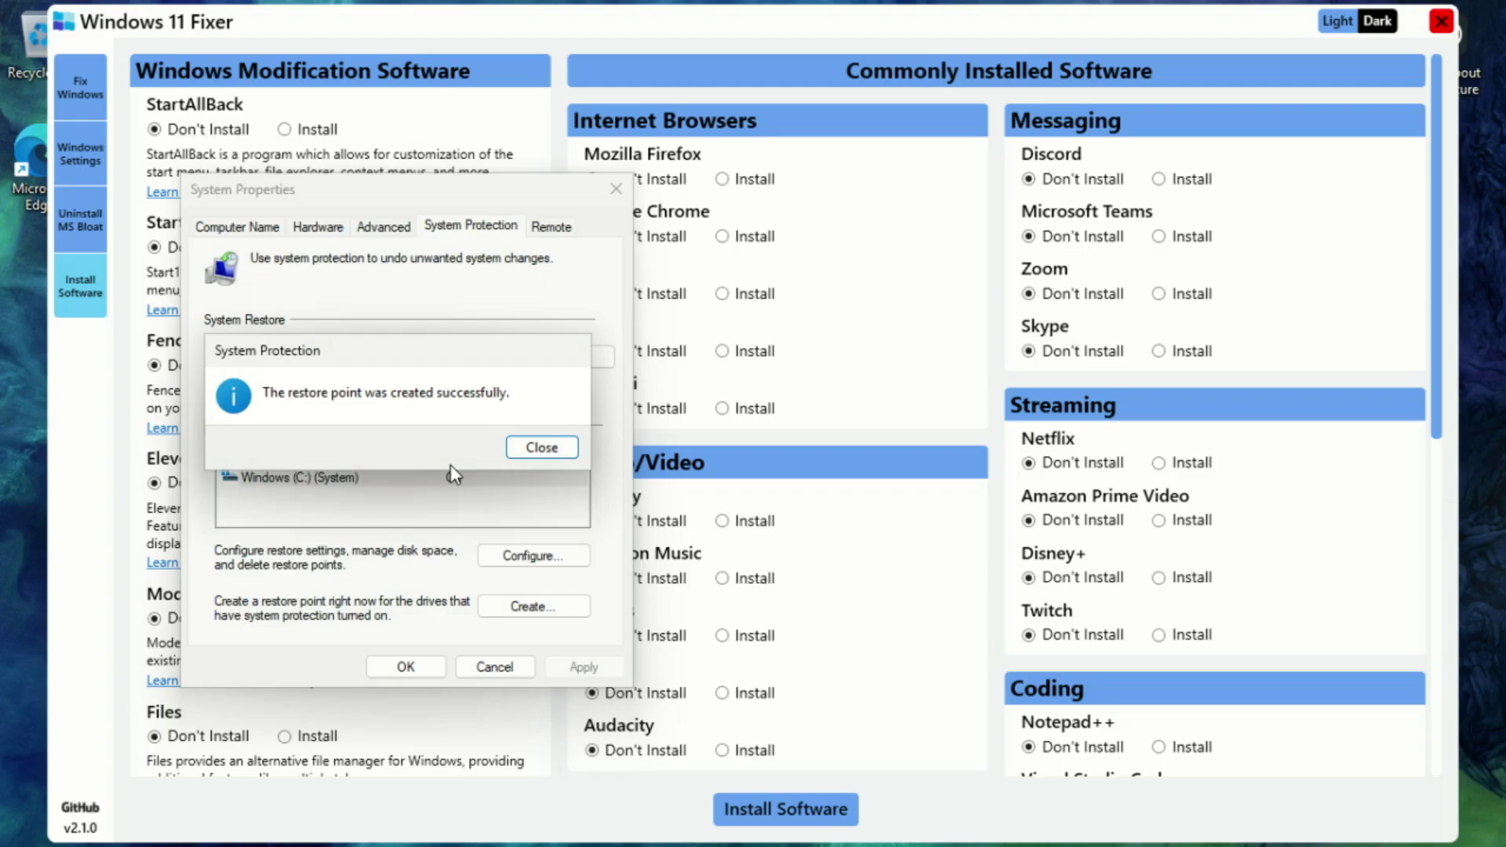
{"action": "left_click", "coordinate": [560, 455]}
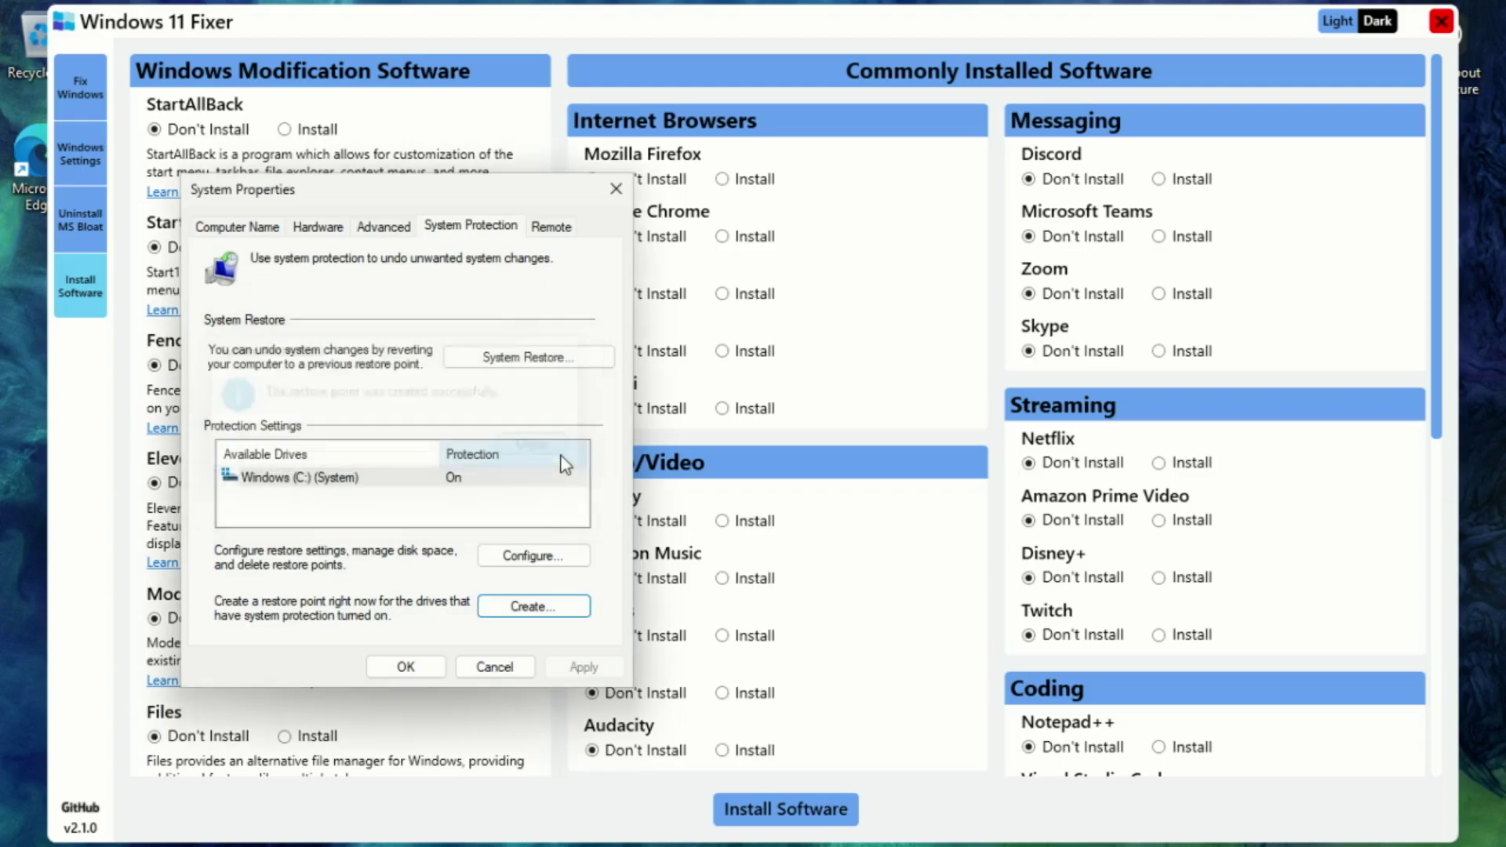
{"action": "left_click", "coordinate": [406, 667]}
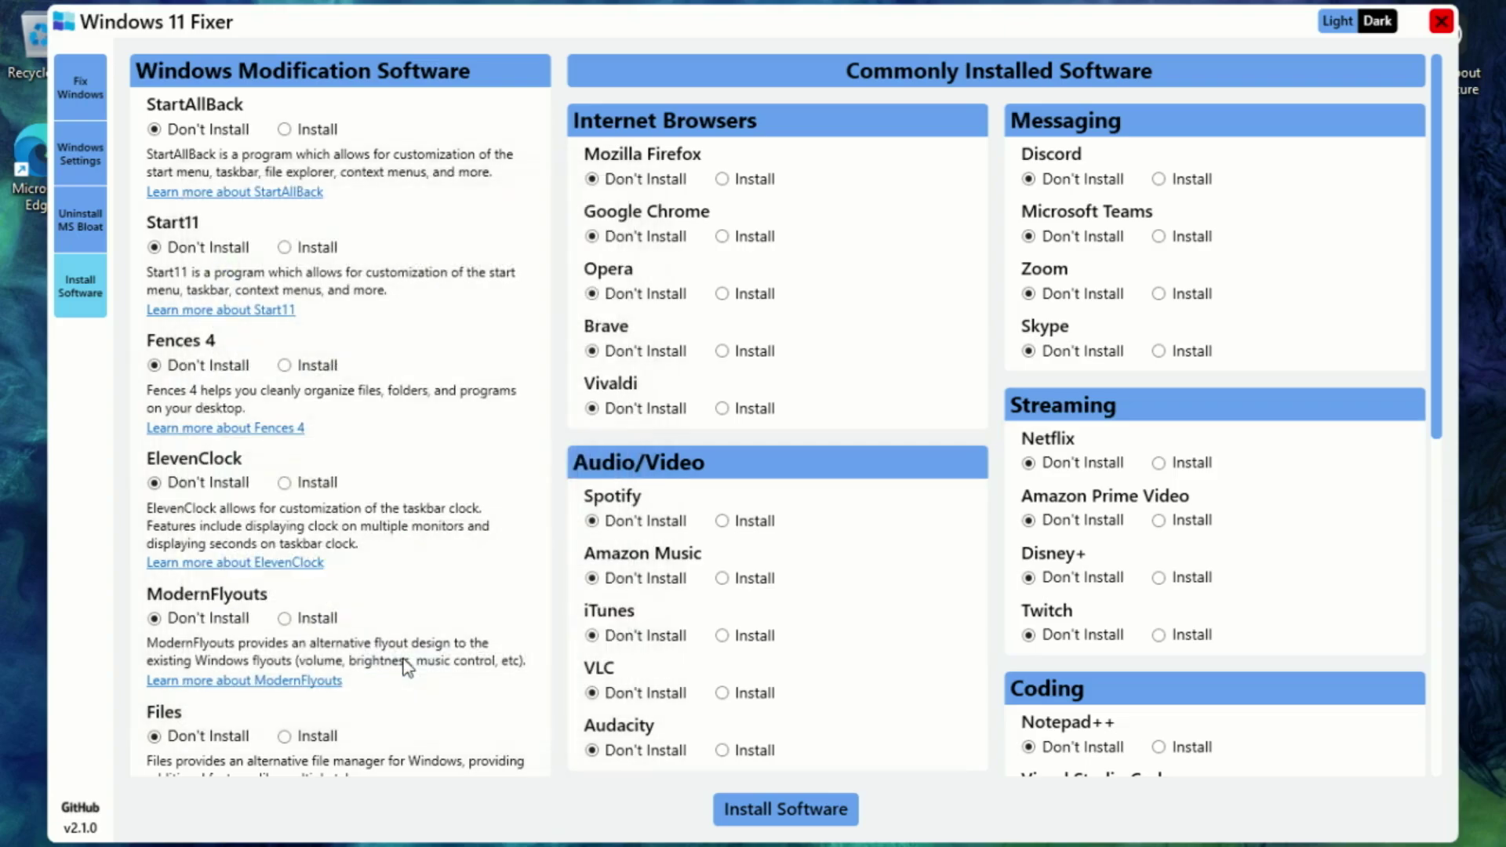